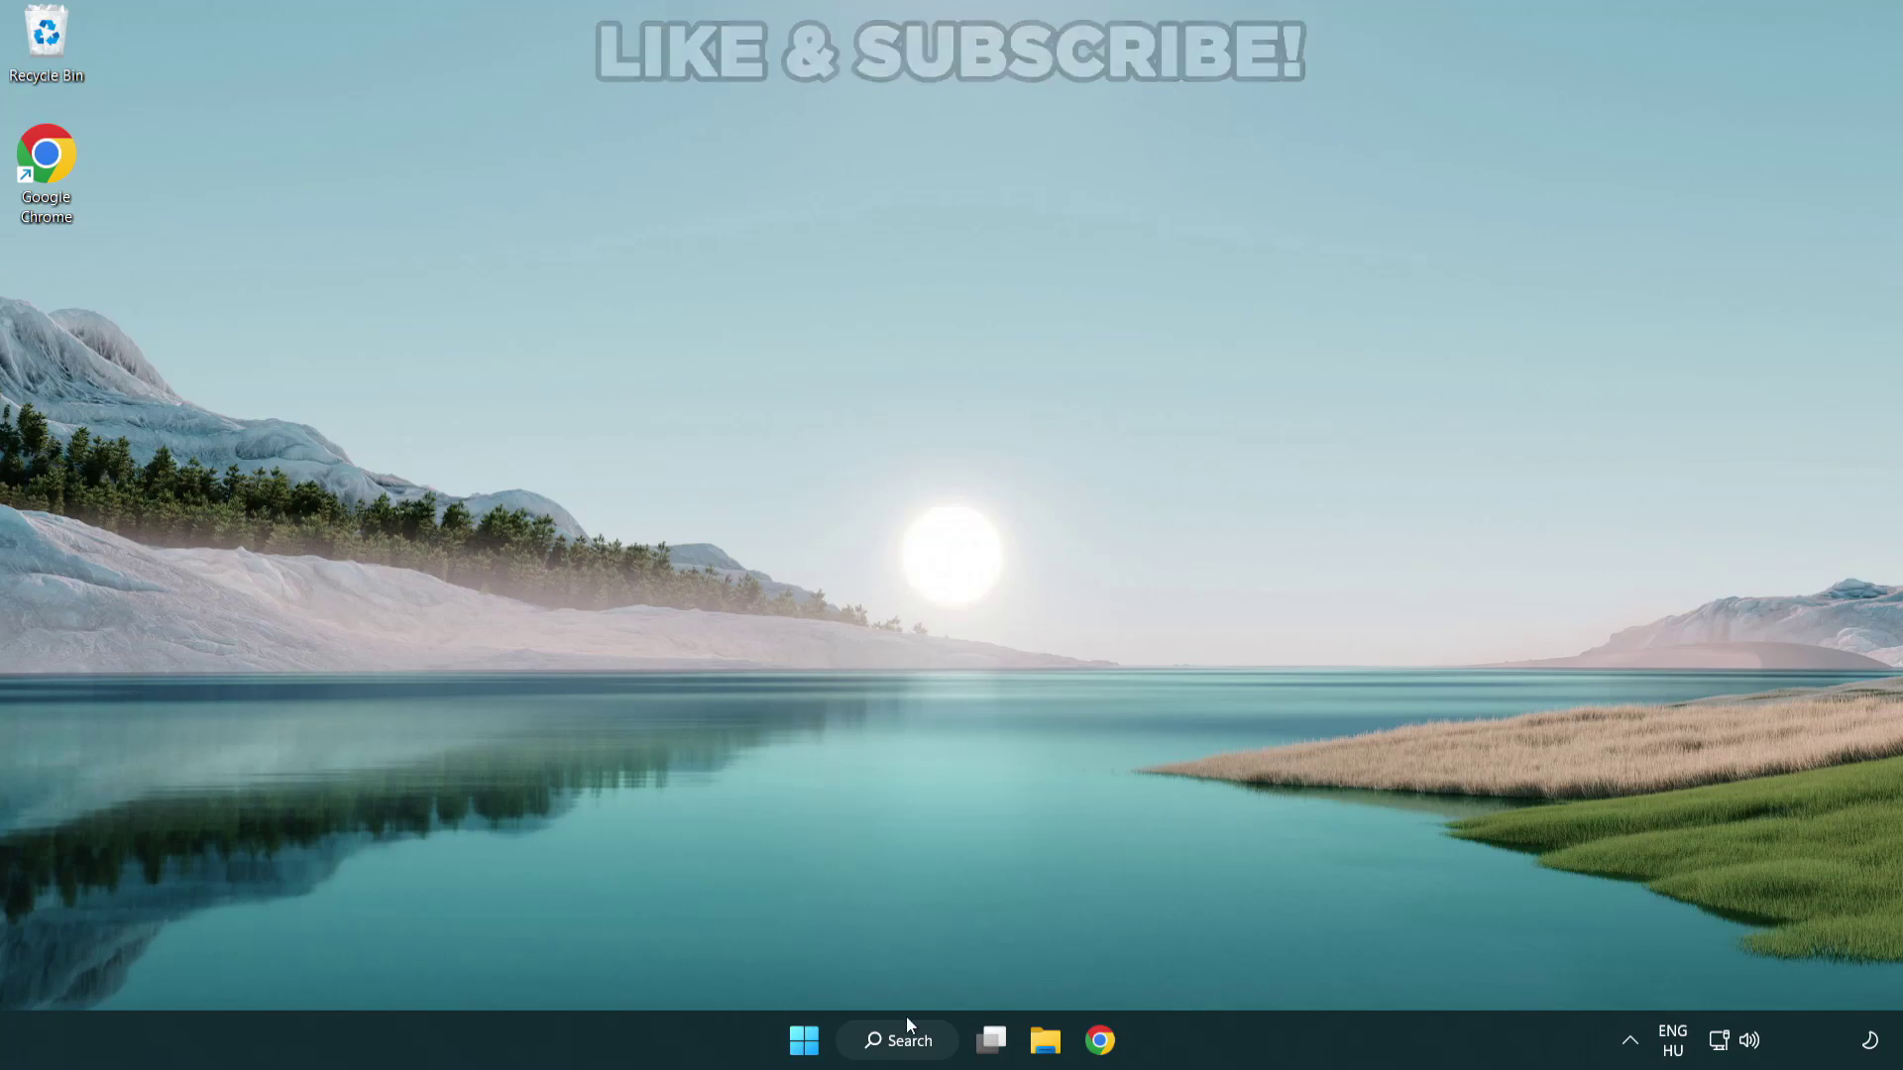
Search Windows for 'device manager' so Device Manager appears as the best match
left_click(903, 1041)
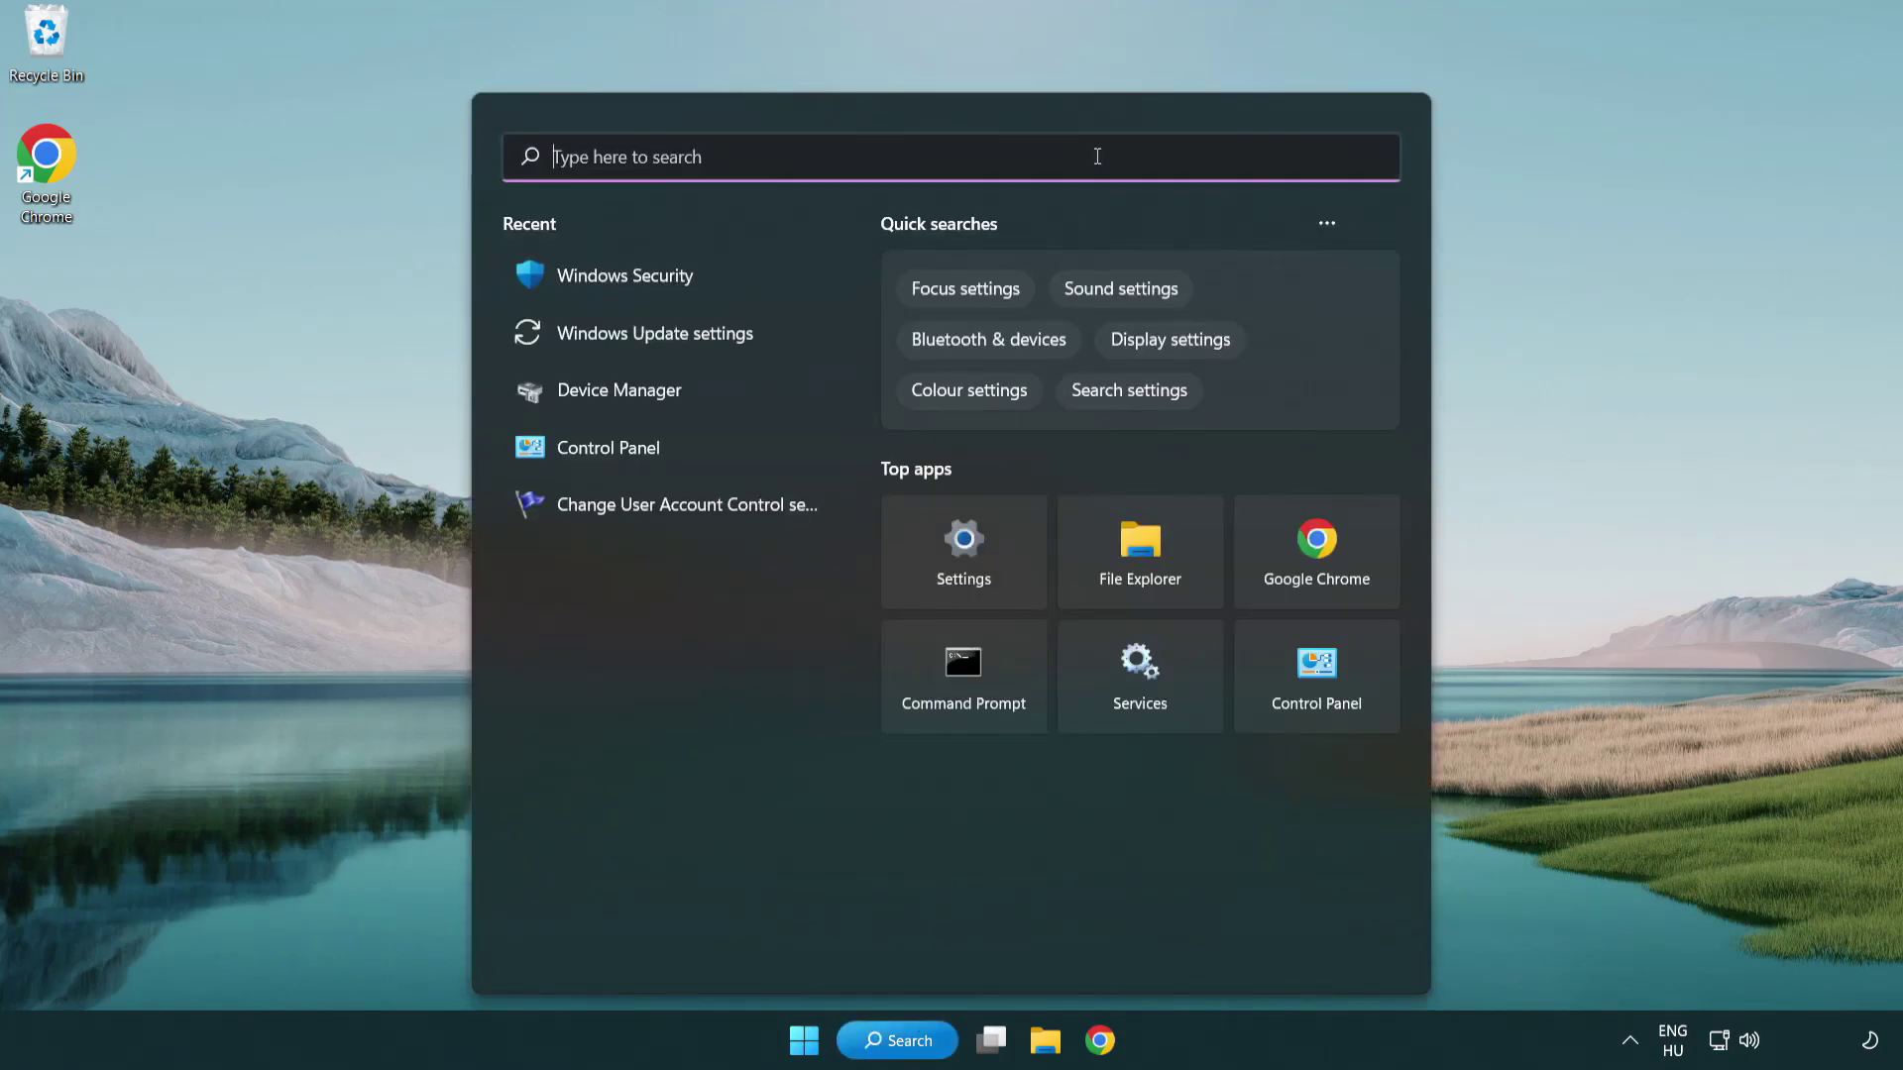
type("device m")
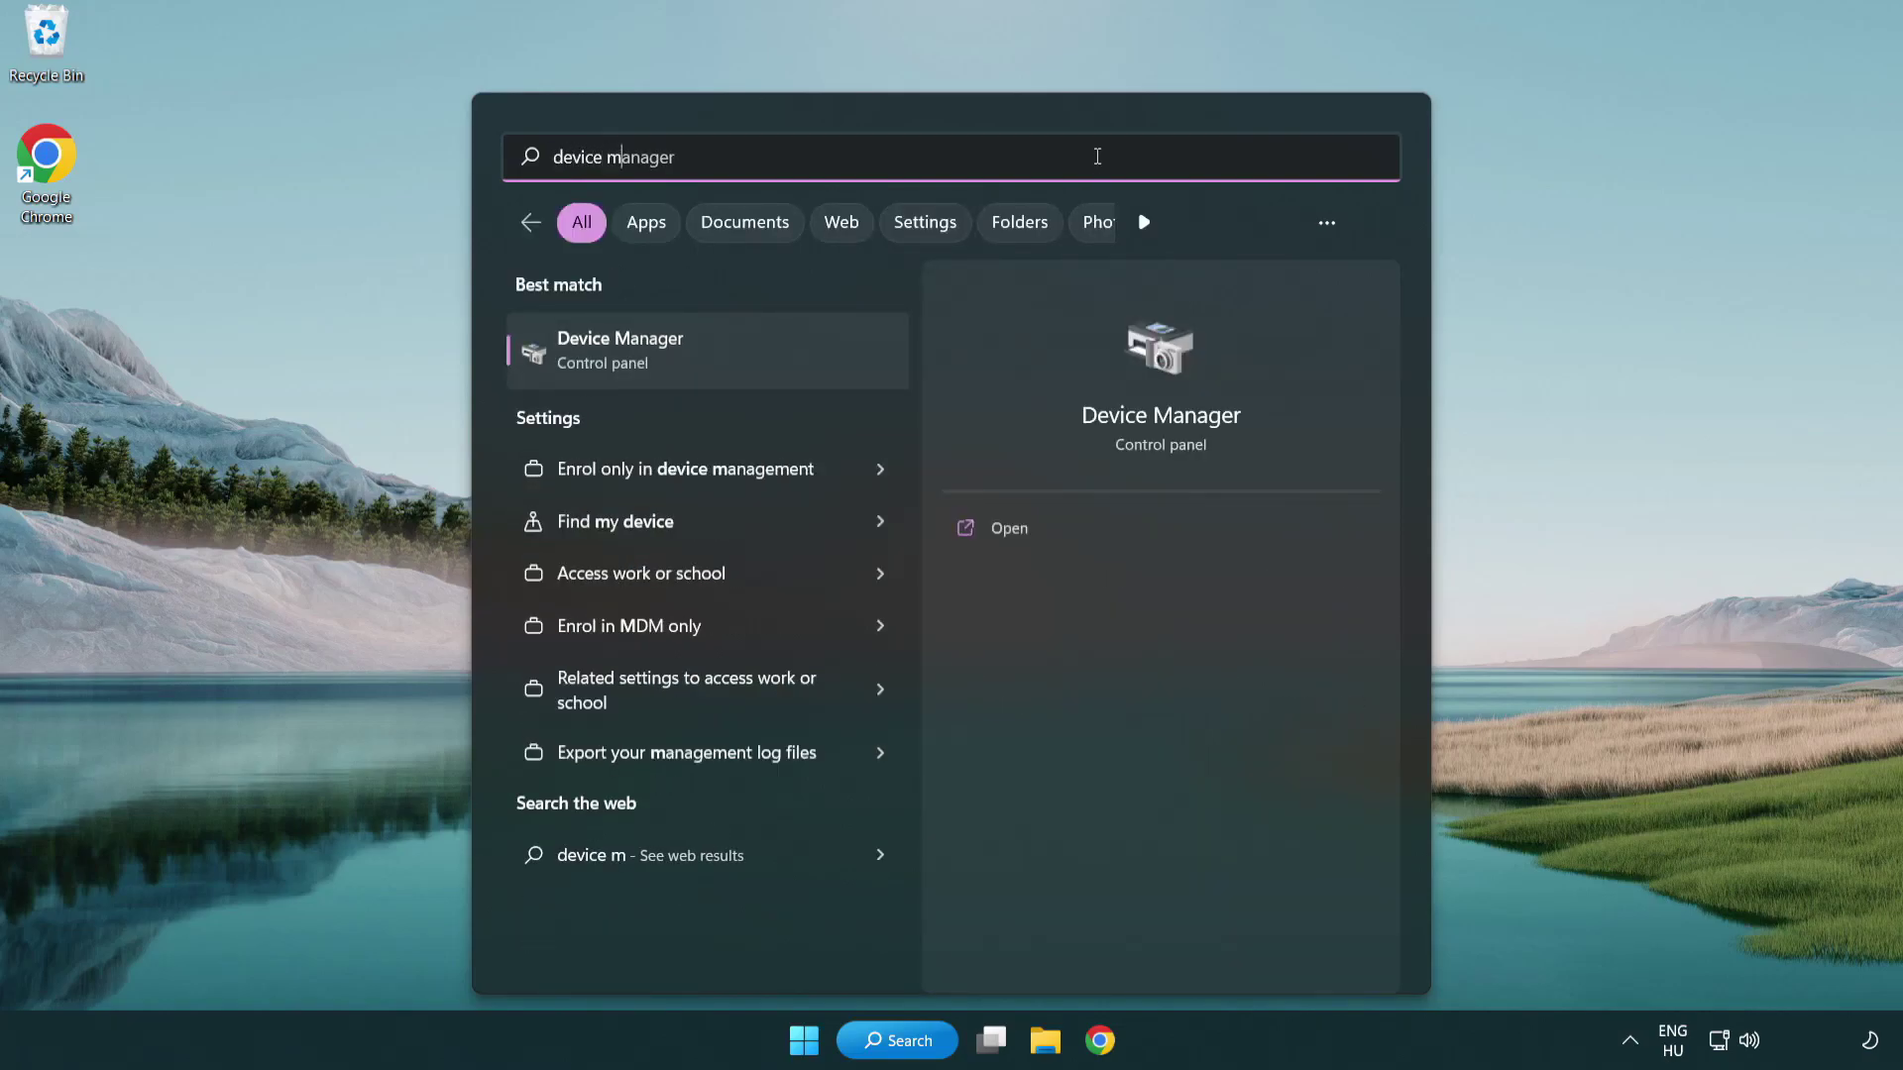
type("anager")
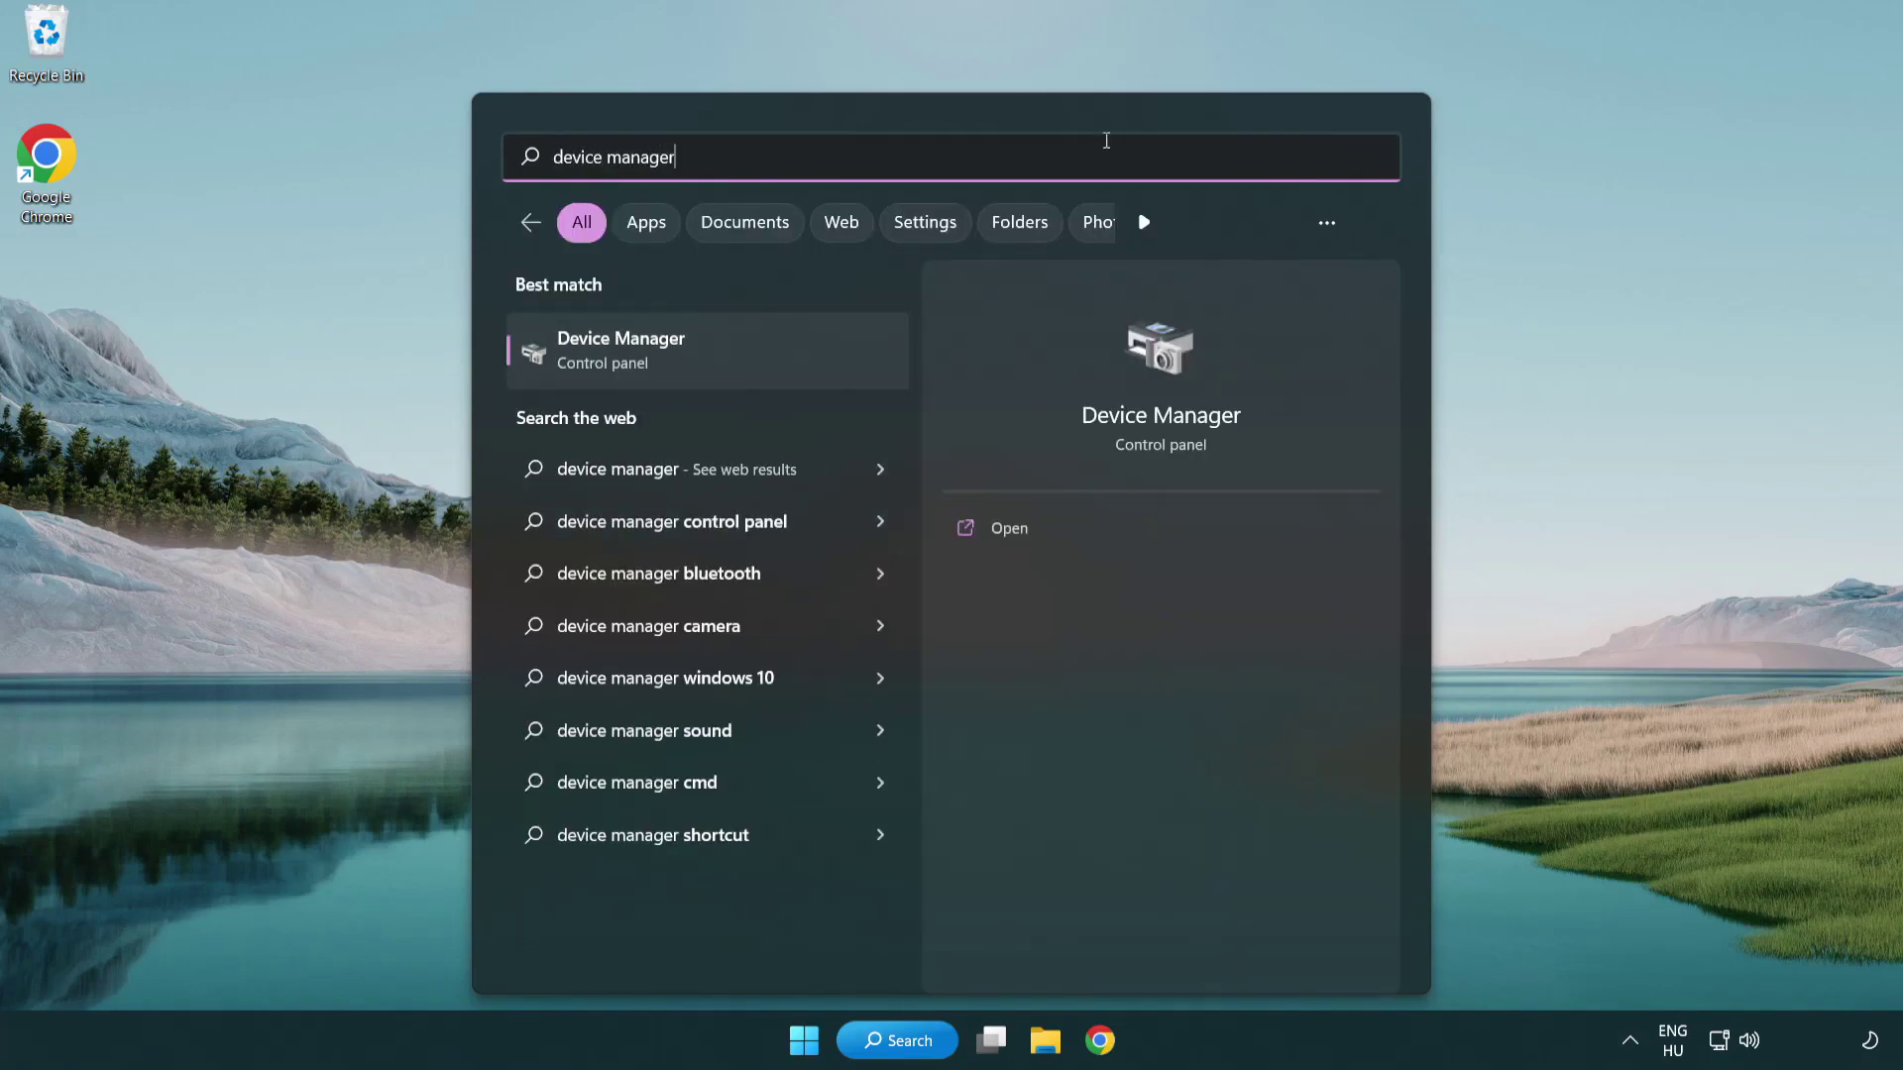
In Device Manager, expand Display adapters and start a driver update for VMware SVGA 3D
left_click(761, 358)
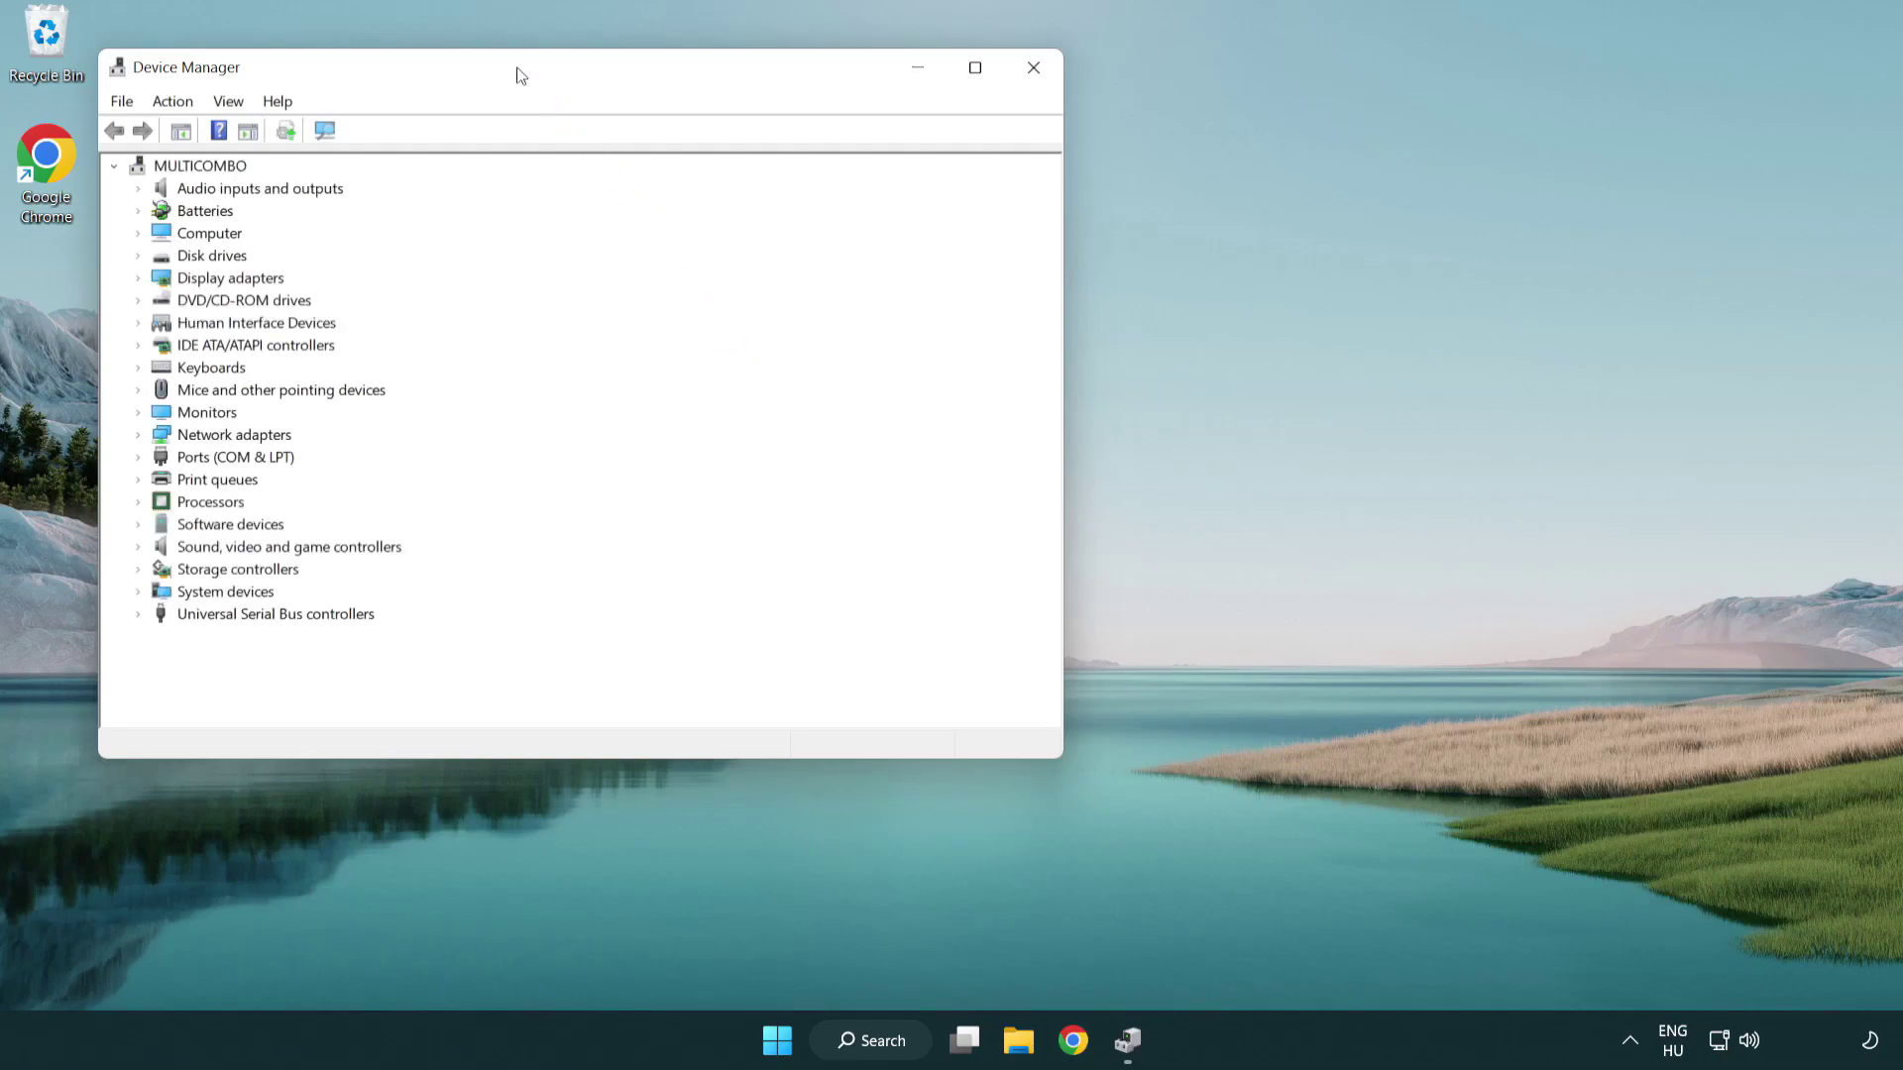
left_click_drag(518, 72, 838, 191)
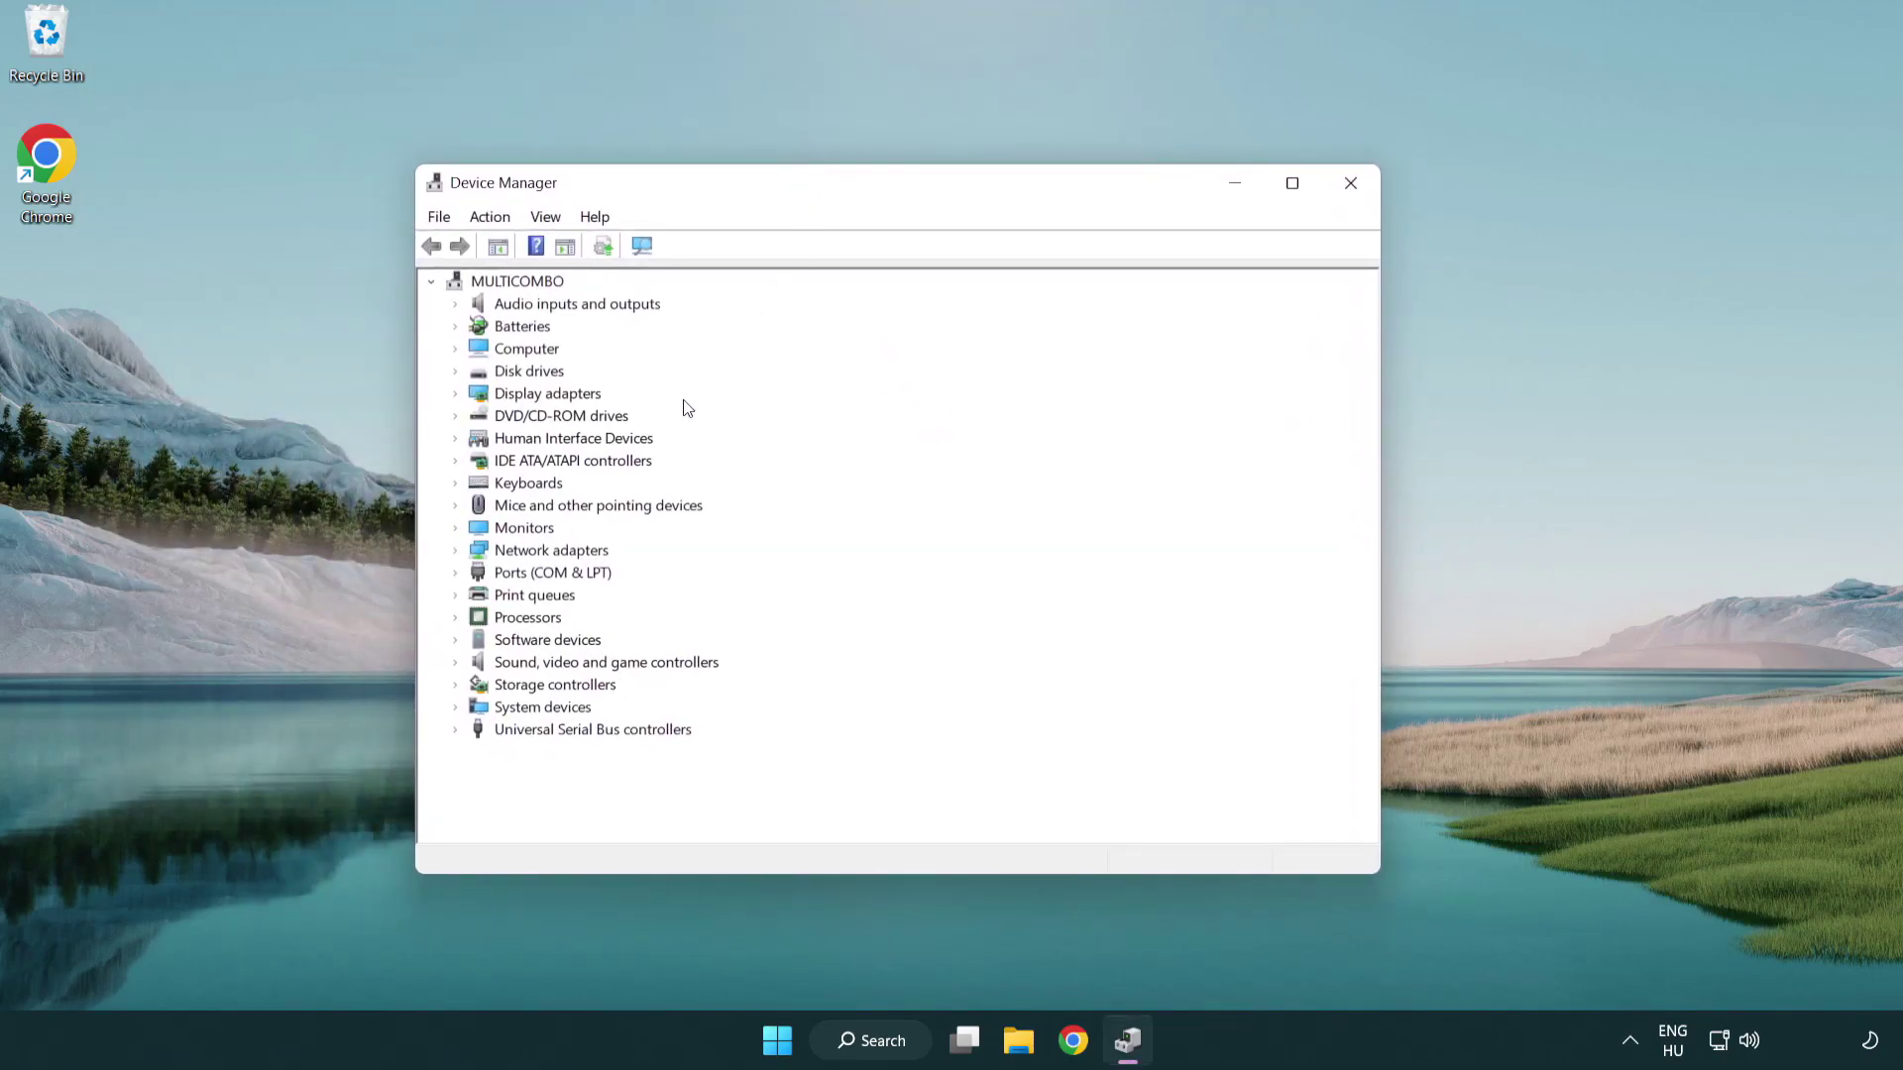
left_click(525, 398)
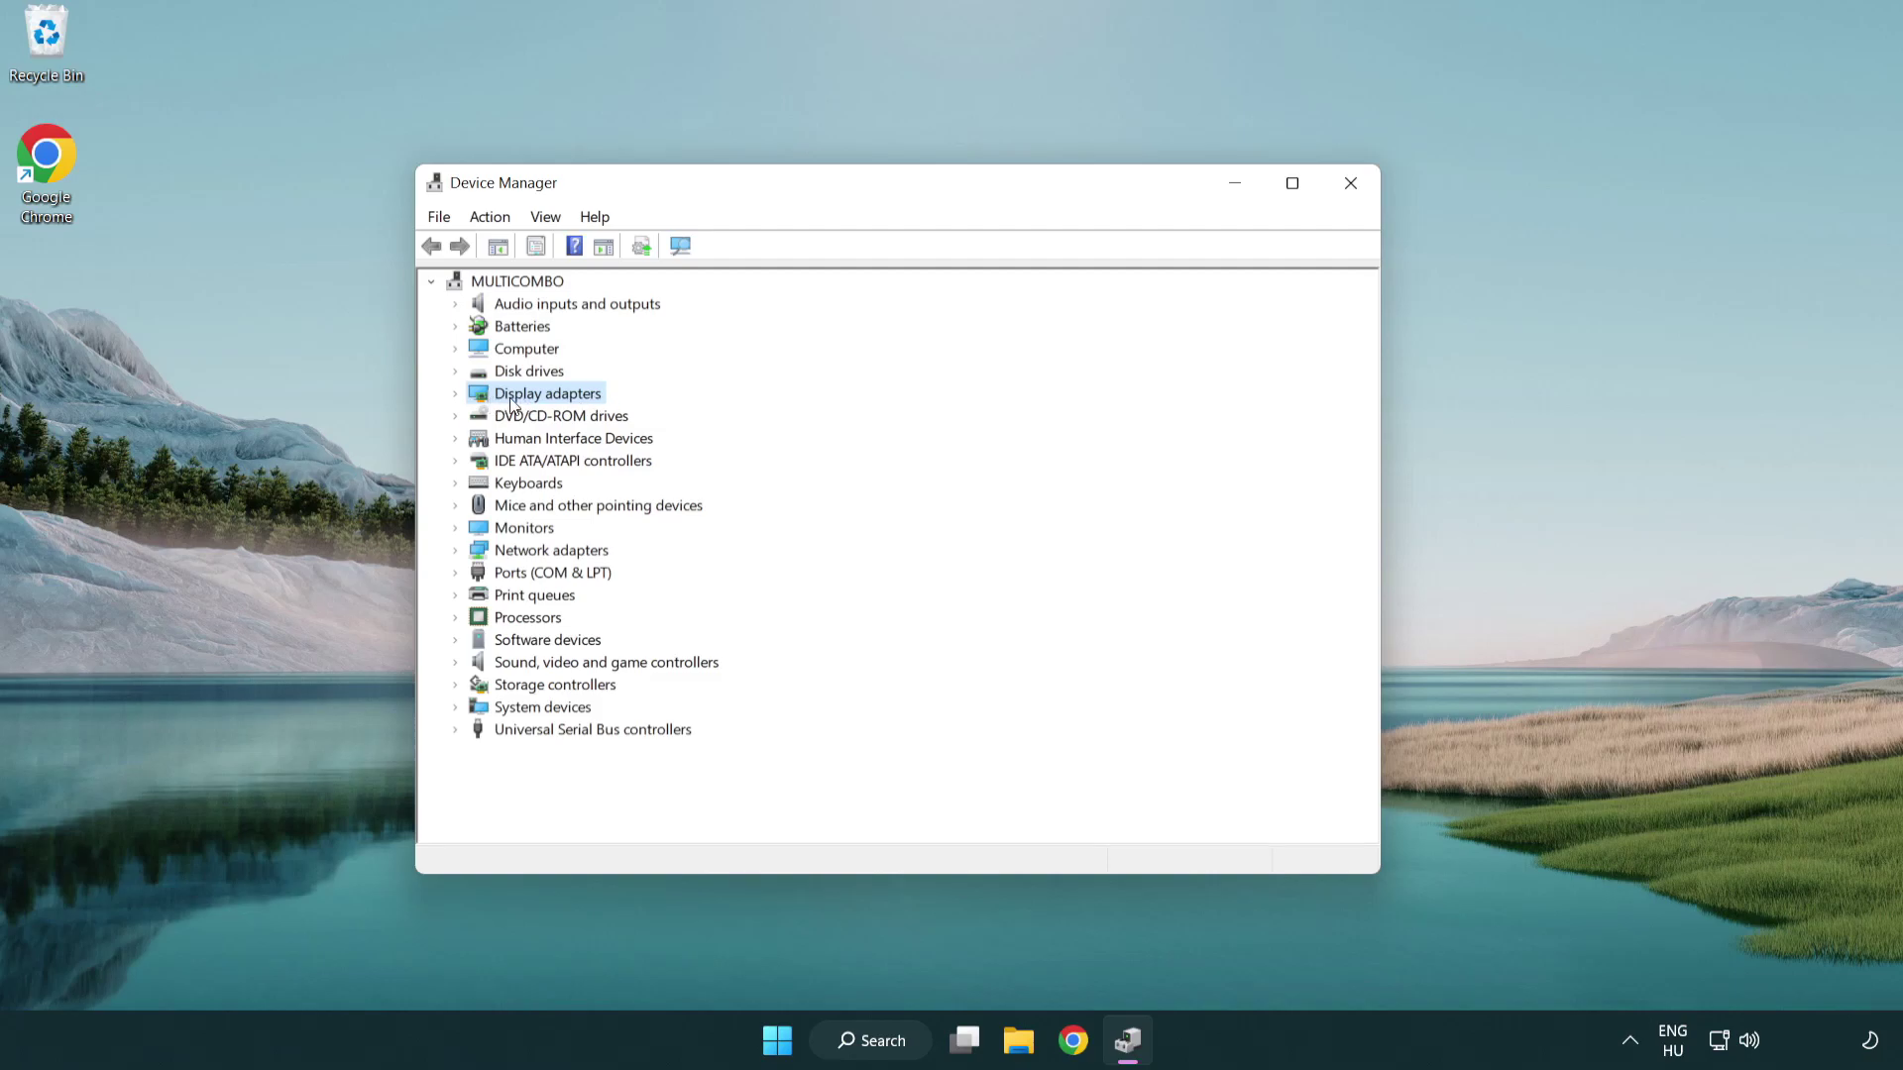
left_click(456, 395)
left_click(535, 420)
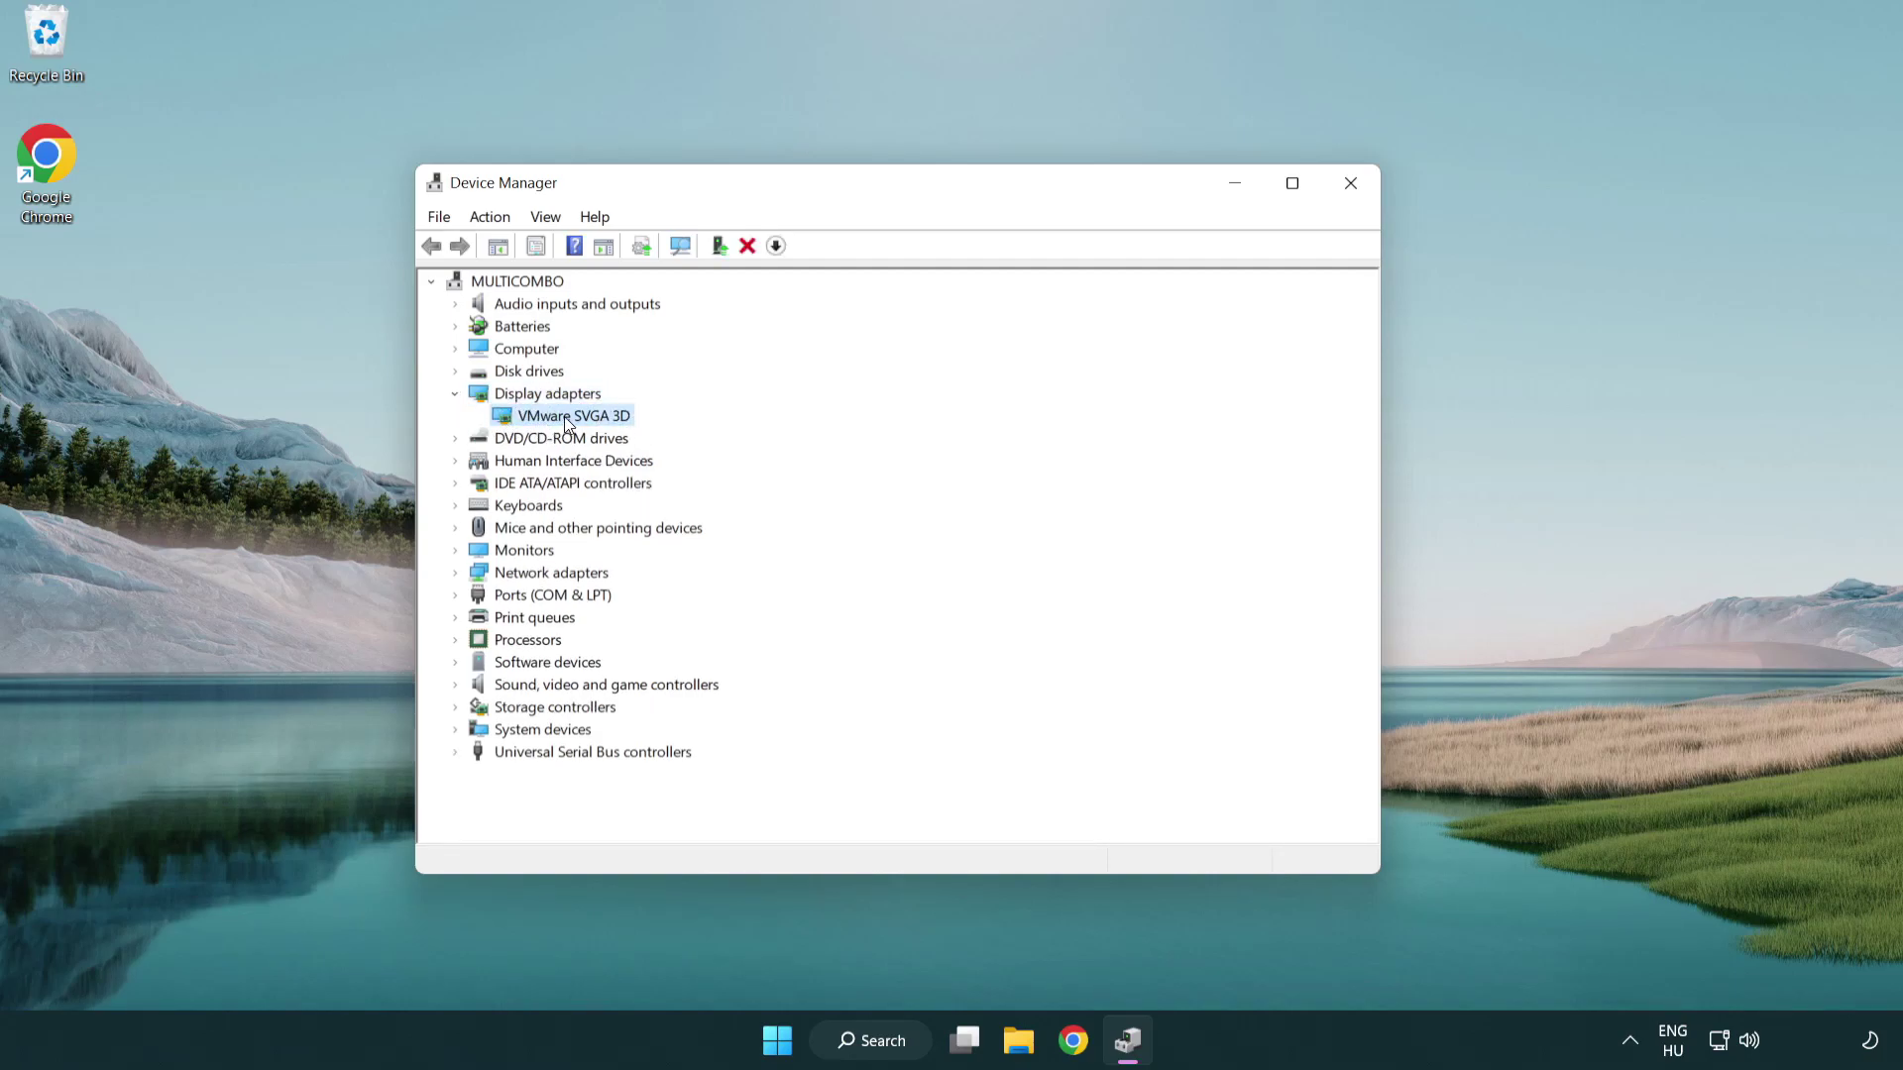
right_click(564, 418)
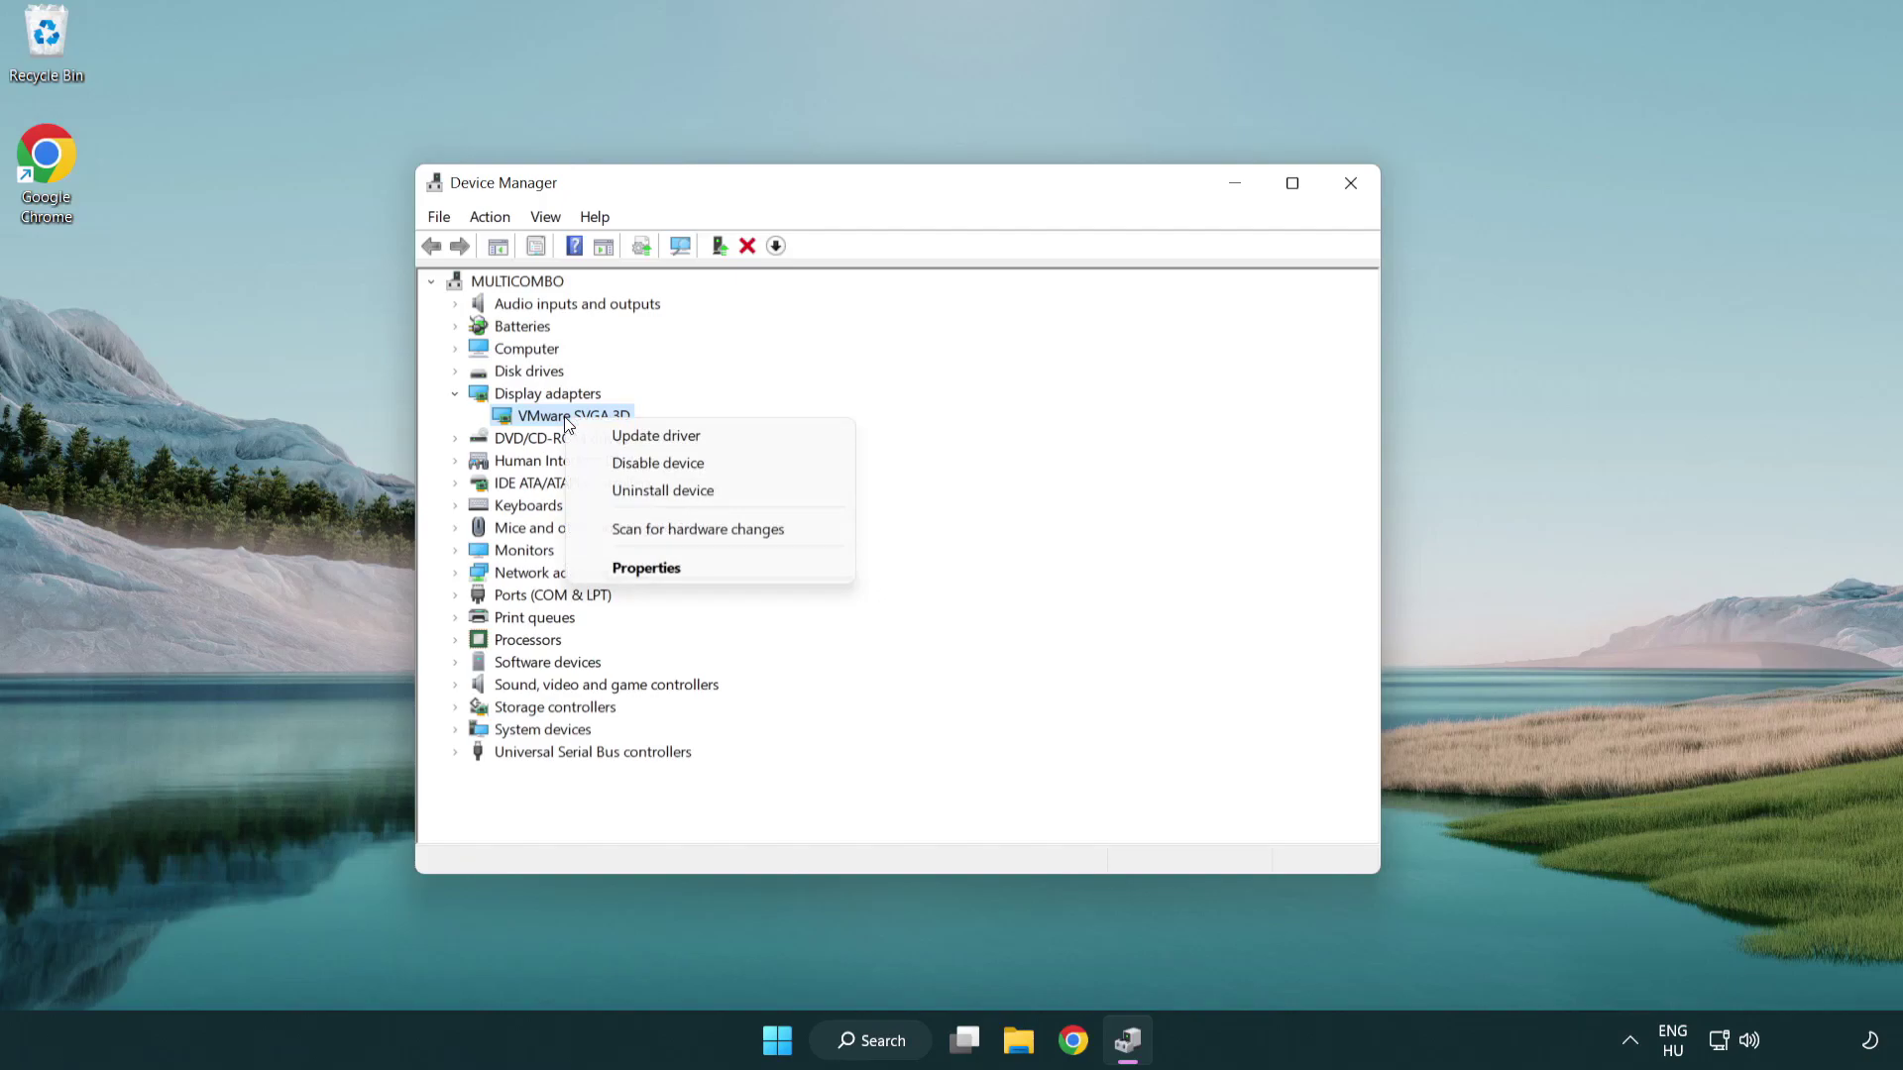
left_click(749, 436)
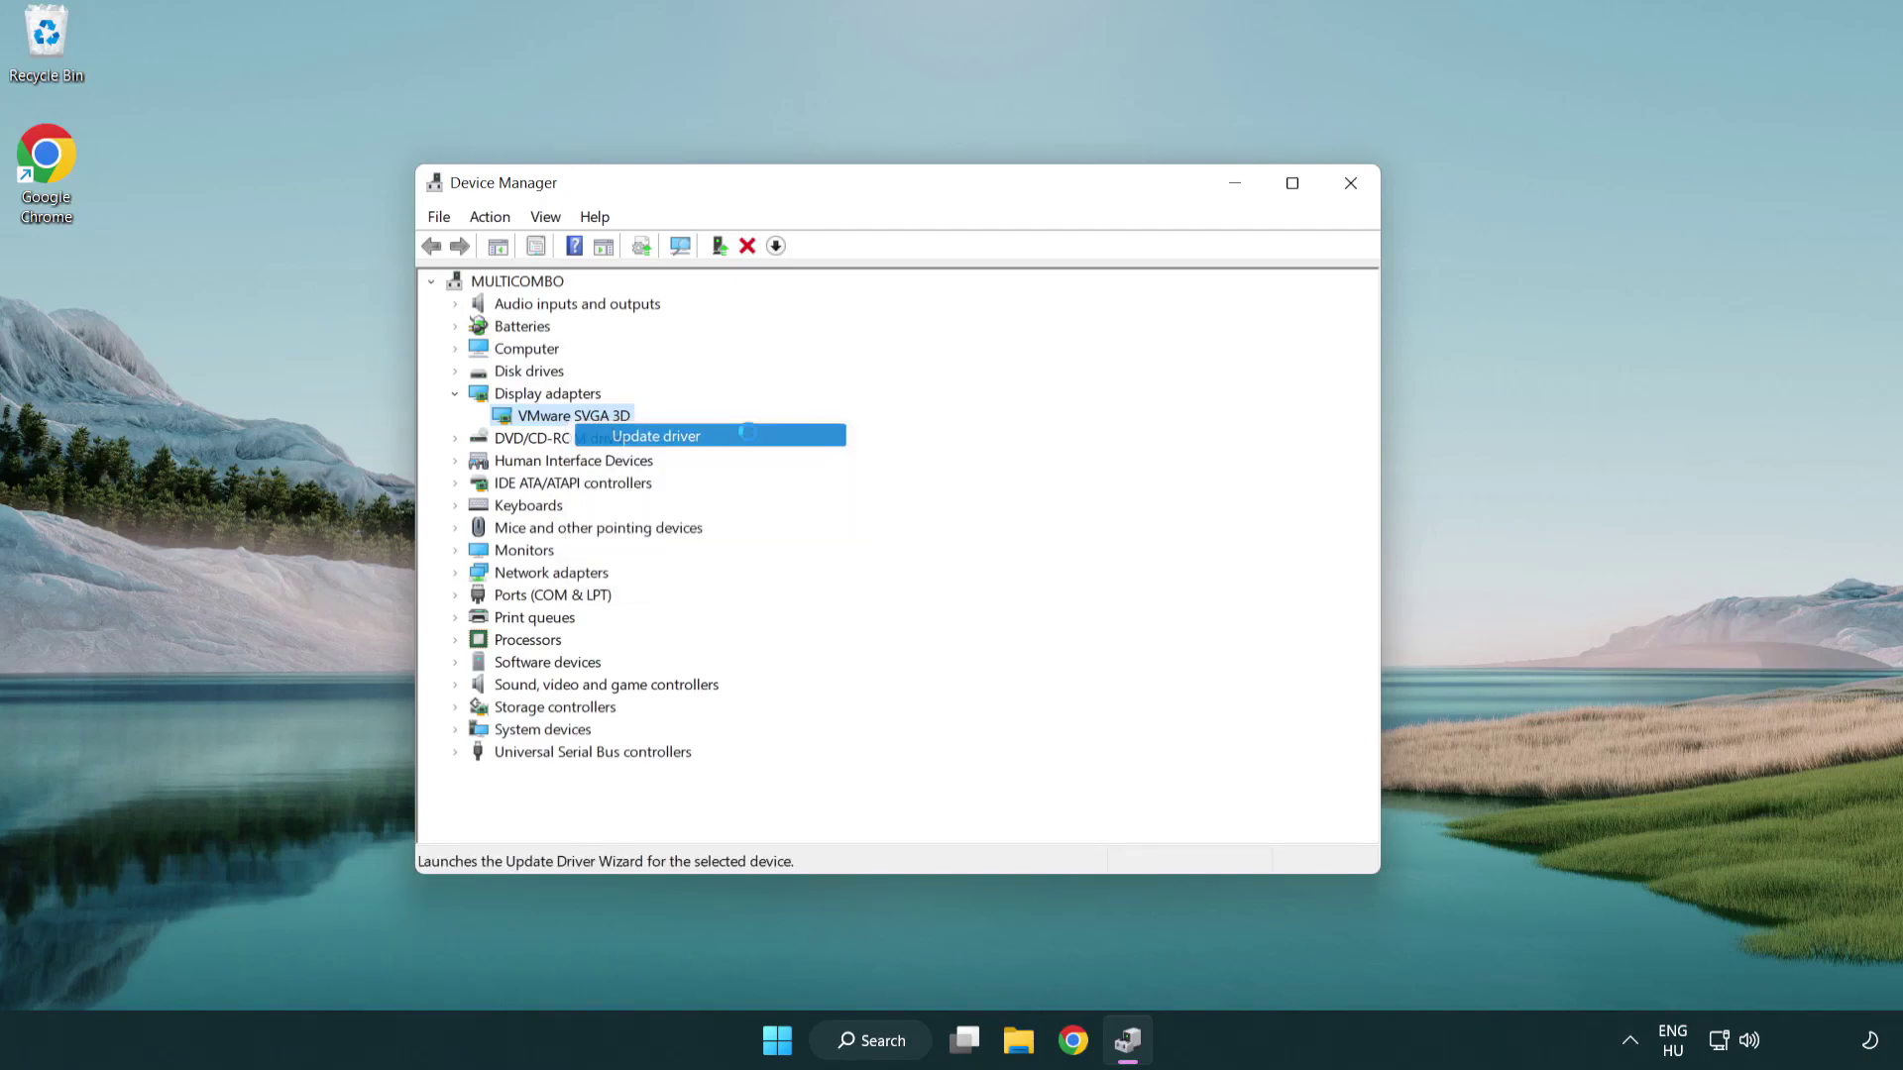
Search automatically for a VMware SVGA 3D driver, confirm the best one is installed, and close the wizard
left_click_drag(783, 297, 836, 274)
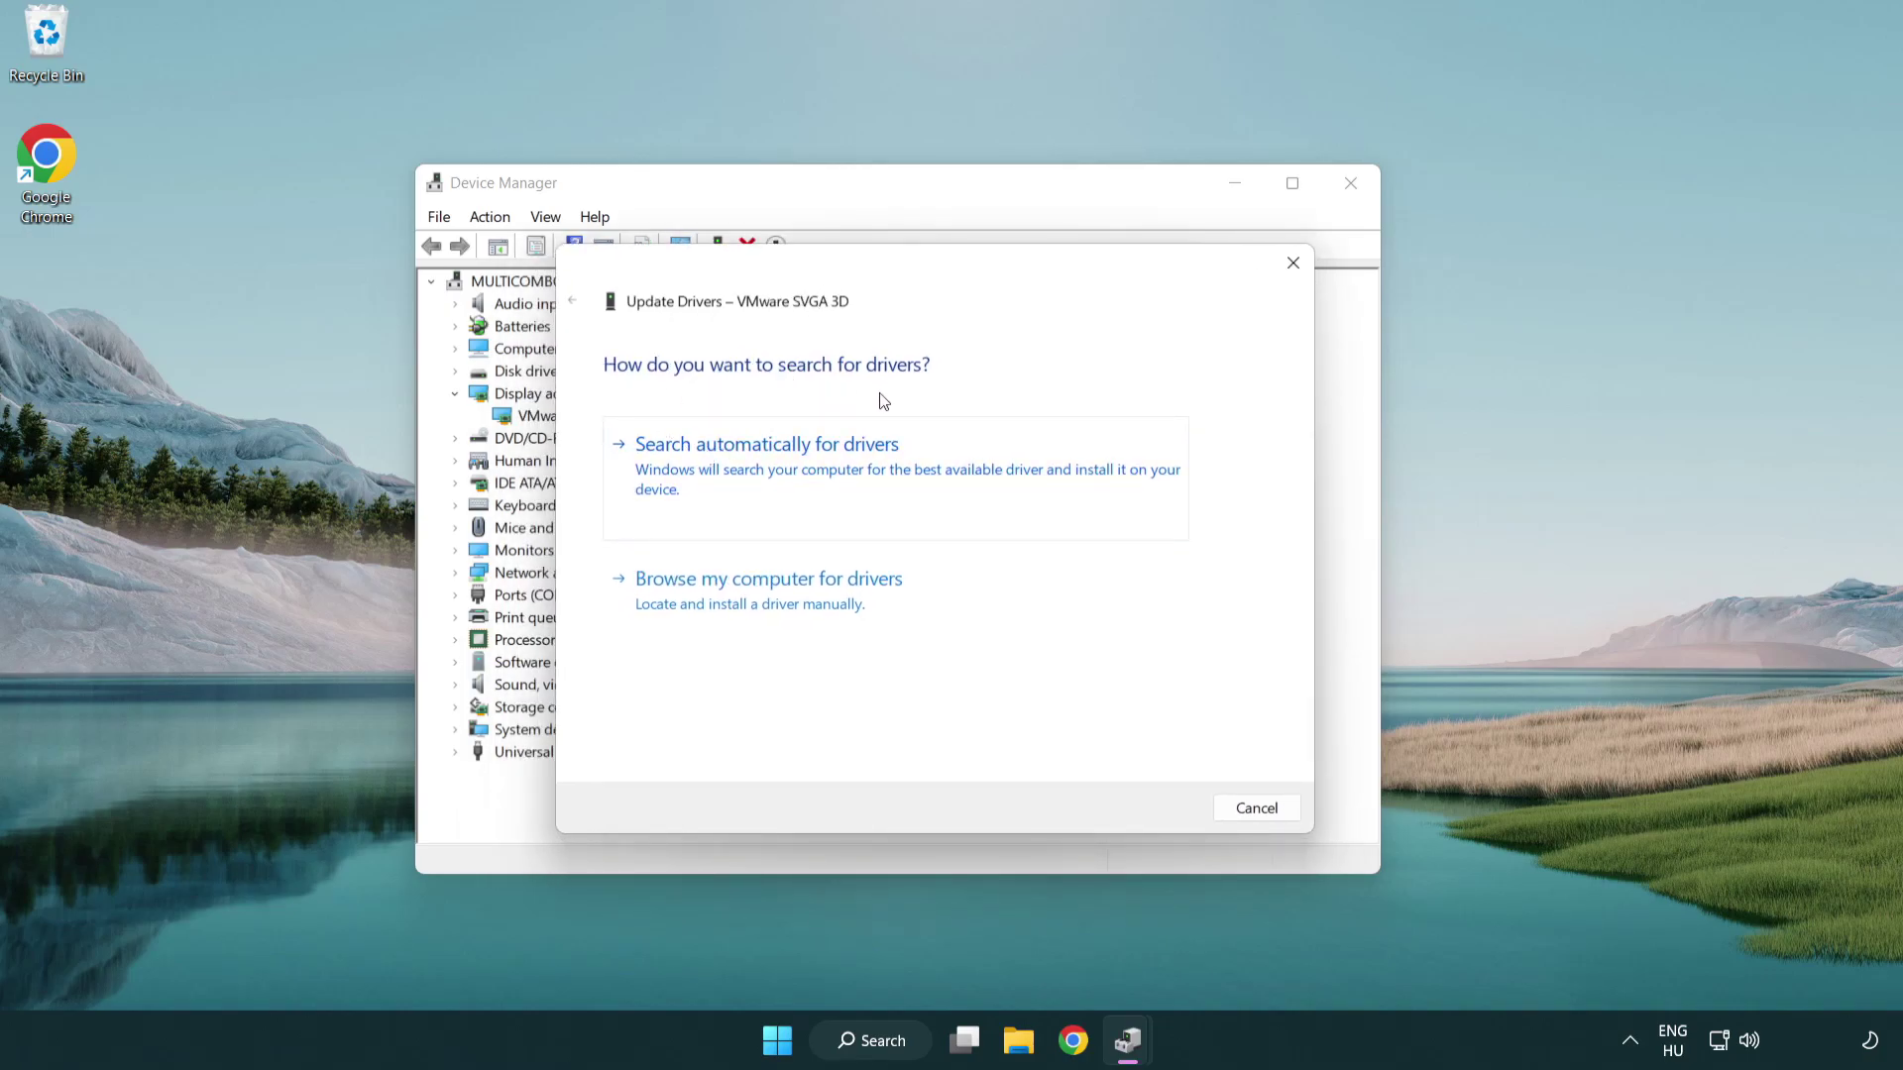
left_click(837, 463)
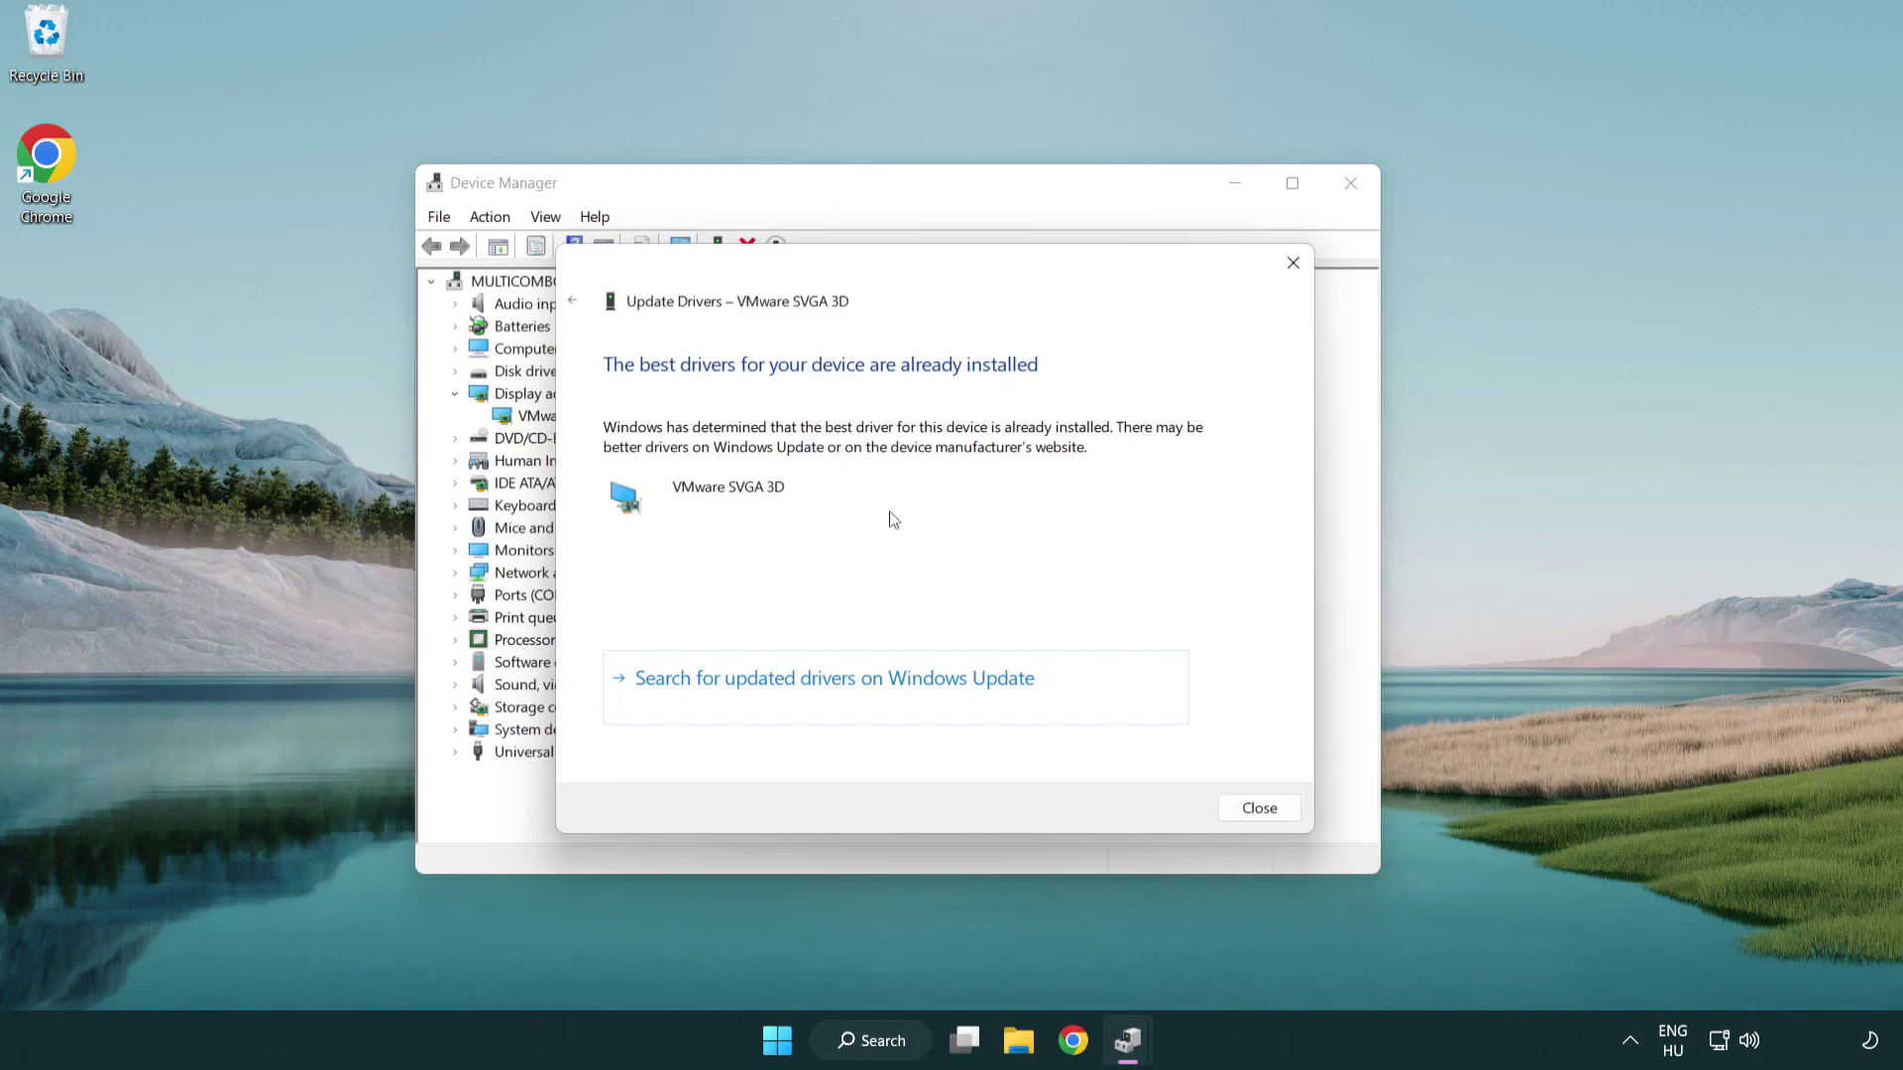
left_click(1261, 811)
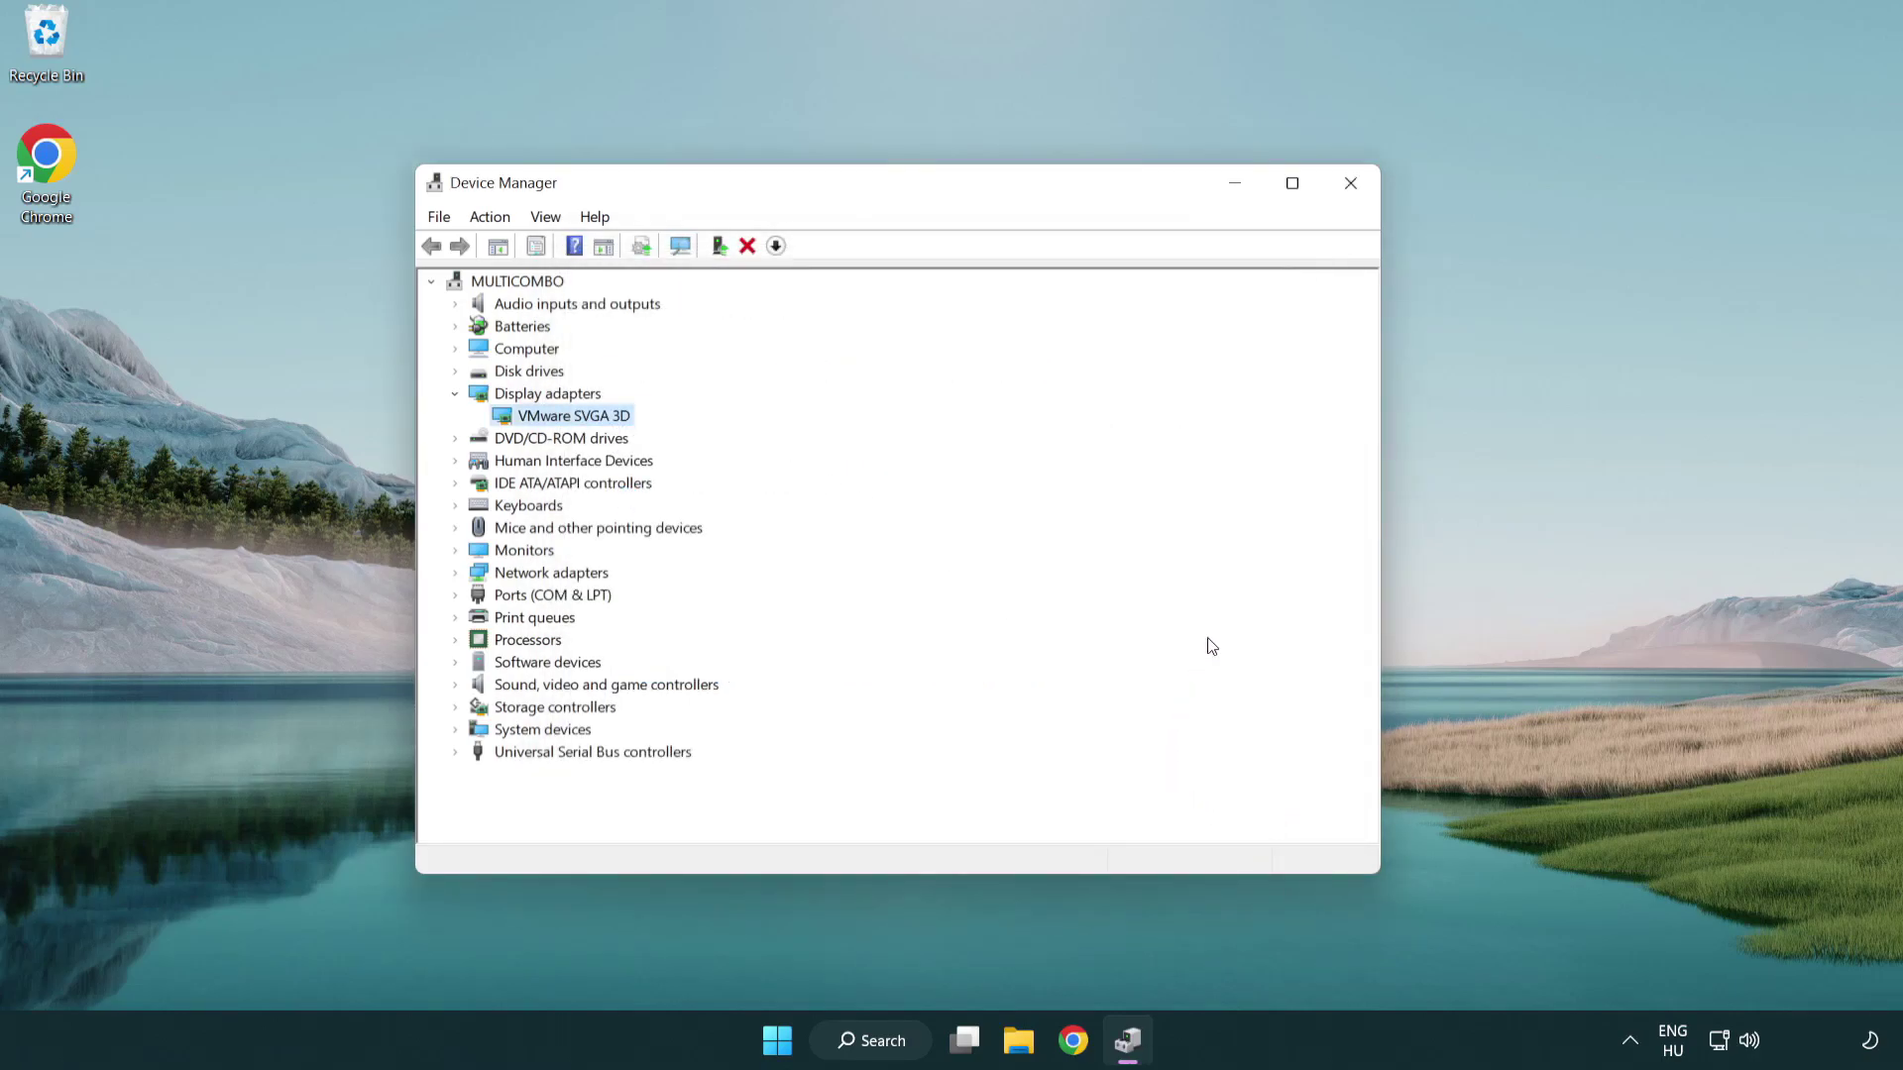
Close Device Manager and open Windows Update settings by searching 'update'
left_click(1353, 189)
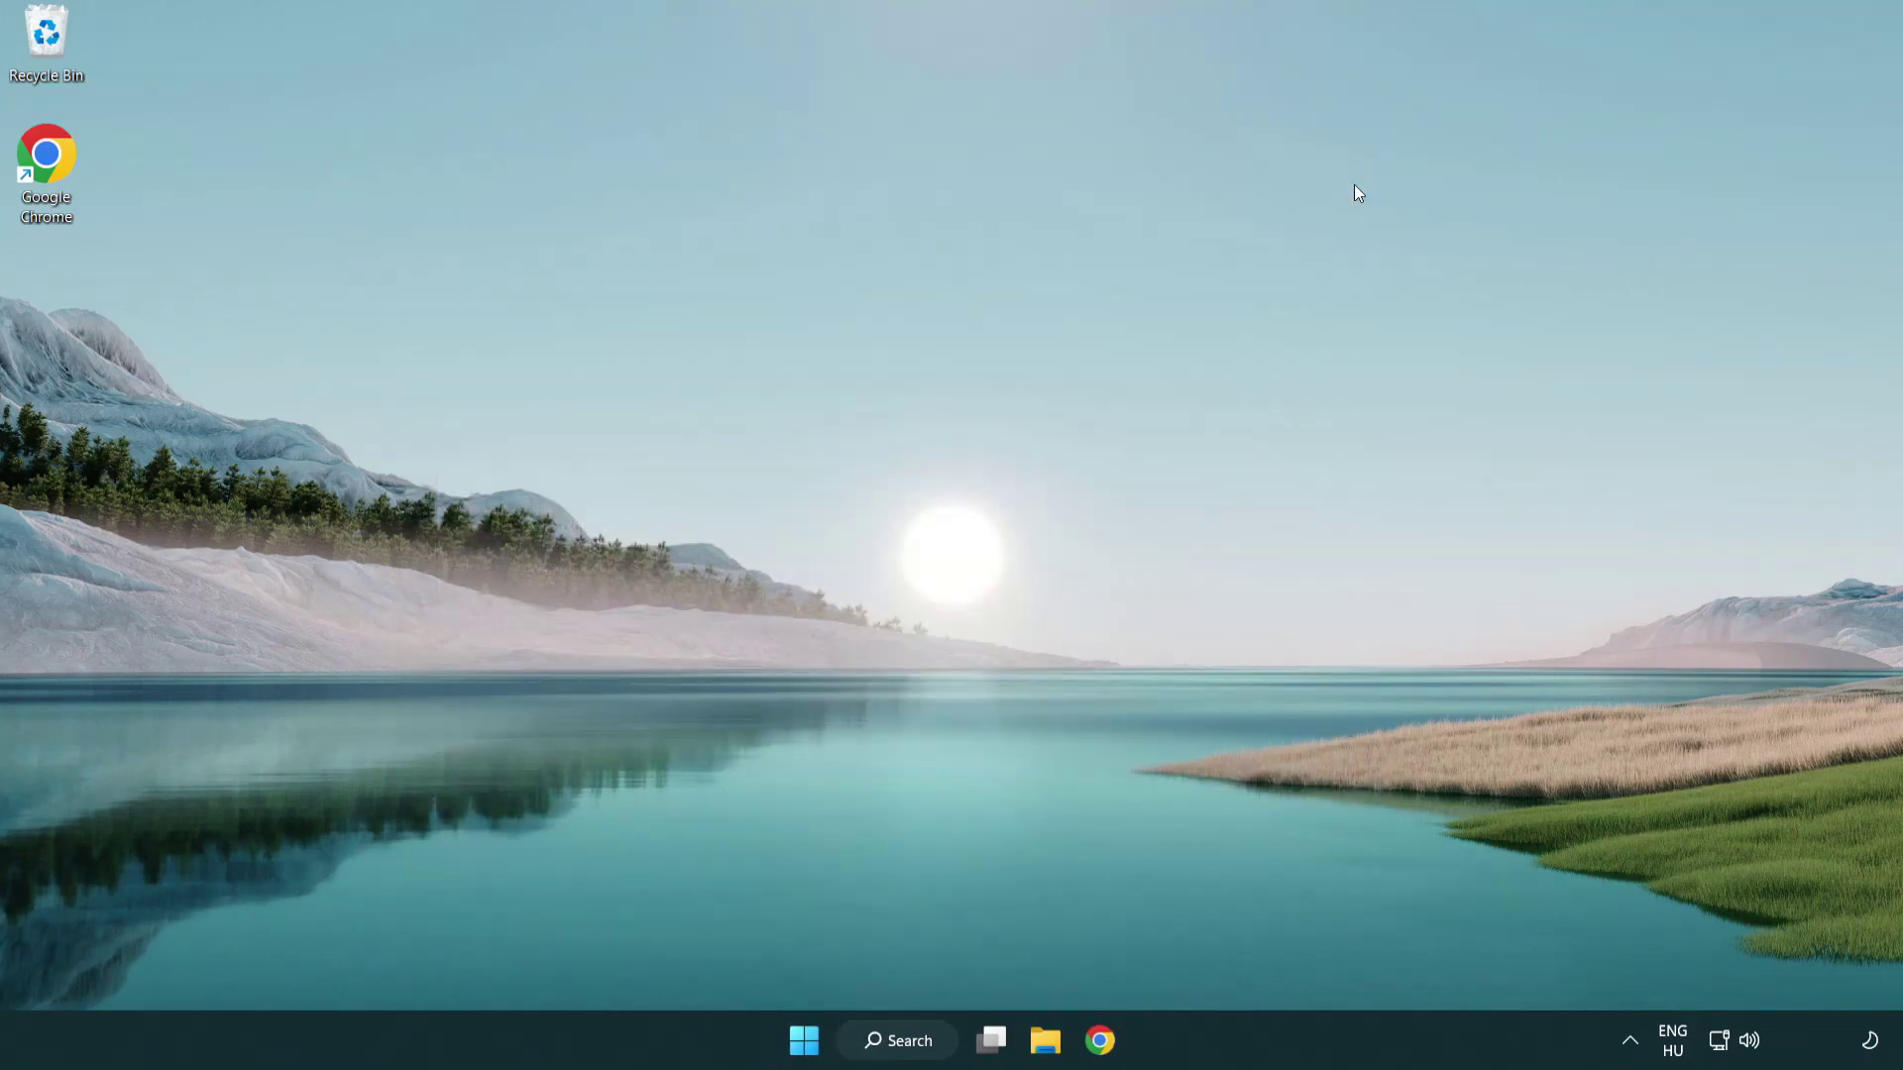
left_click(917, 1038)
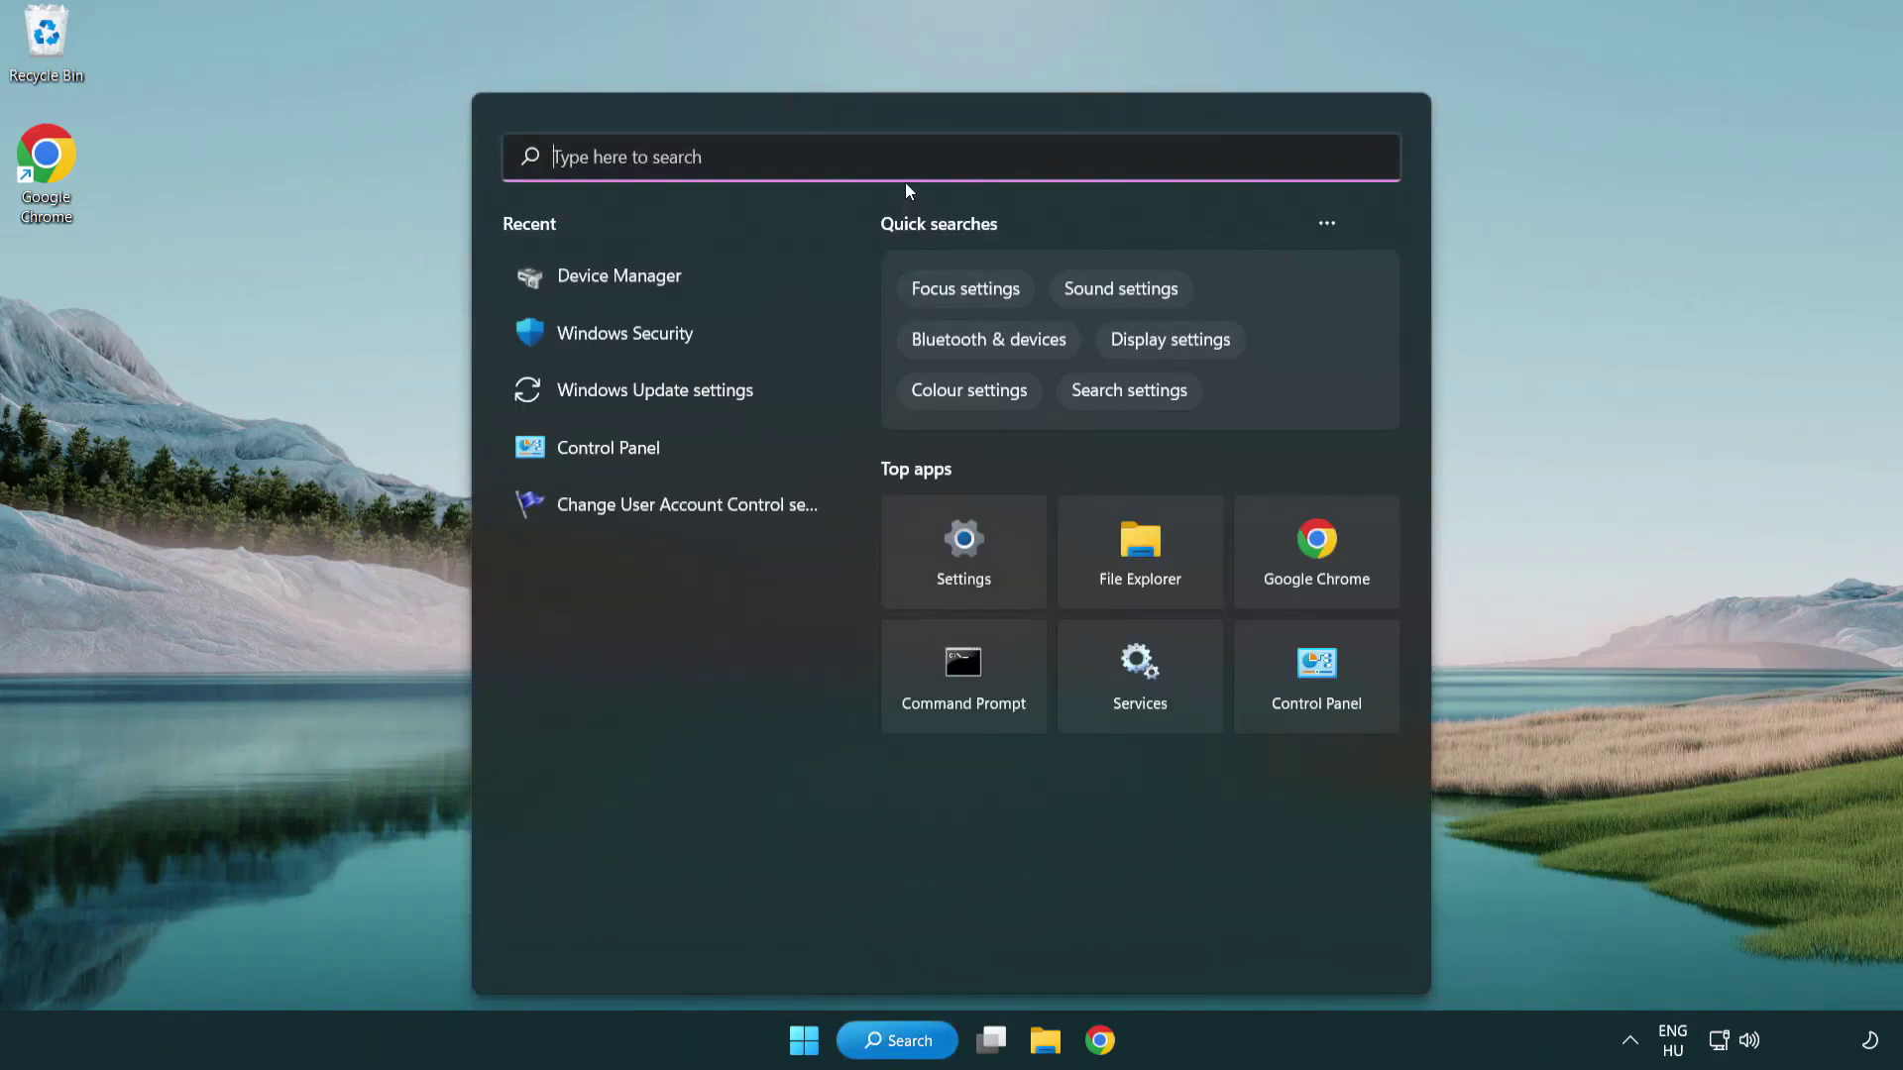
type("update")
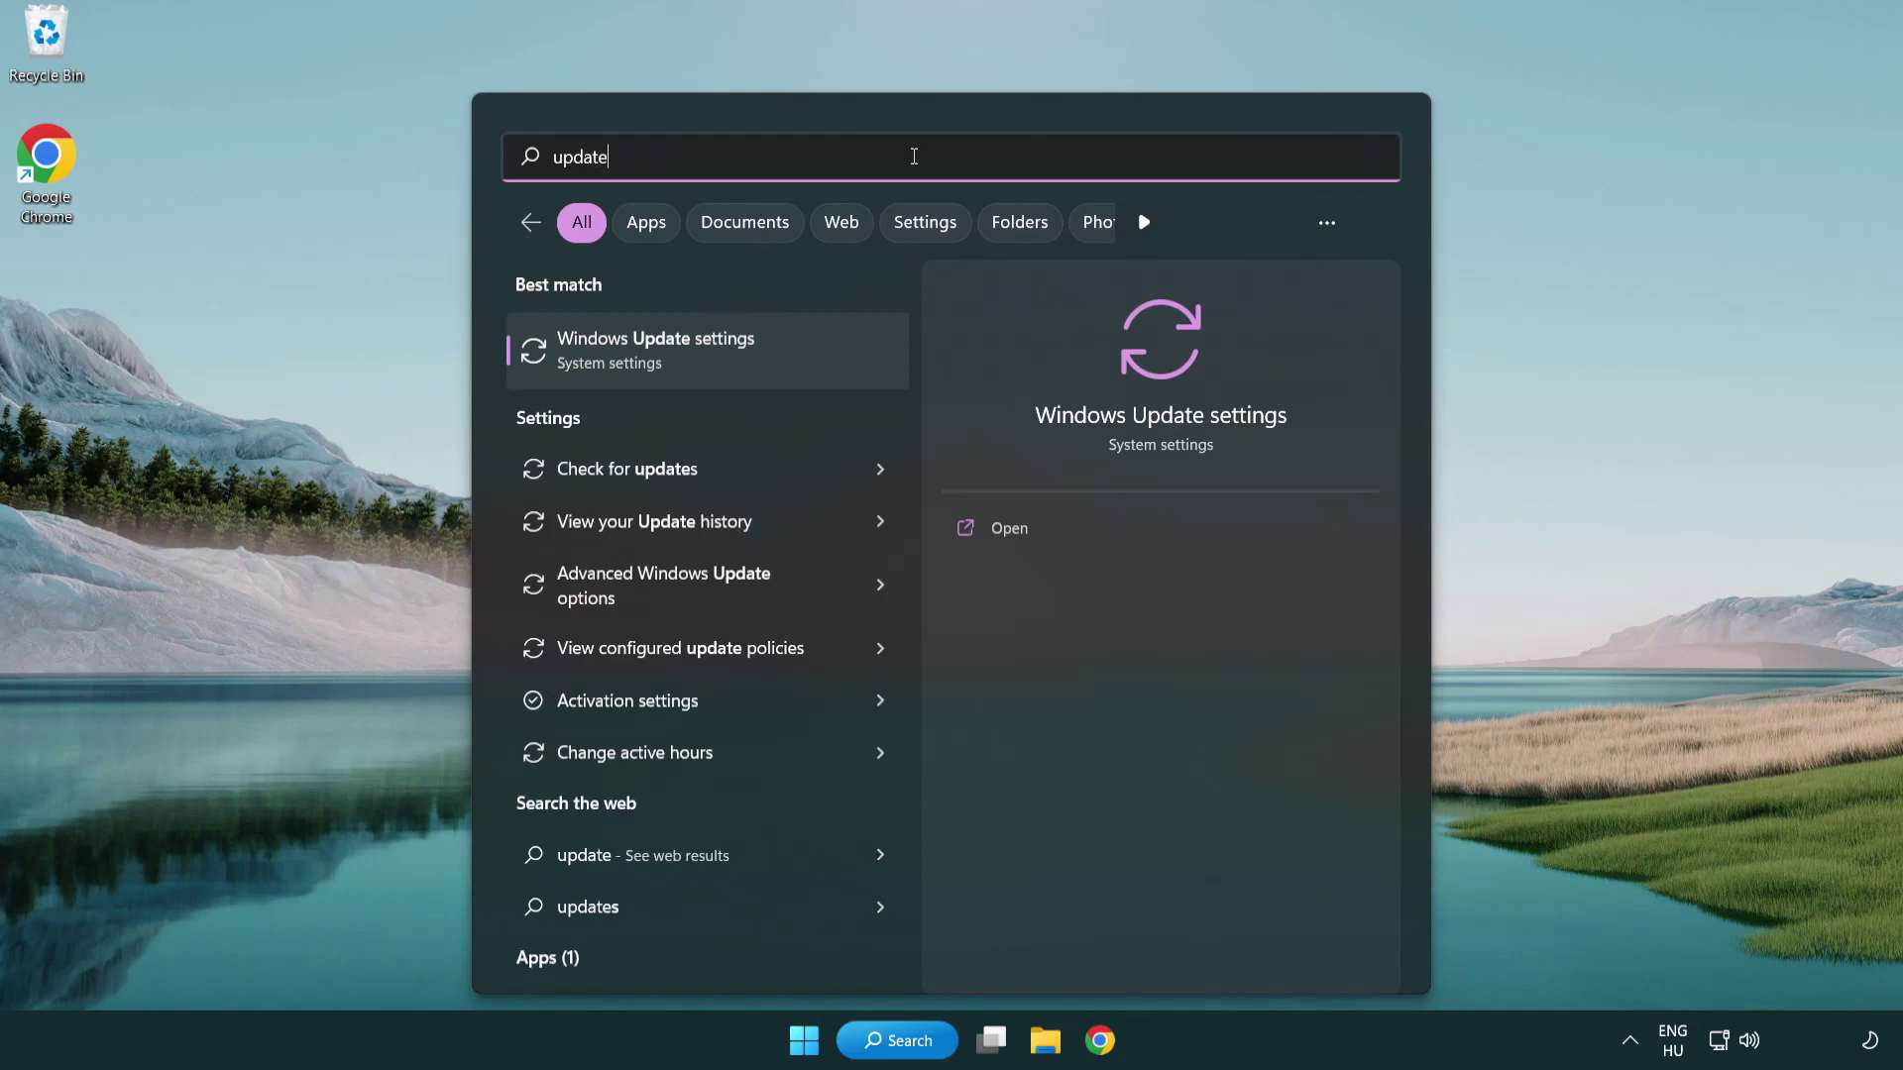
left_click(746, 367)
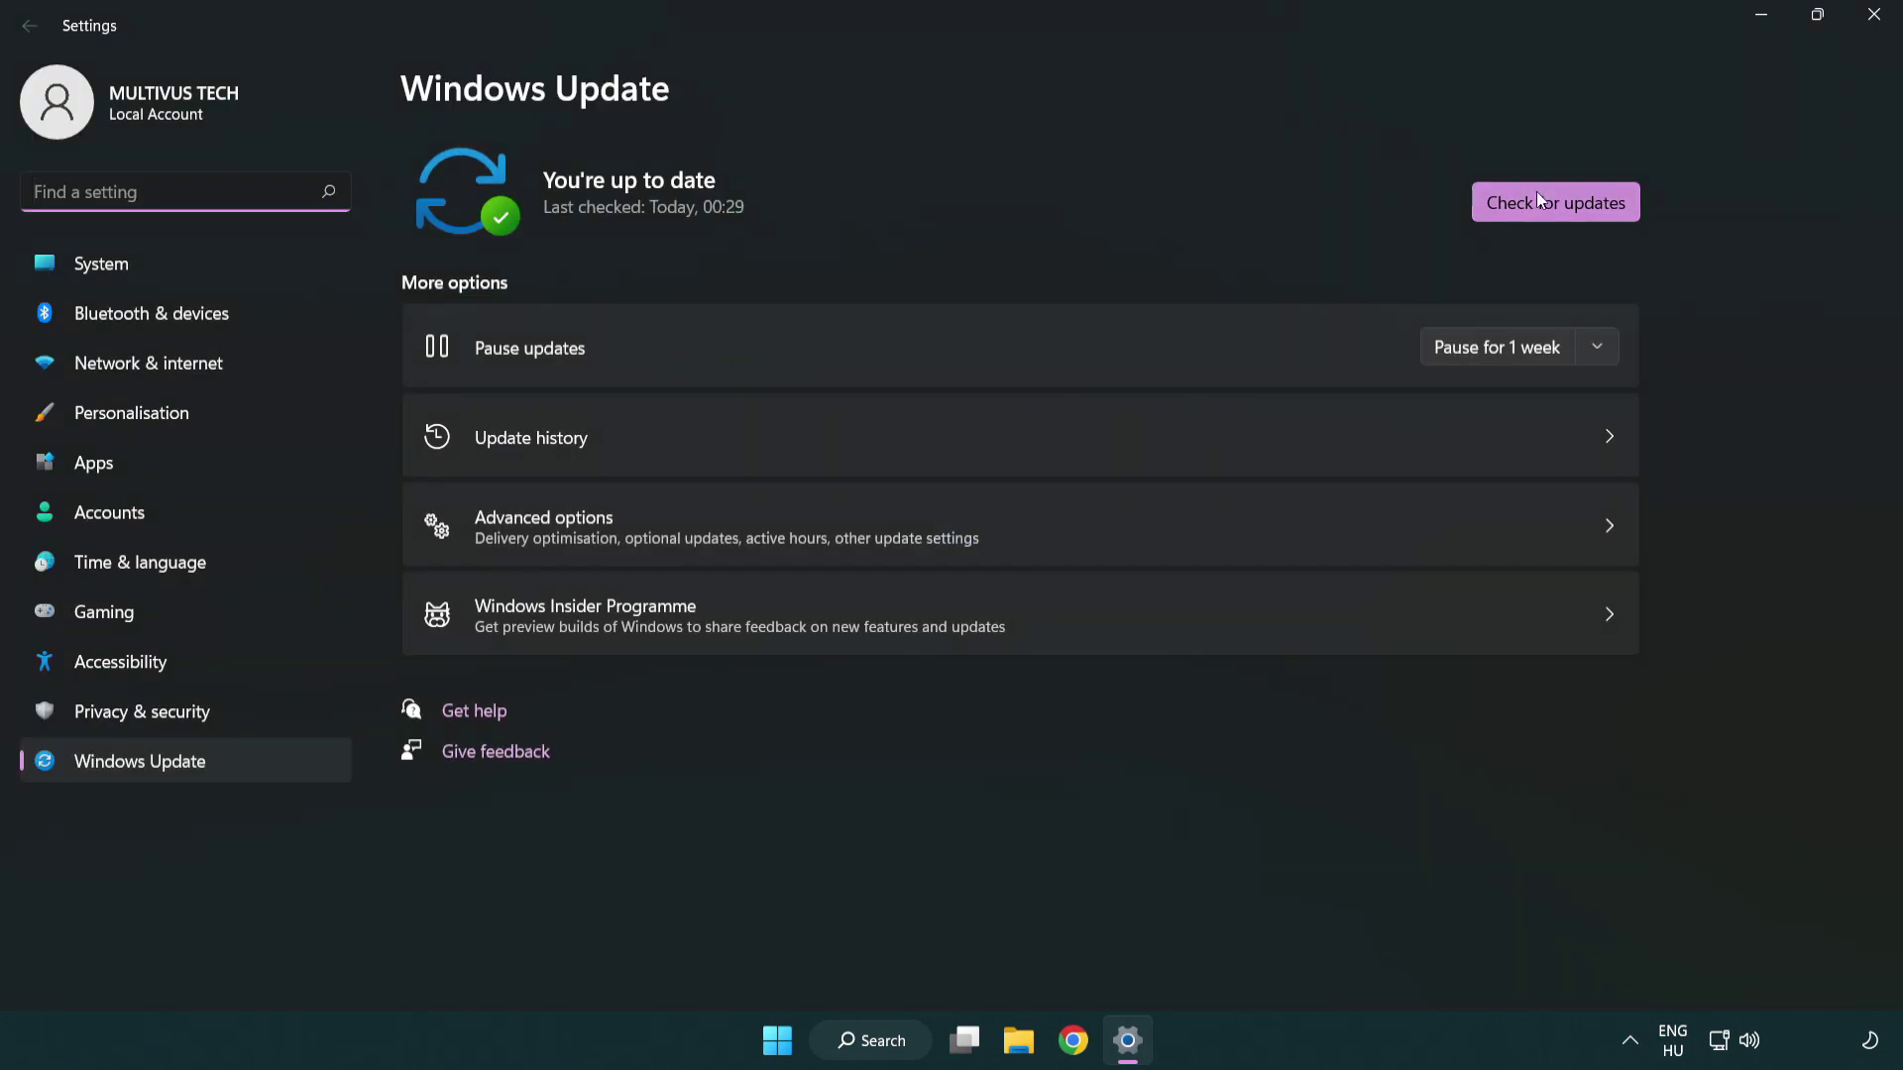
Run Check for updates, see the PC is up to date, and close Settings
left_click(1589, 215)
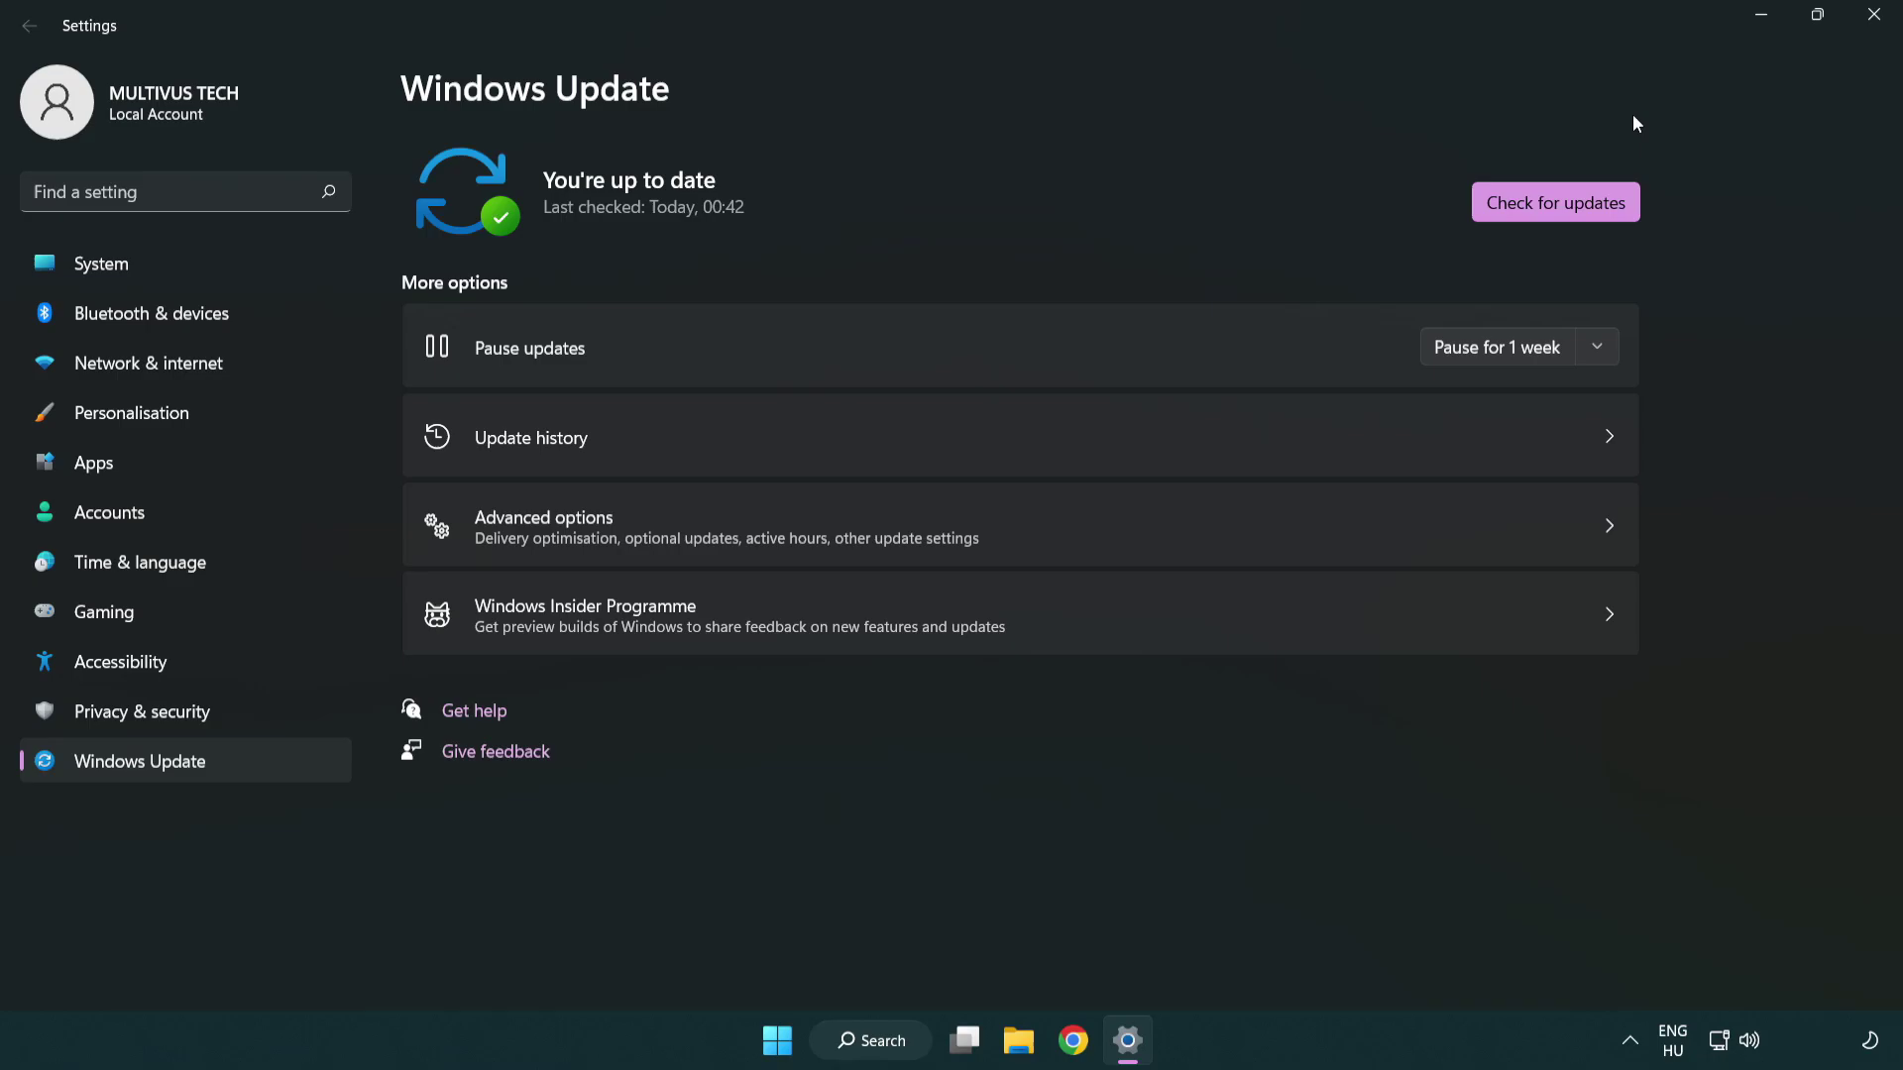
left_click(1865, 28)
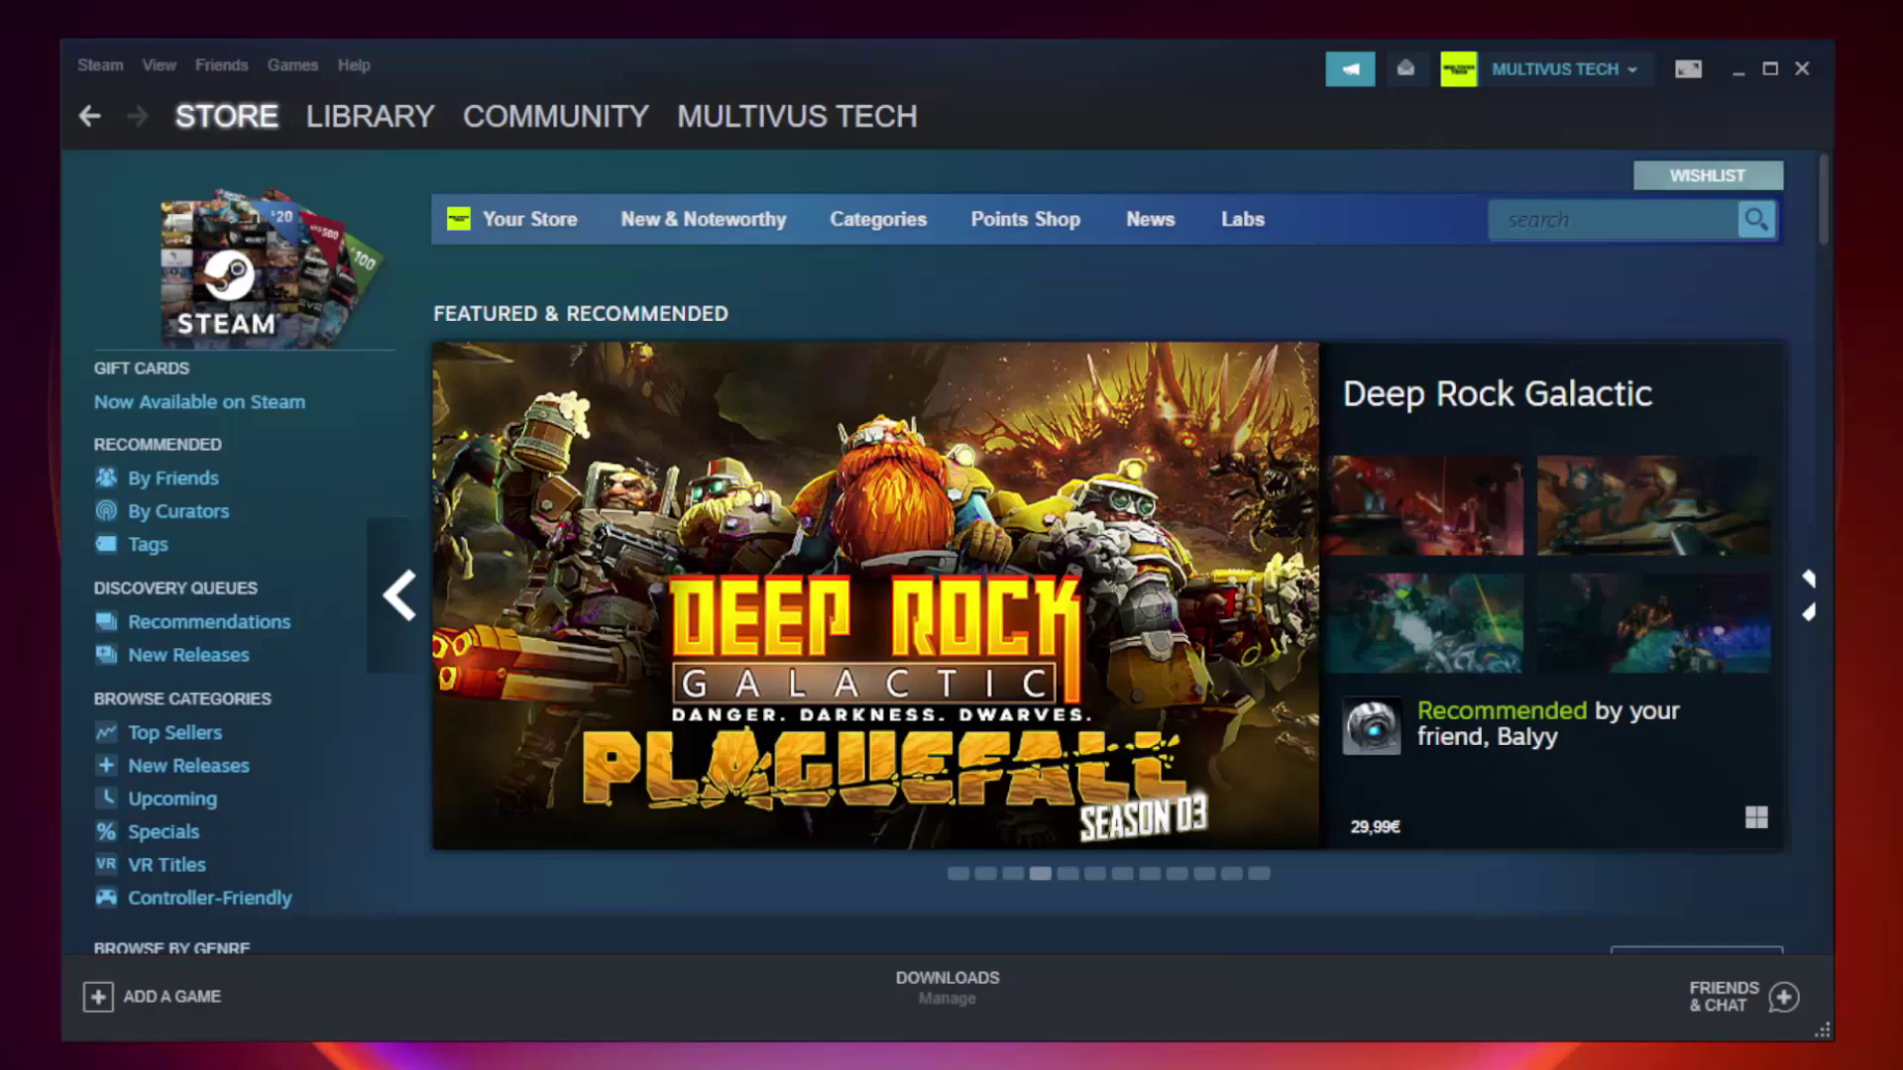
Switch Steam from the Store to the Library and open the context menu for YOUR NOT WORKING GAME
mouse_move(317, 123)
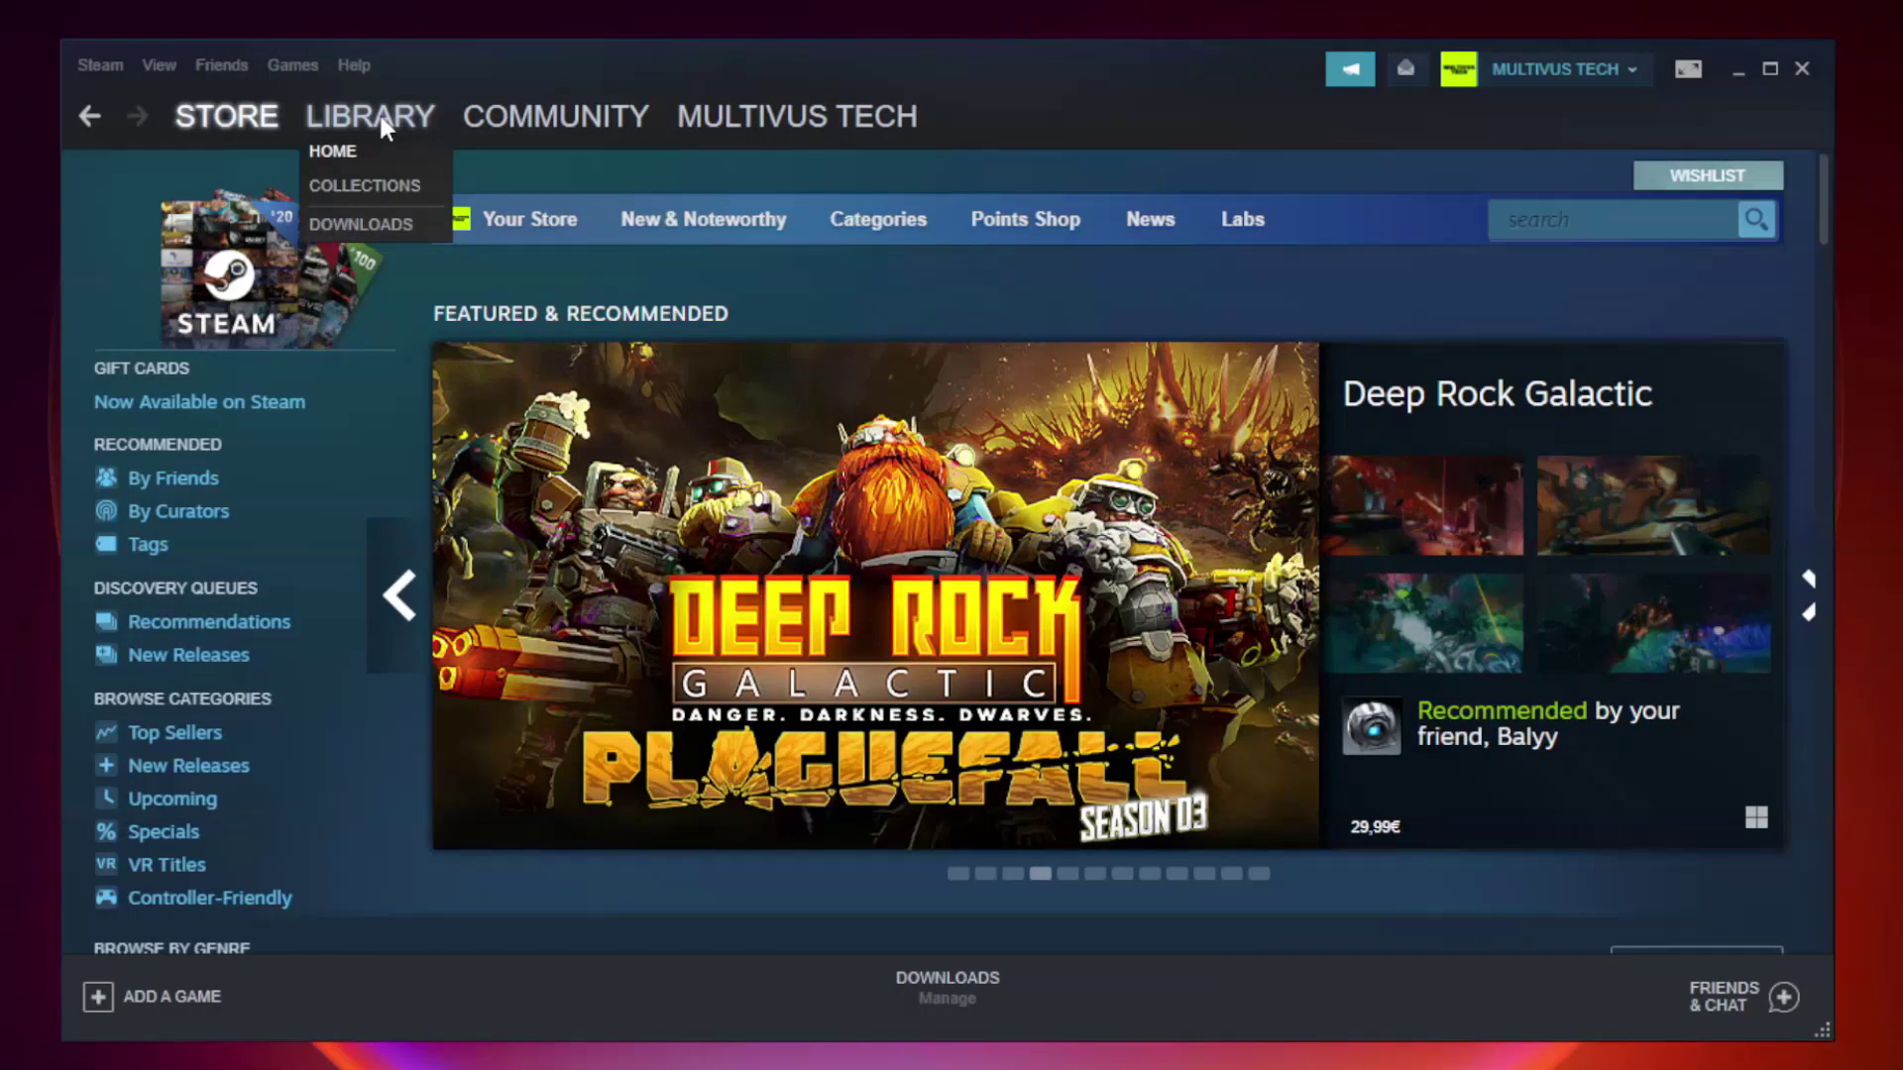
left_click(386, 128)
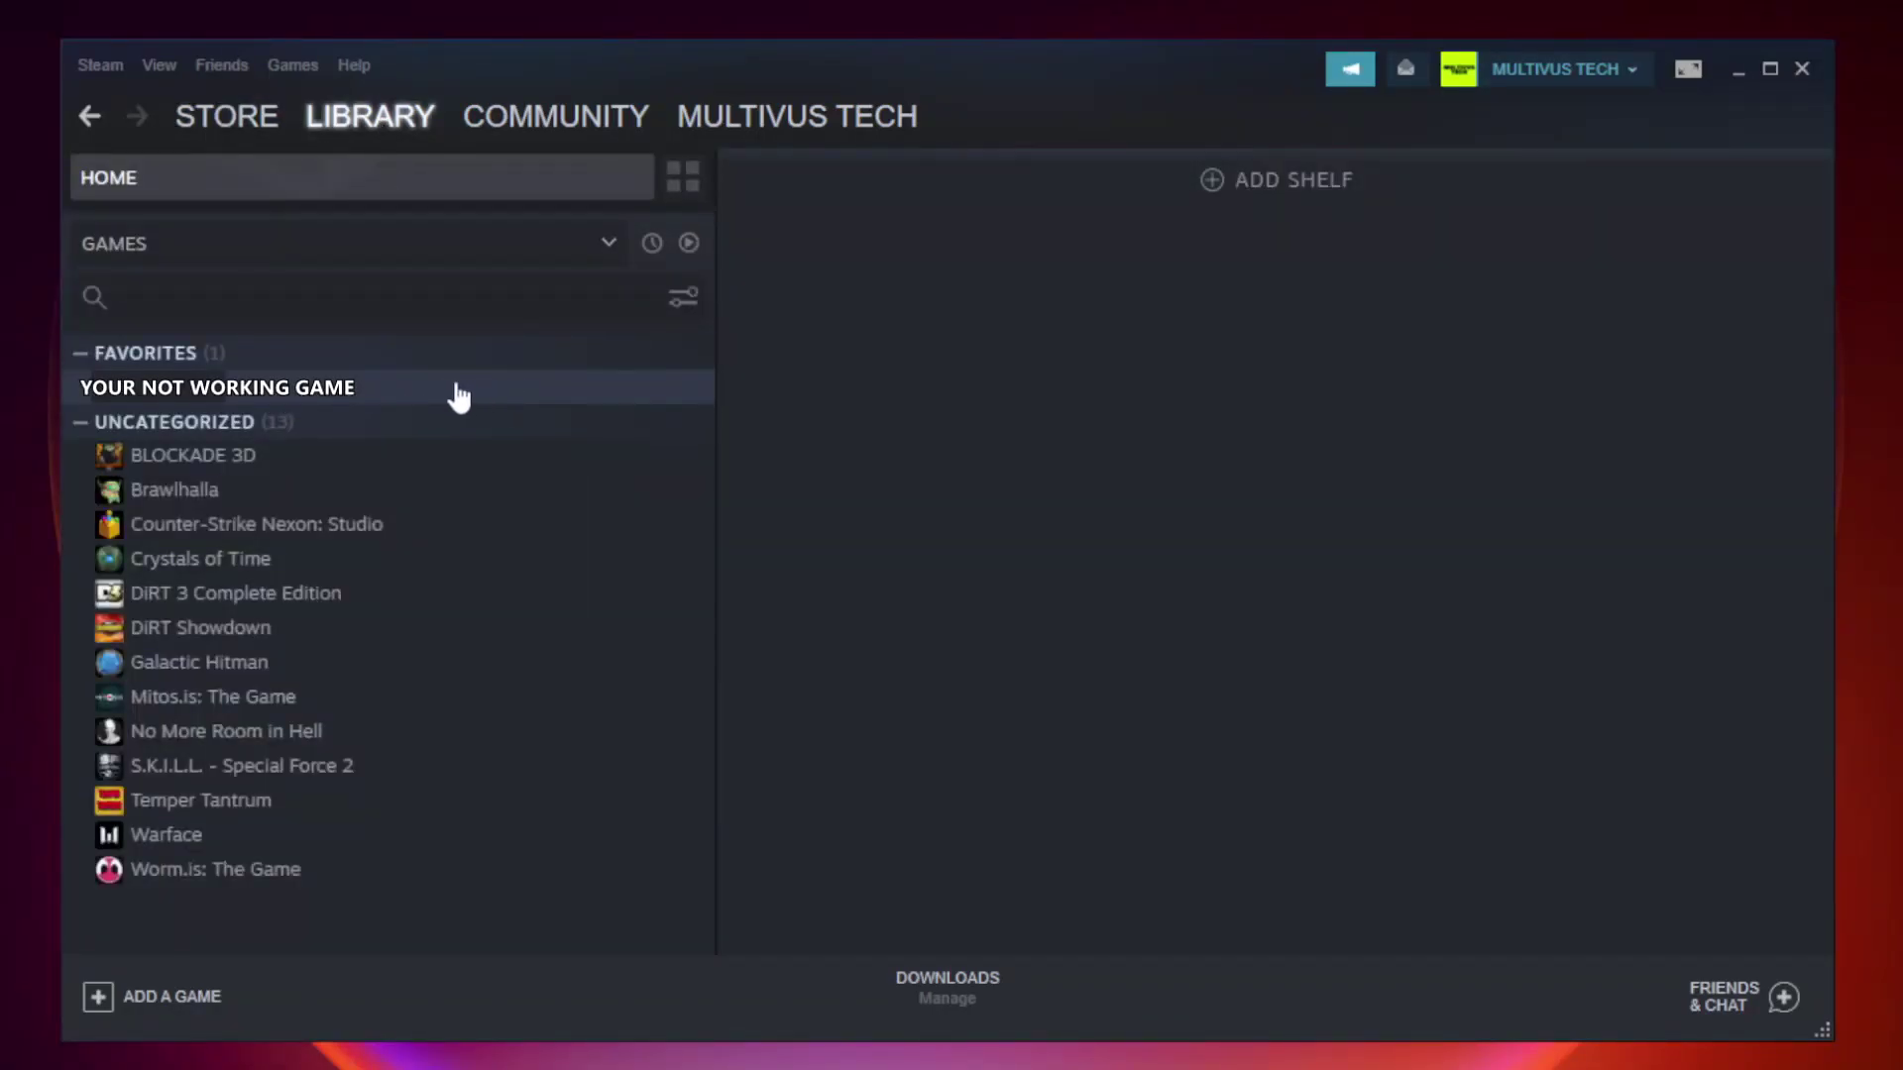
left_click(410, 391)
right_click(410, 393)
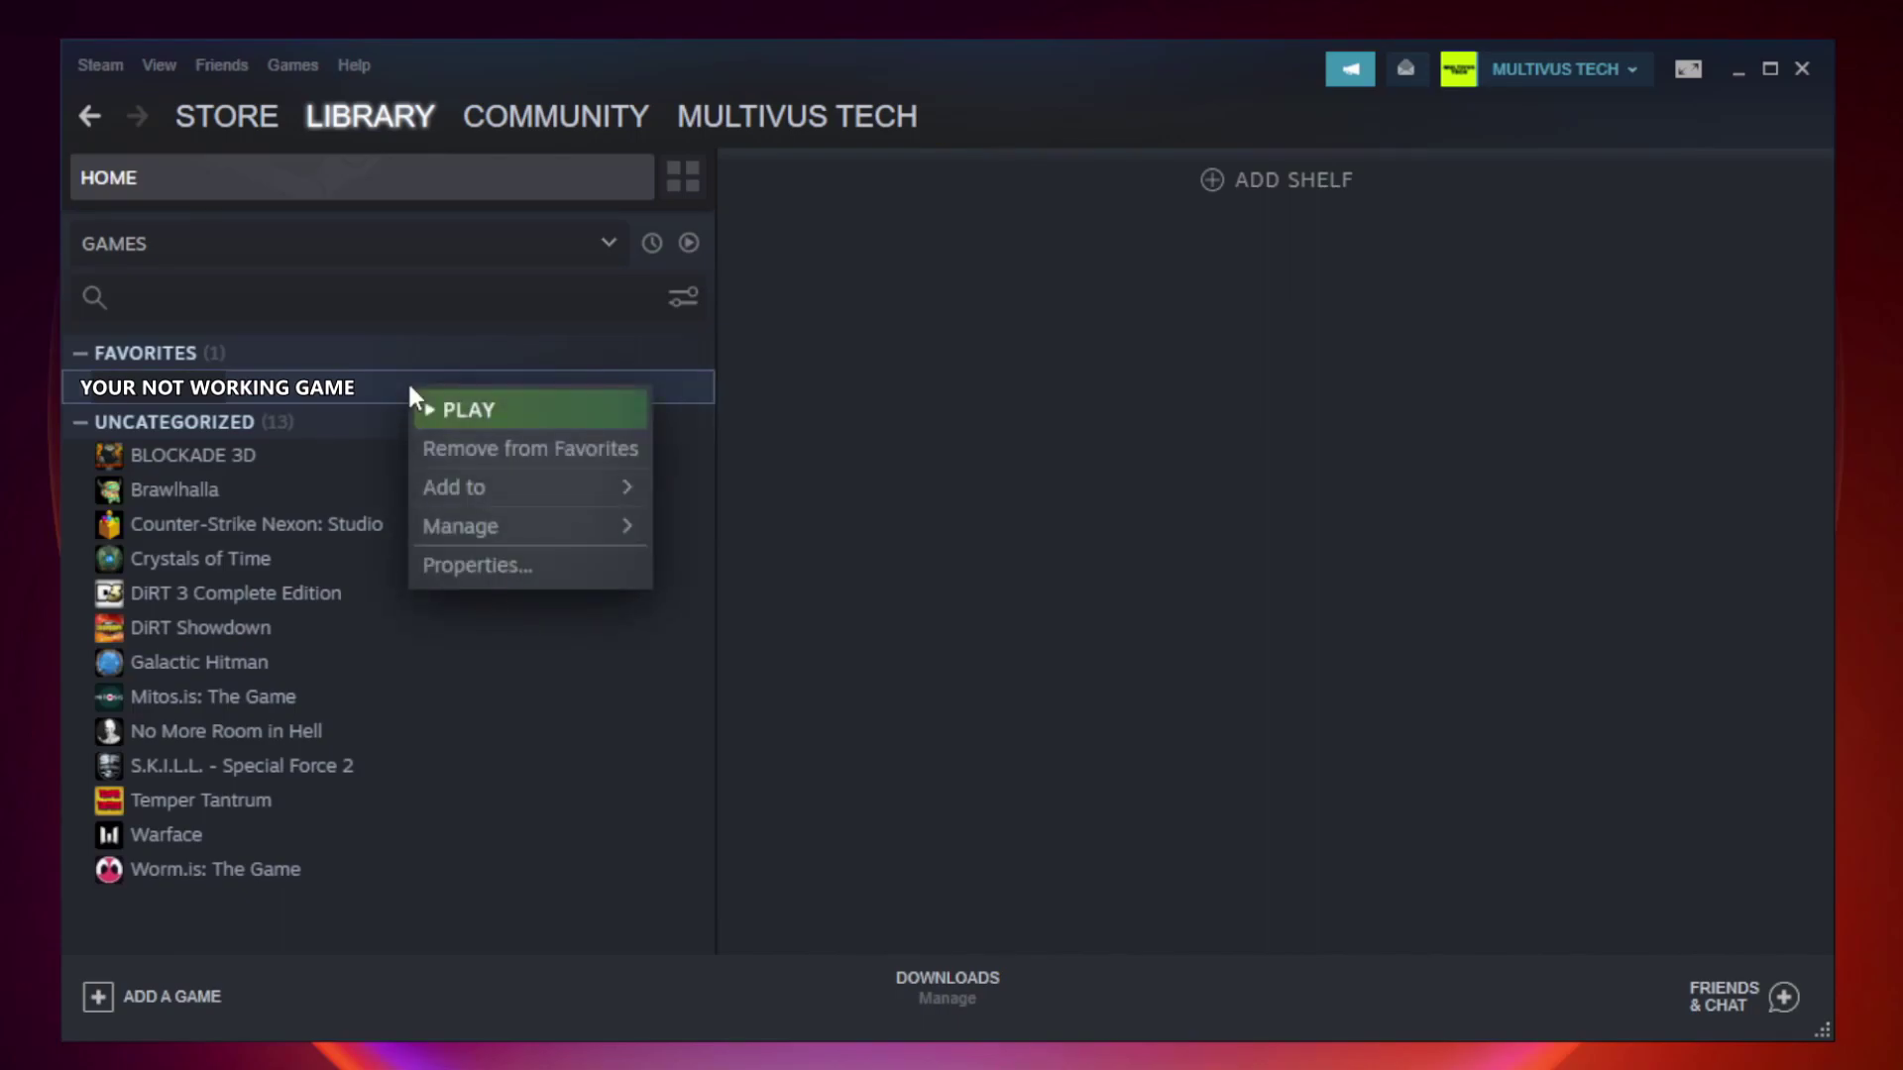
Verify the integrity of Unturned's files from Properties > Local Files, validating all 9192 files
left_click(524, 561)
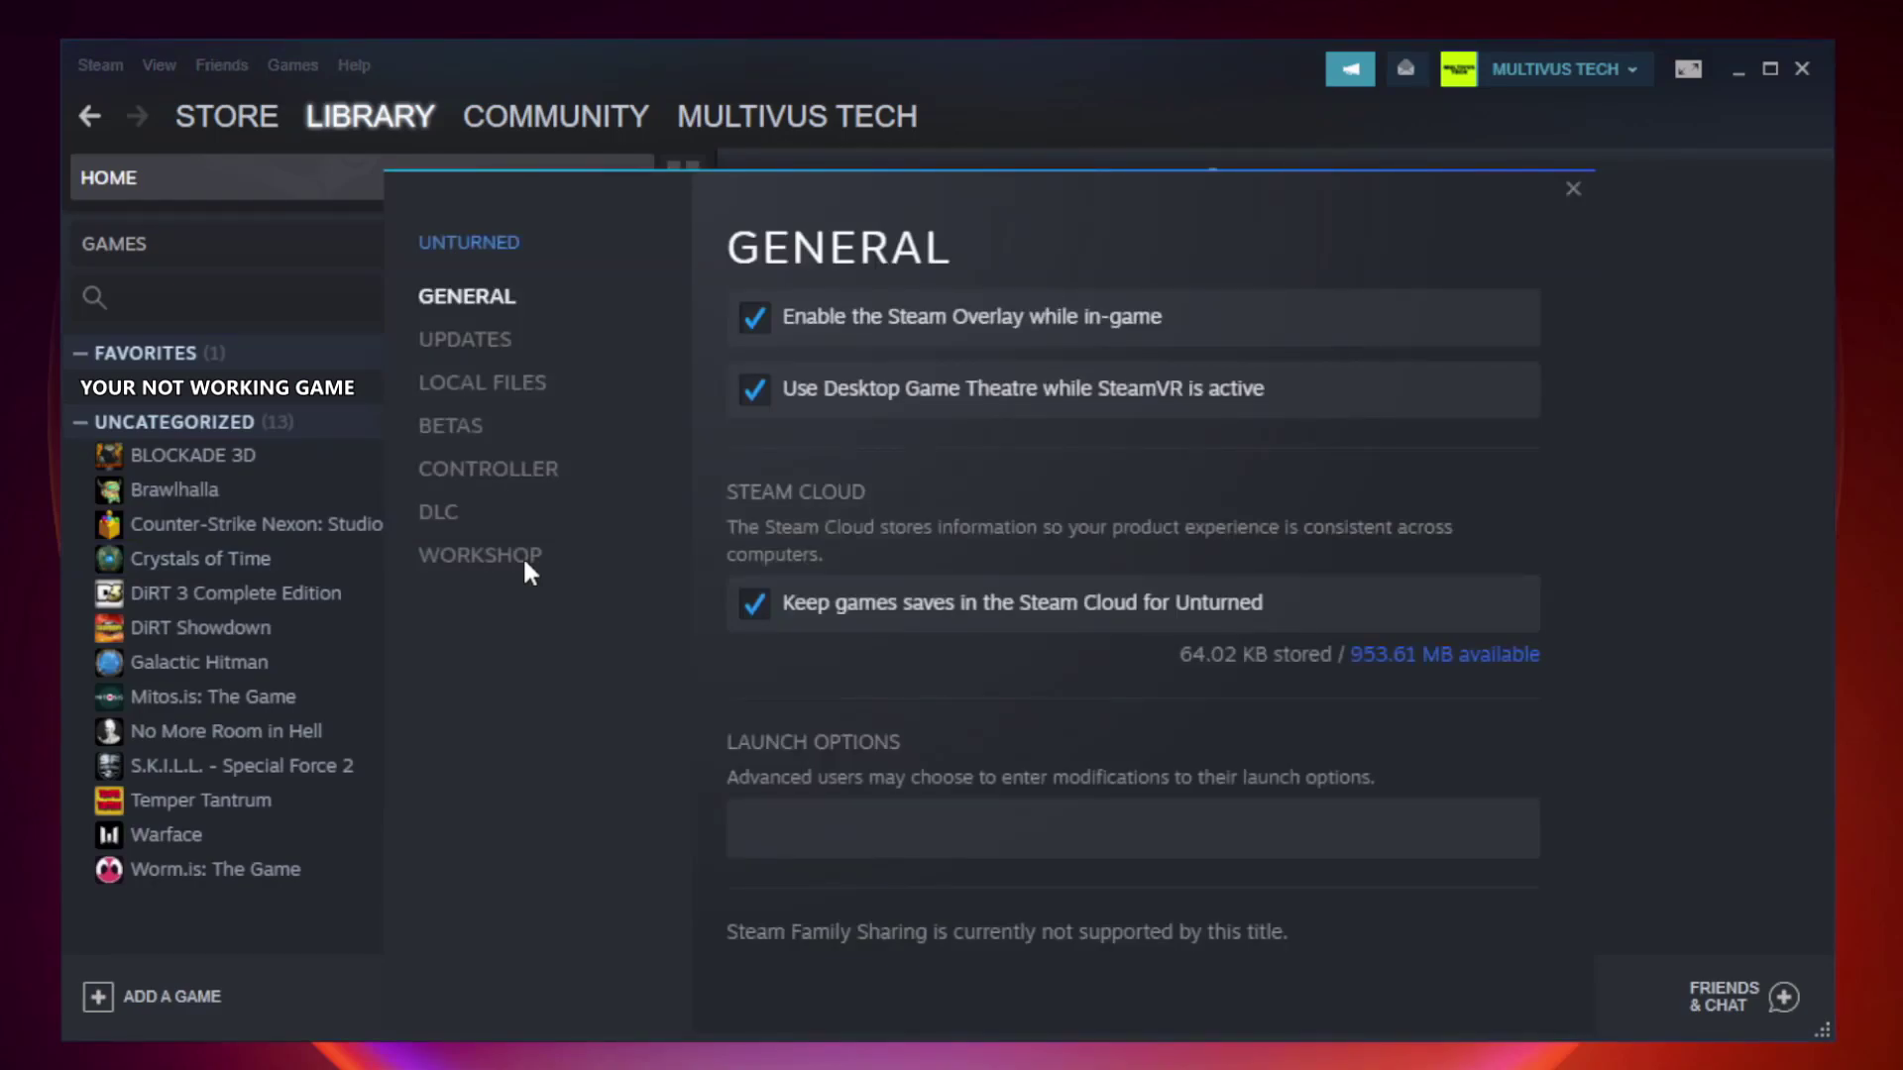
left_click(505, 388)
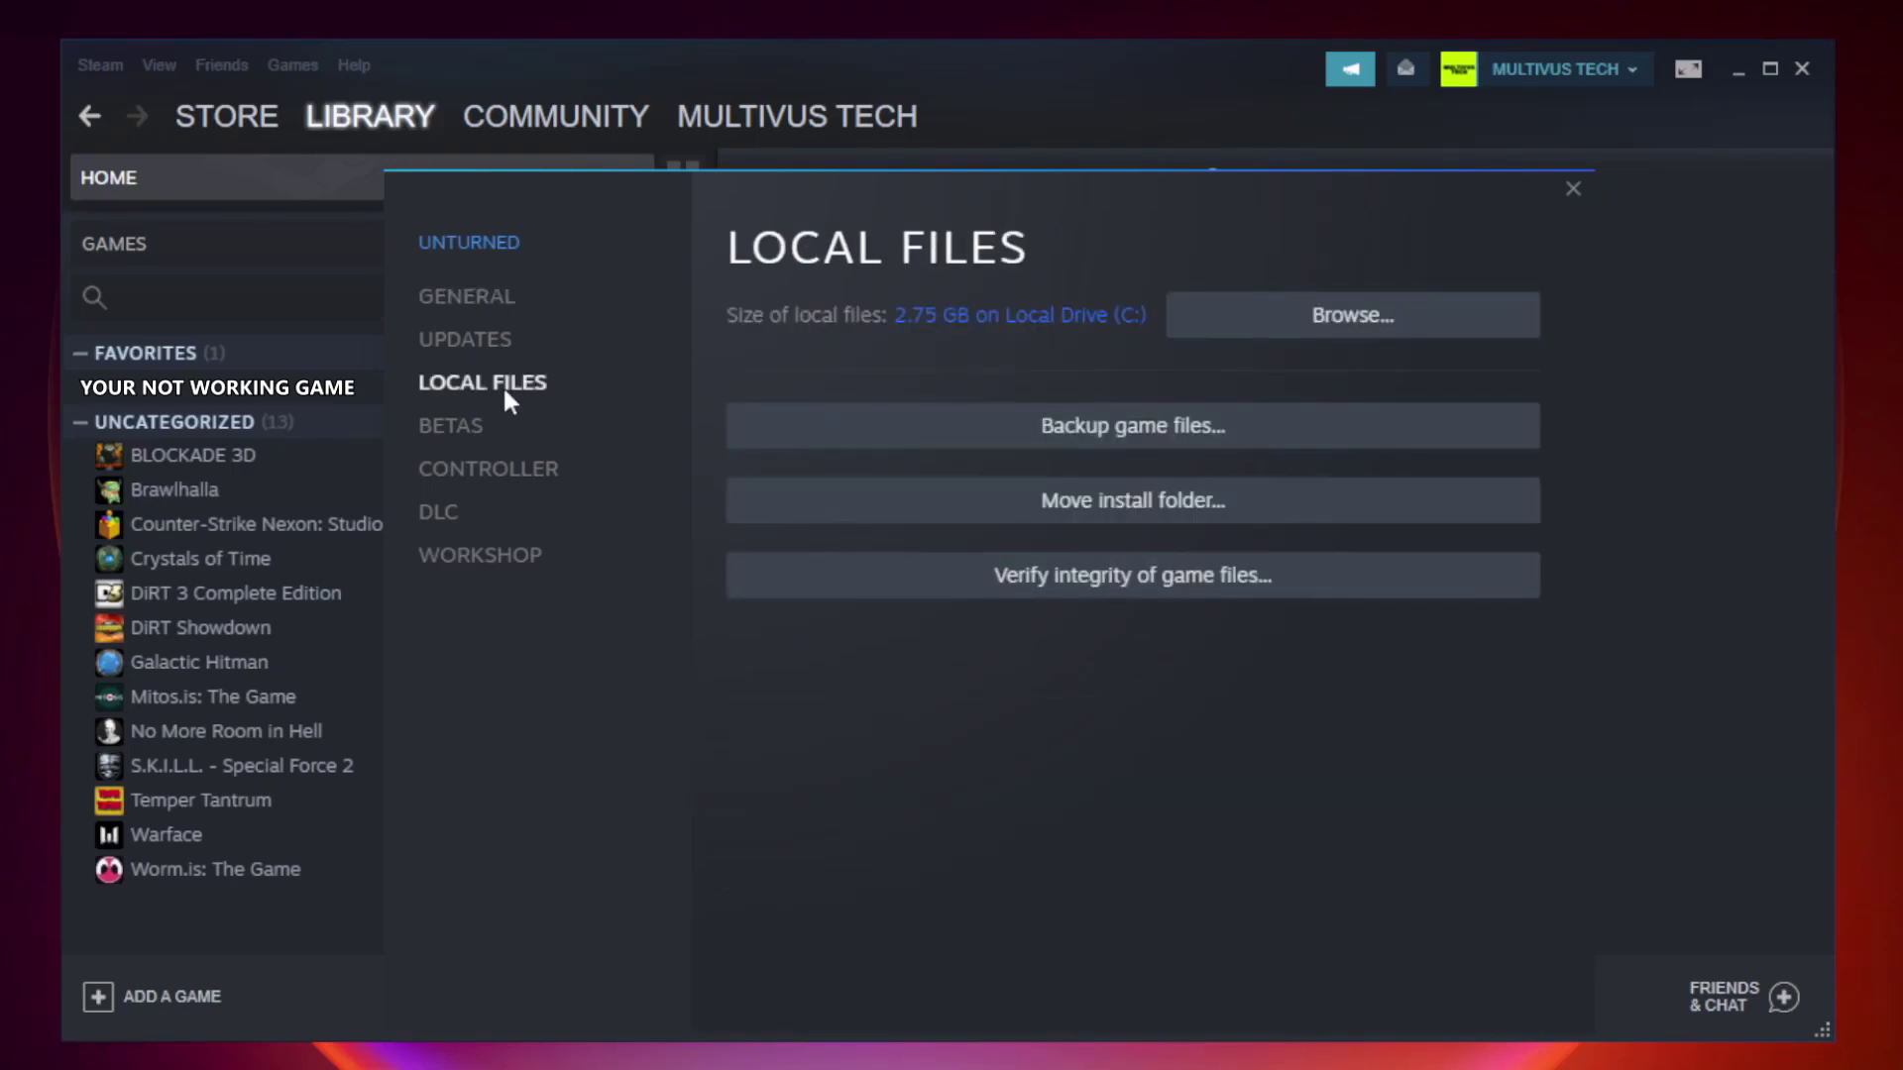
left_click(1152, 587)
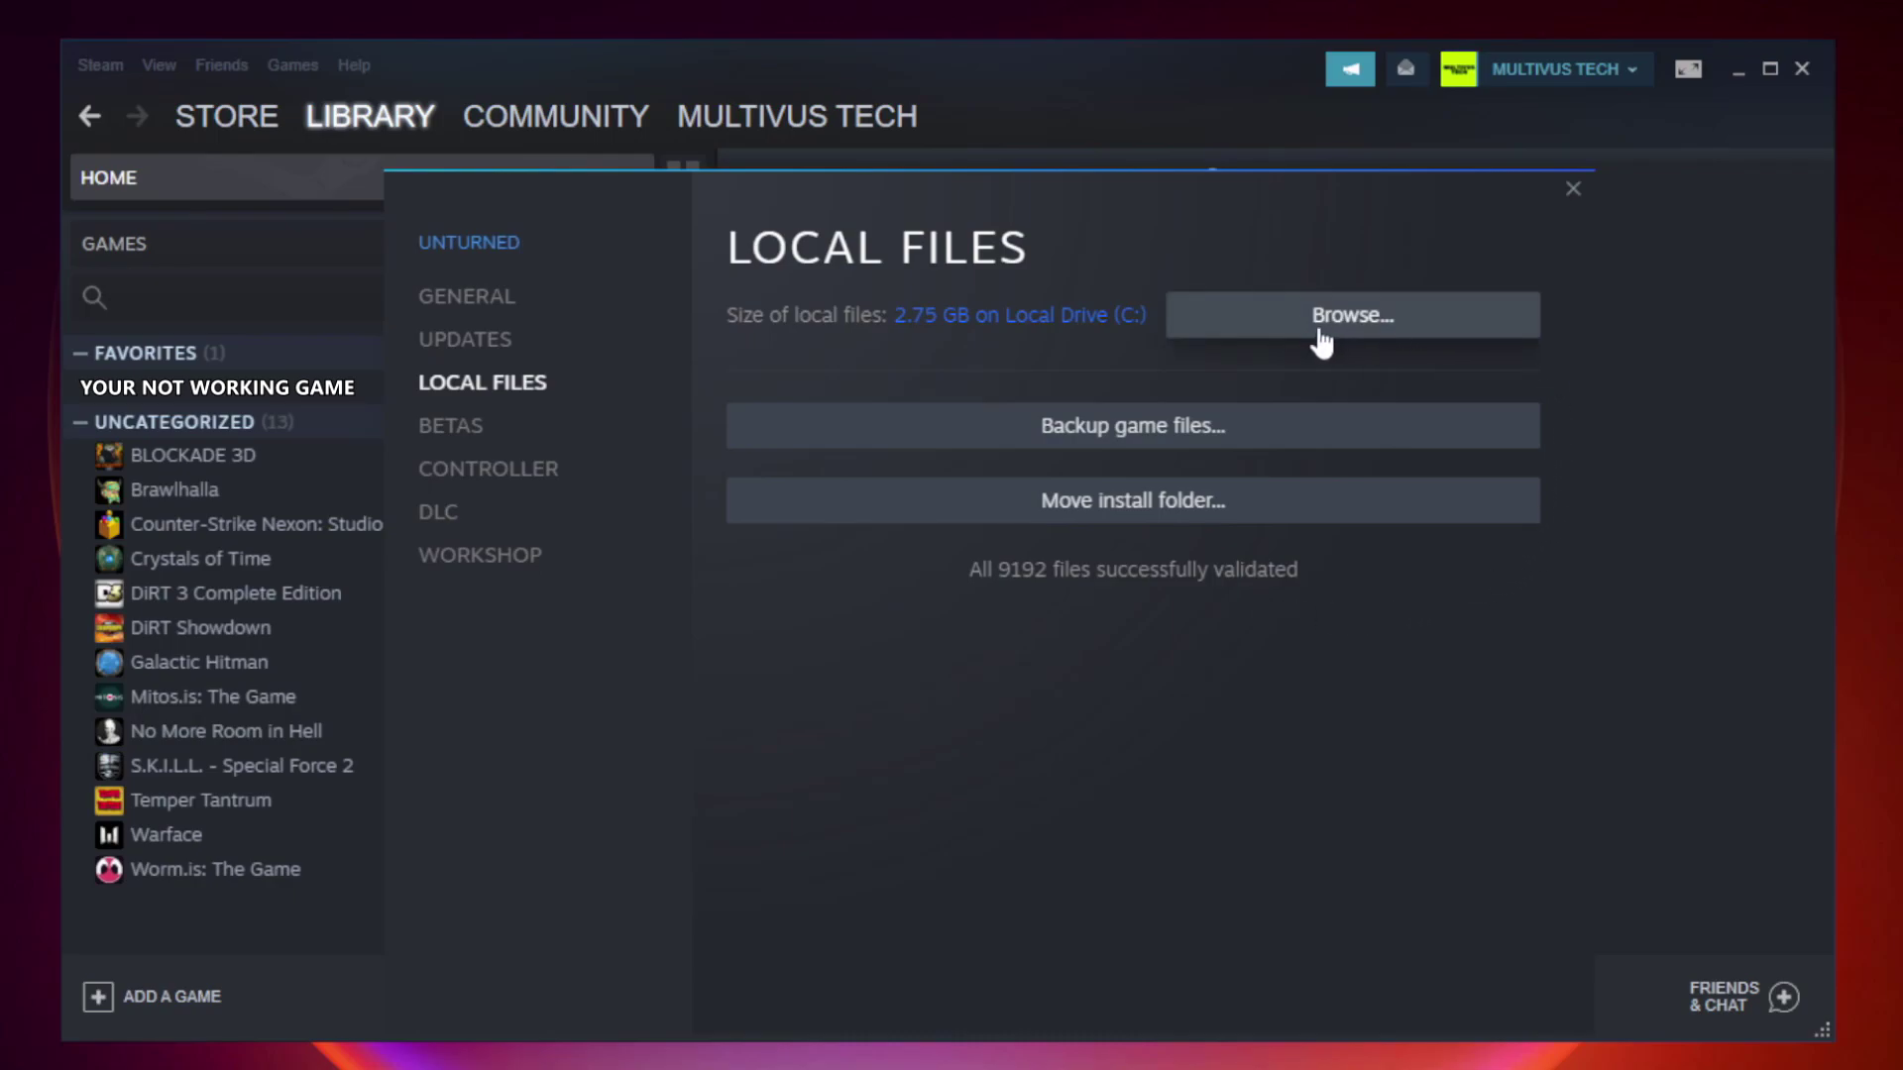
Open the game's install folder and the Properties of its YOUR NOT WORKING GAME shortcut
left_click(1358, 333)
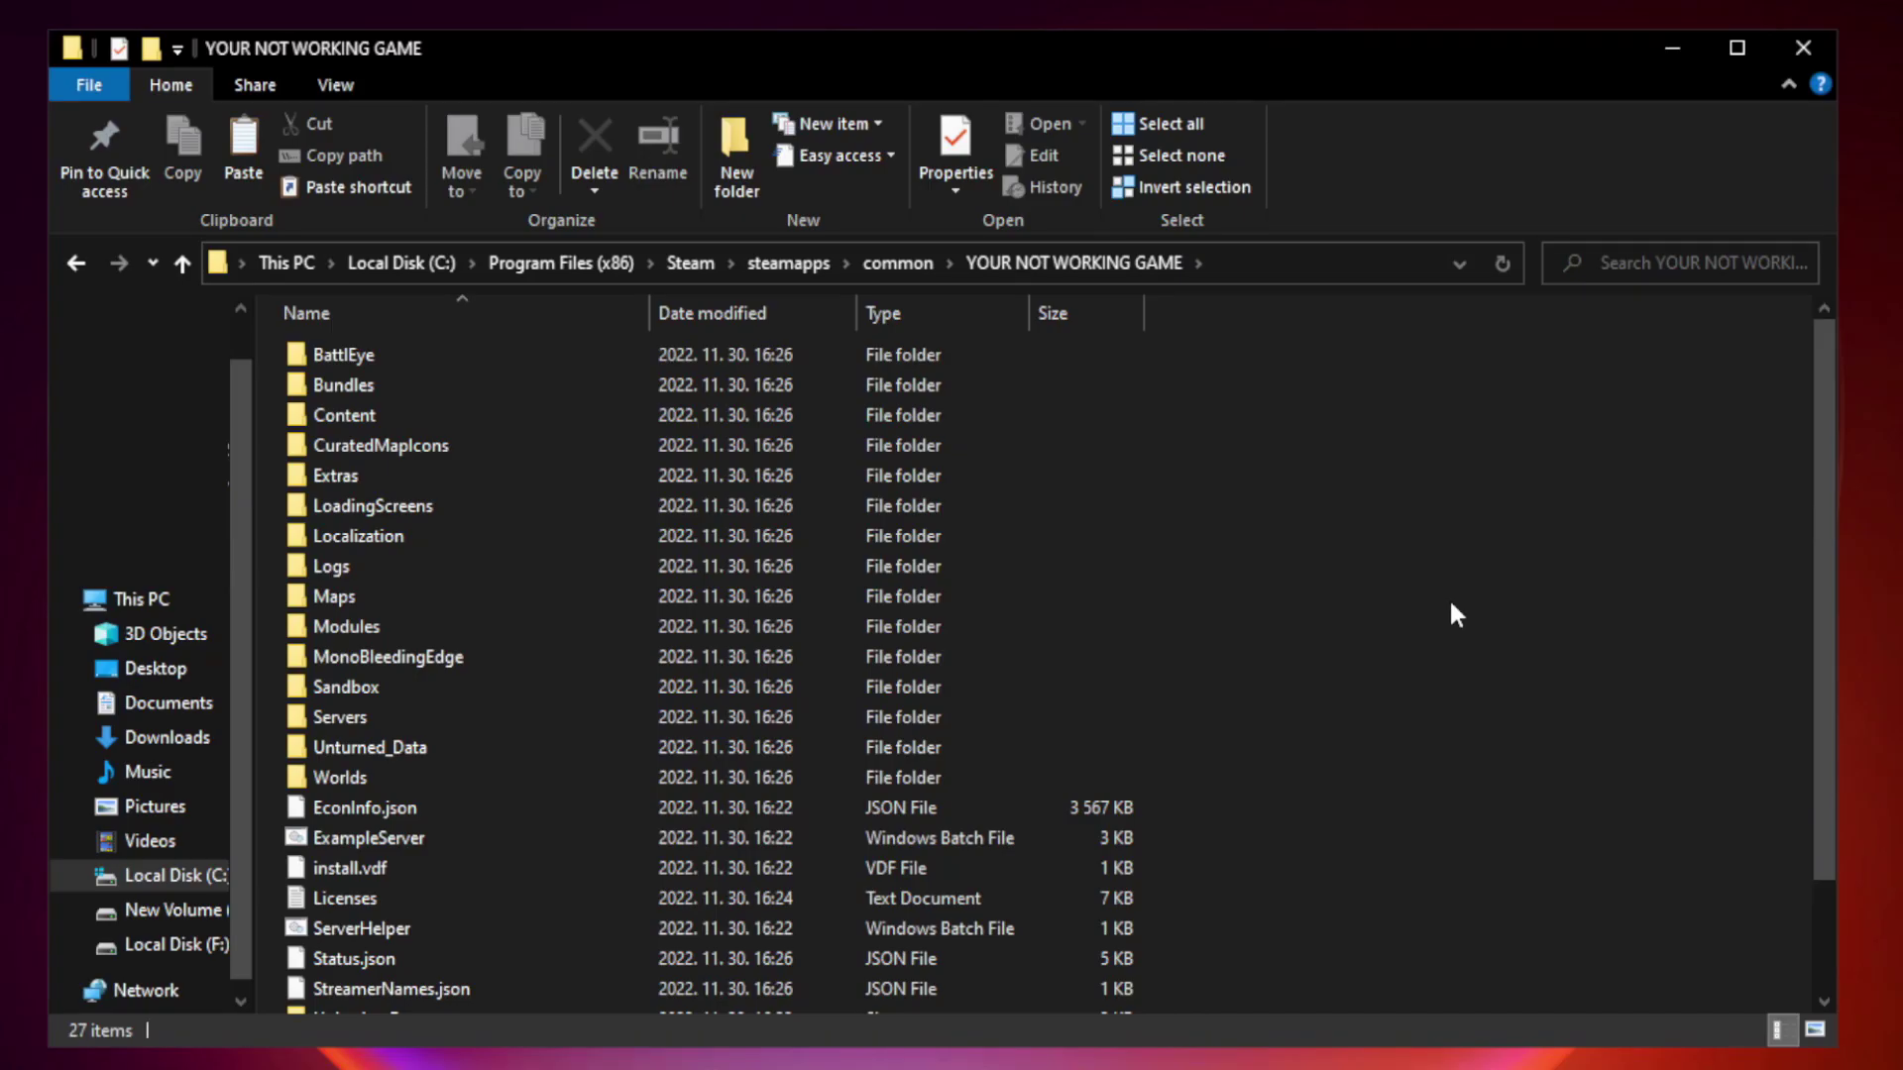
left_click_drag(1825, 519, 1827, 684)
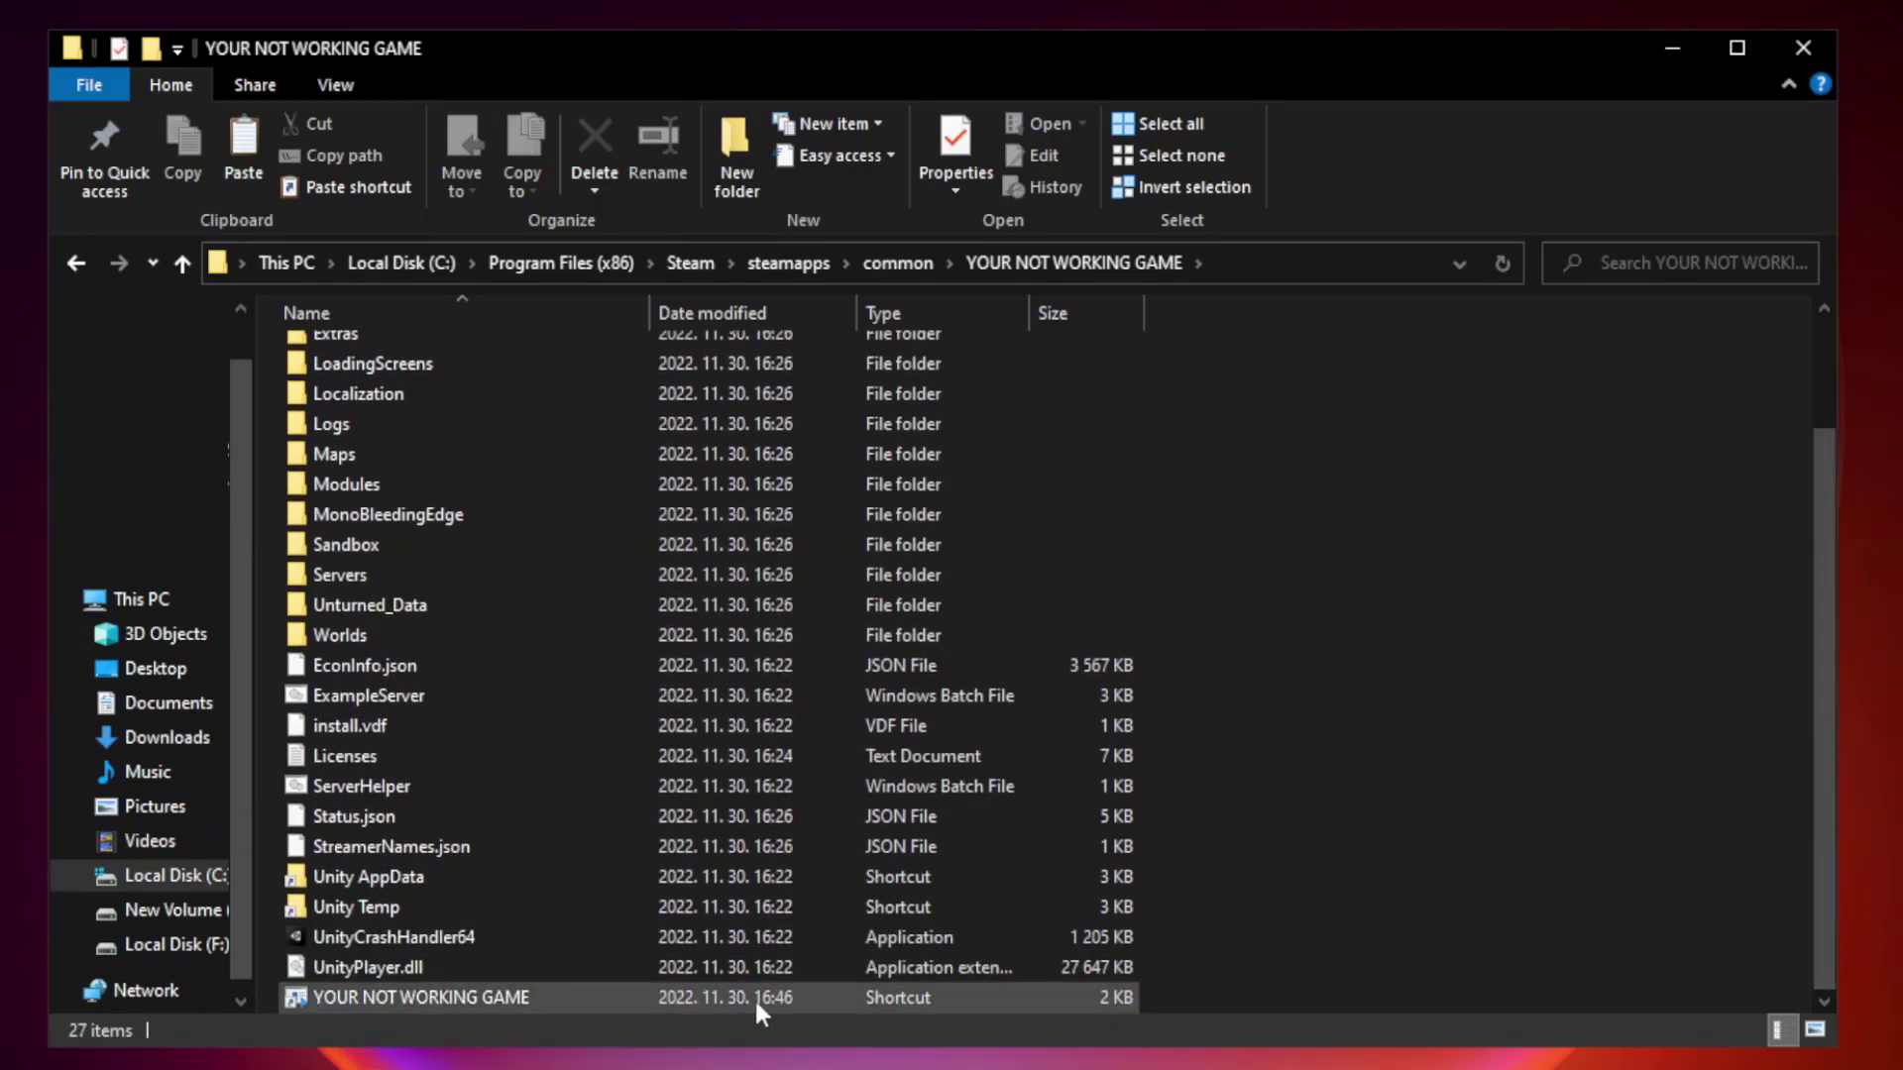
left_click(656, 999)
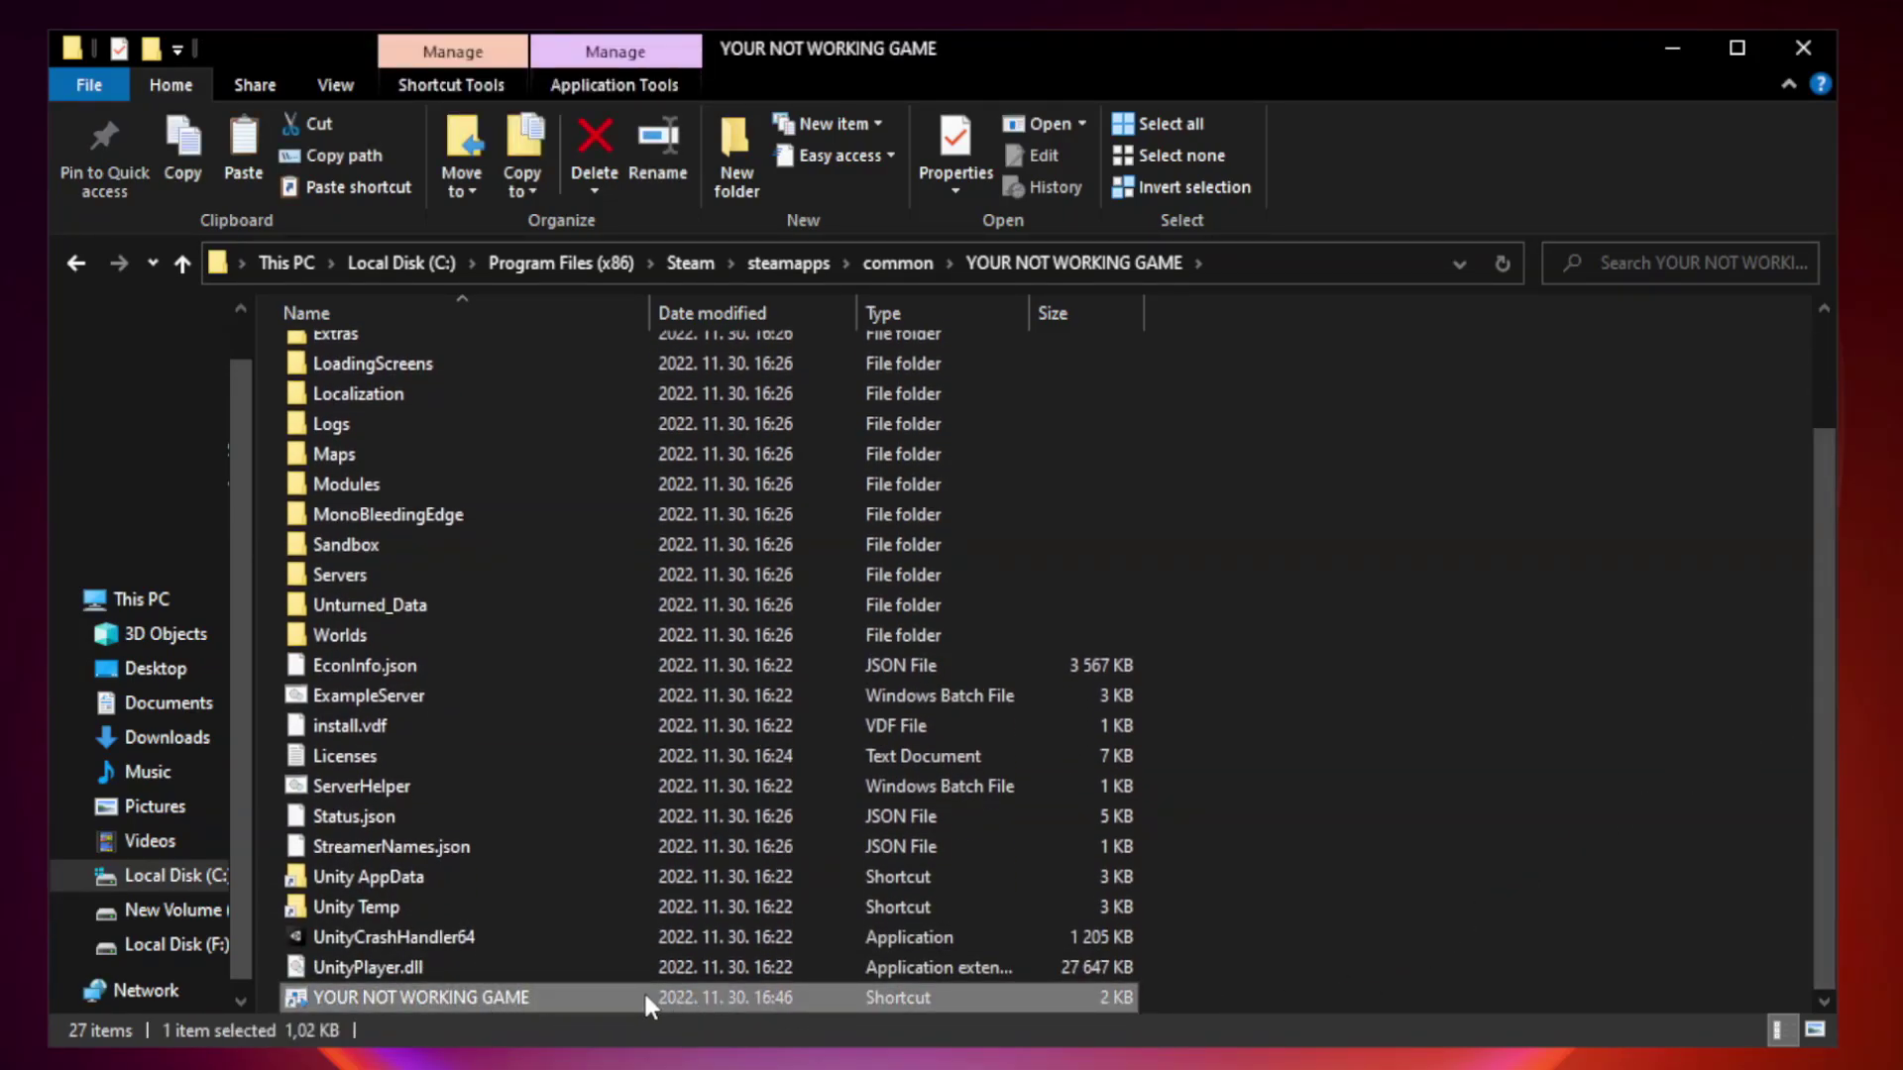
right_click(646, 998)
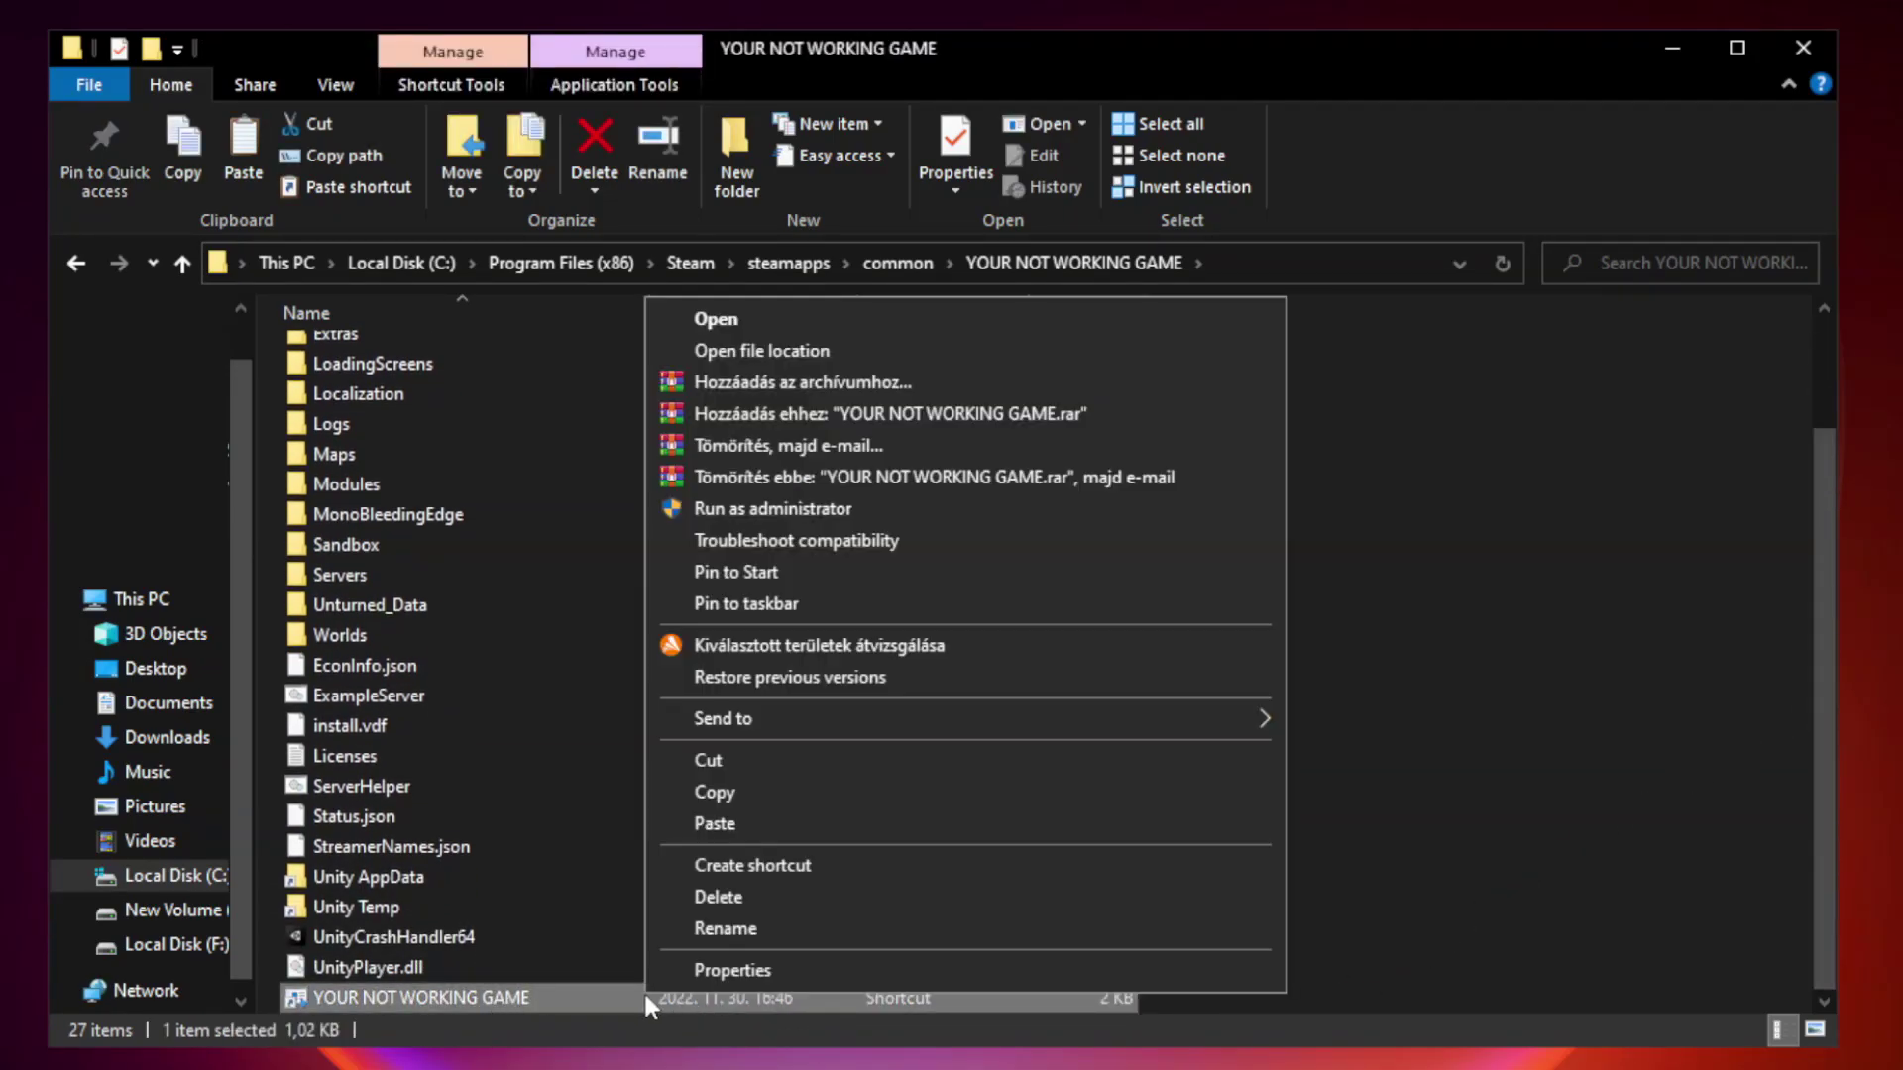
left_click(959, 973)
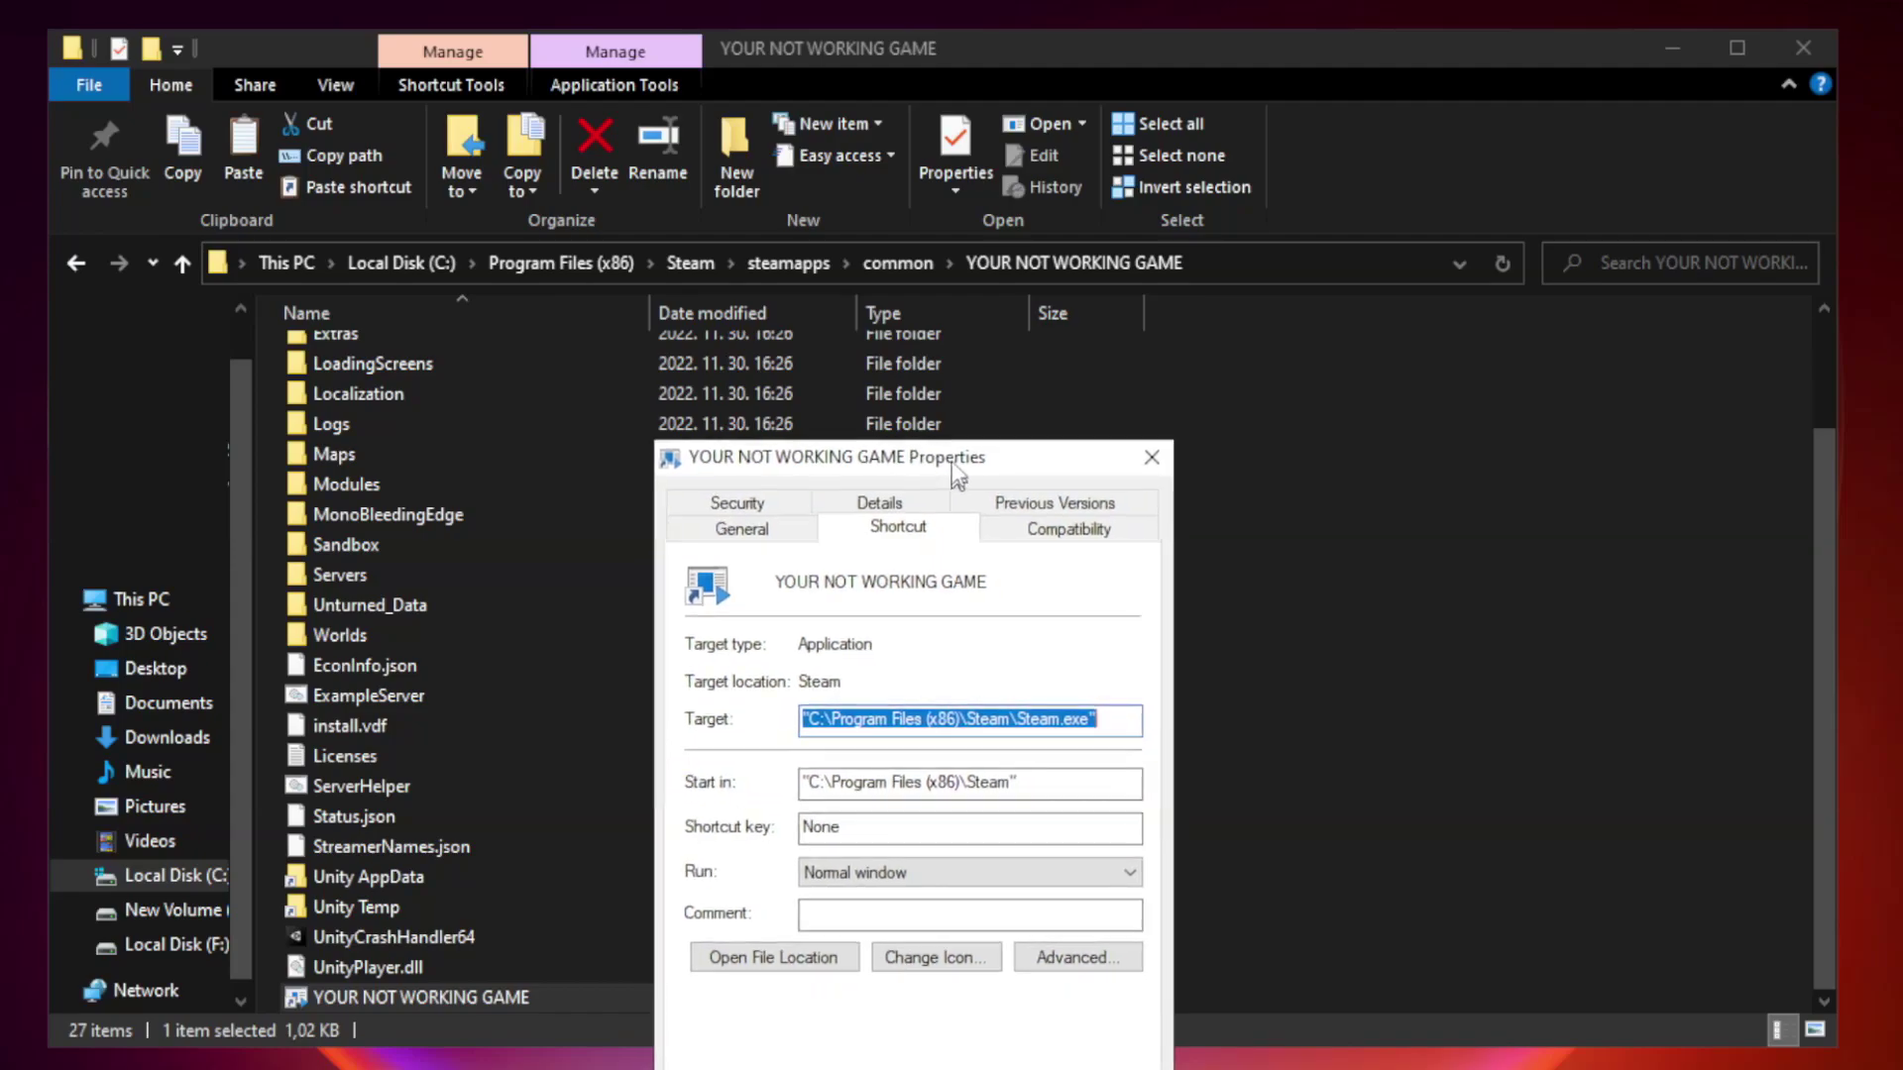
Give the shortcut Windows 8 compatibility mode, run as administrator, no fullscreen optimizations, and apply
left_click_drag(946, 524, 944, 215)
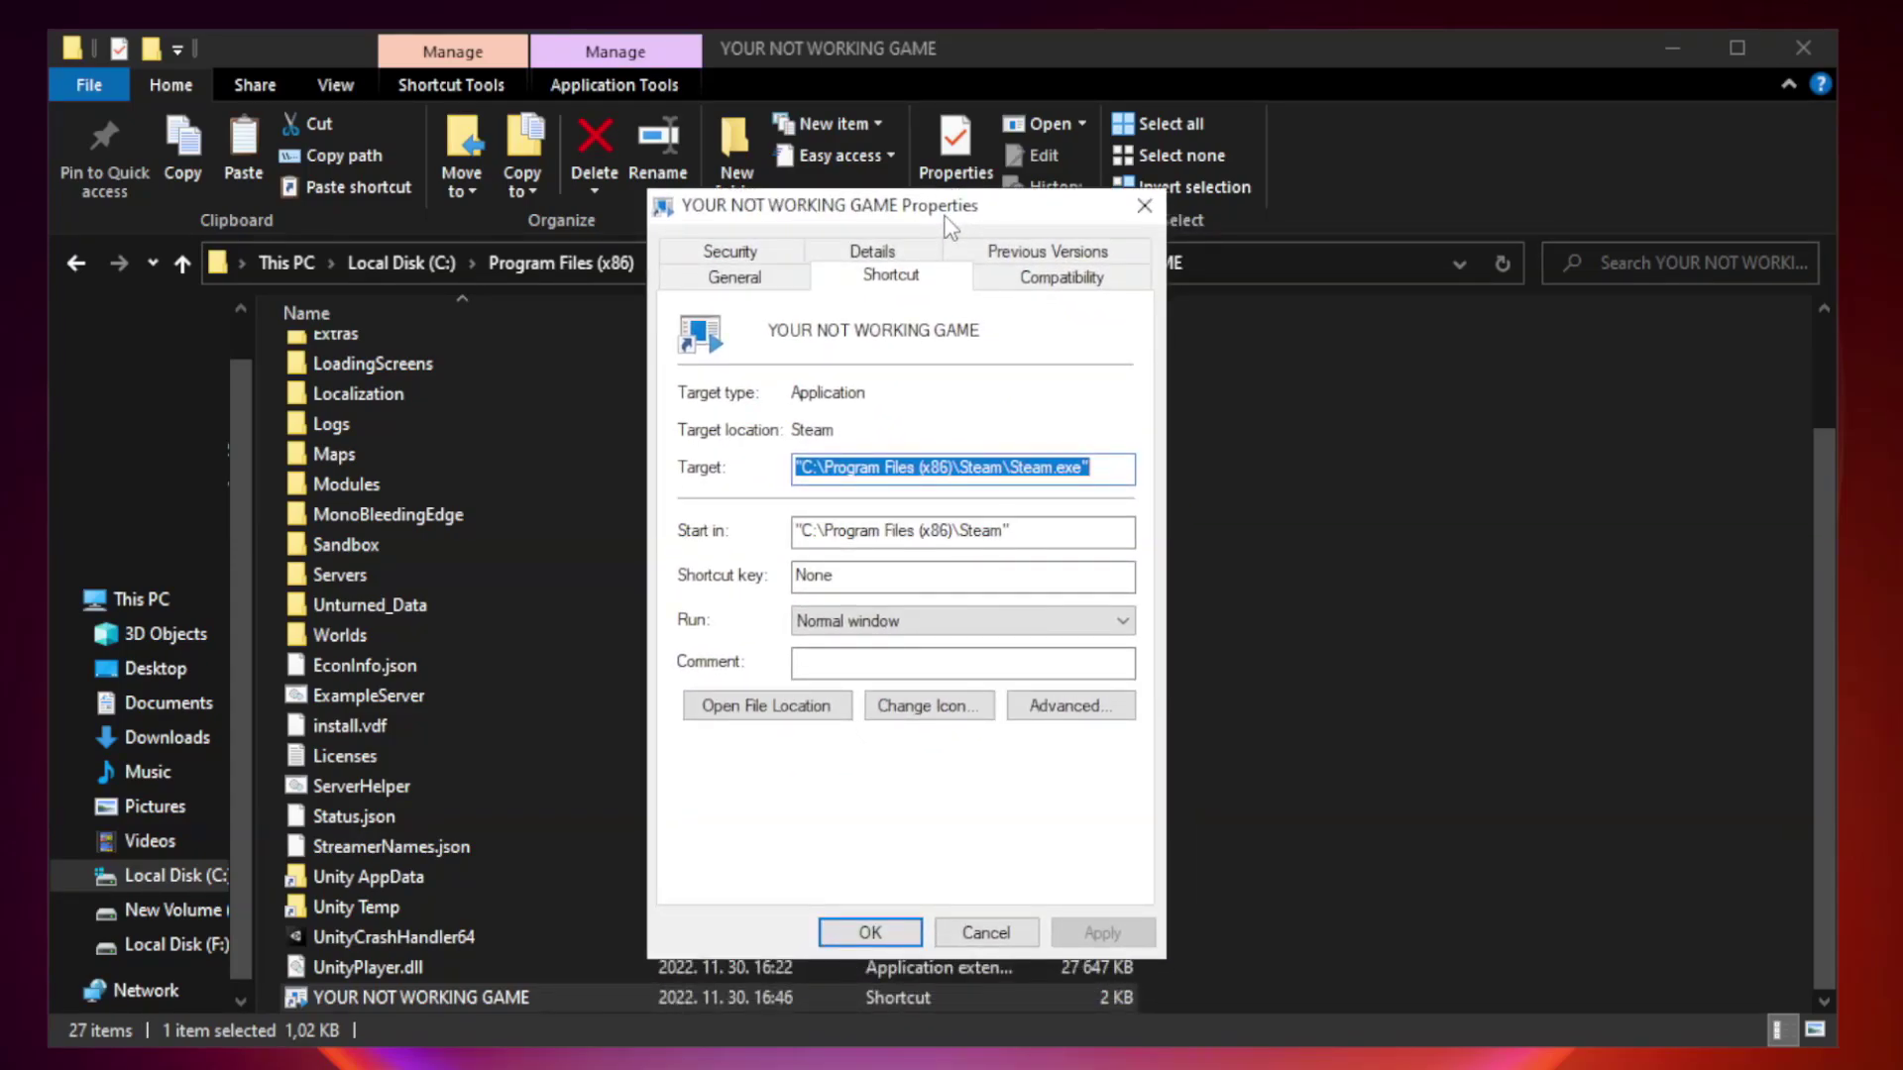
left_click(1057, 284)
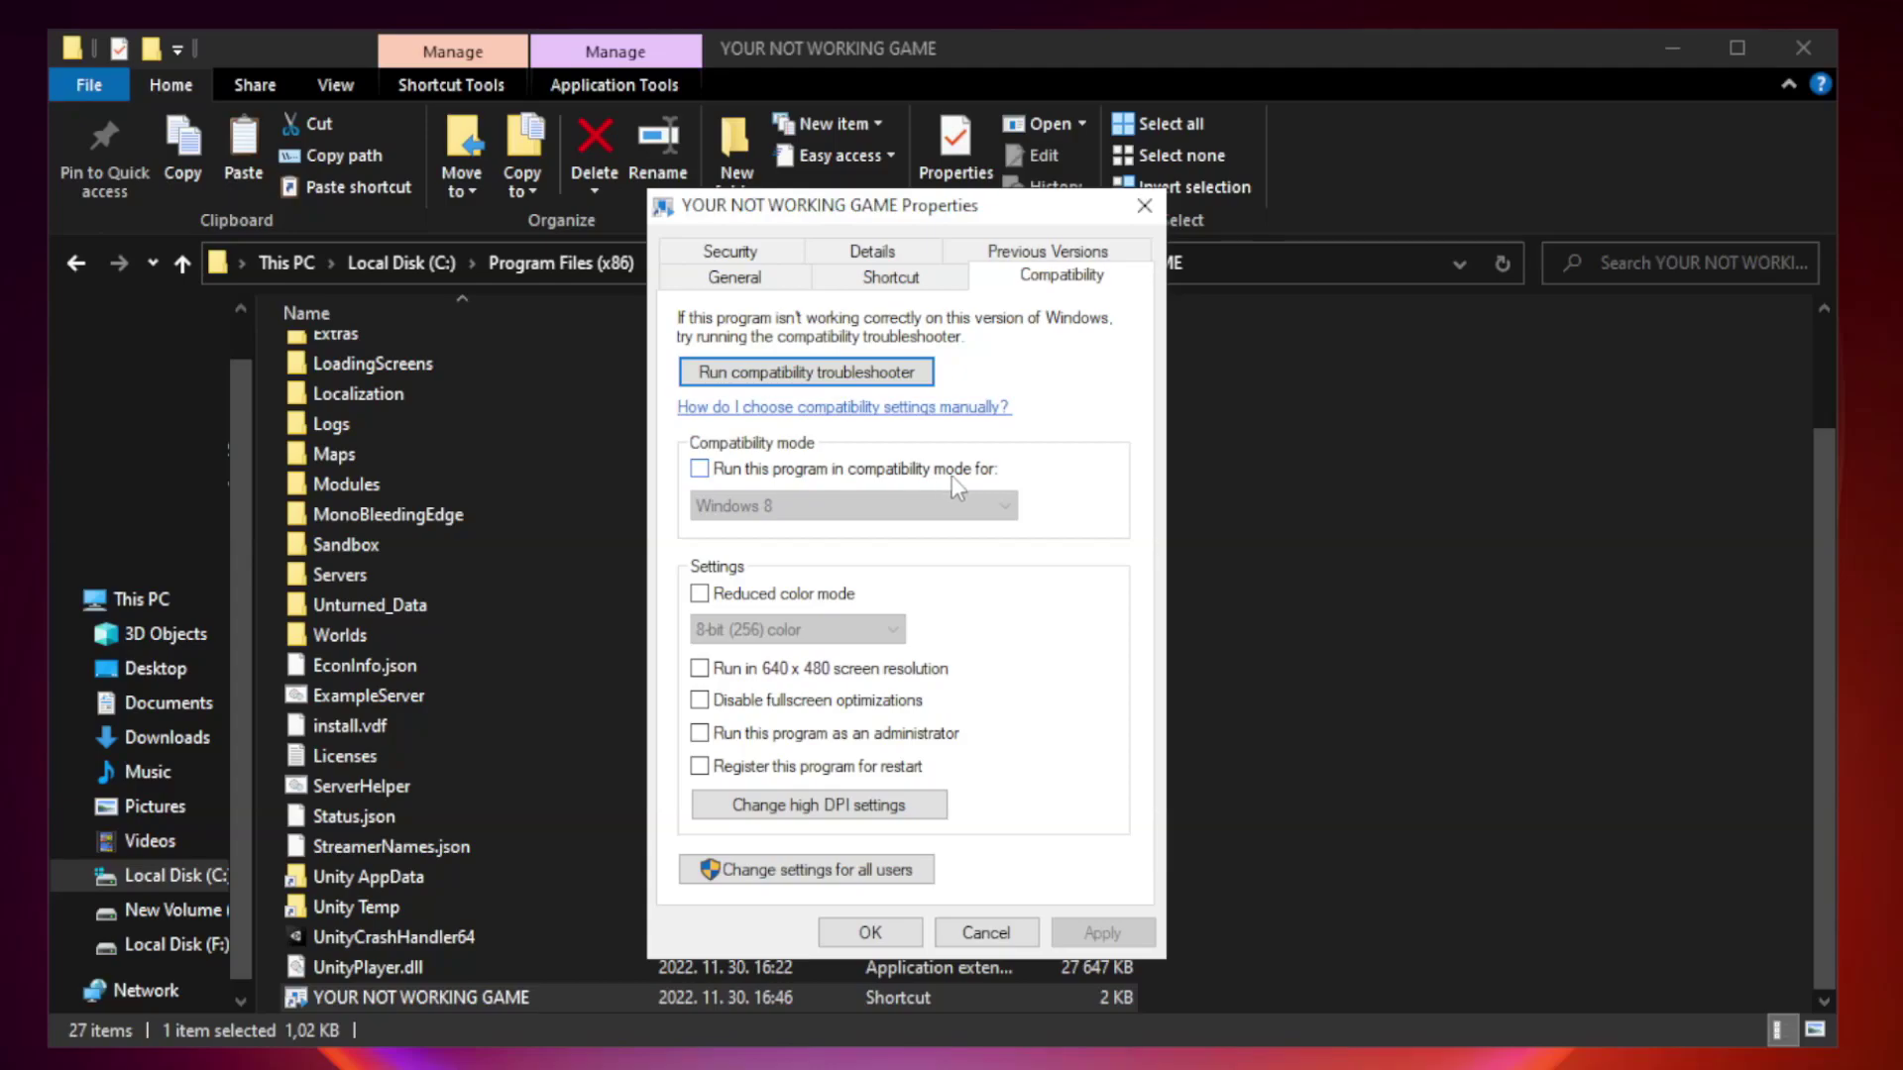
left_click(756, 473)
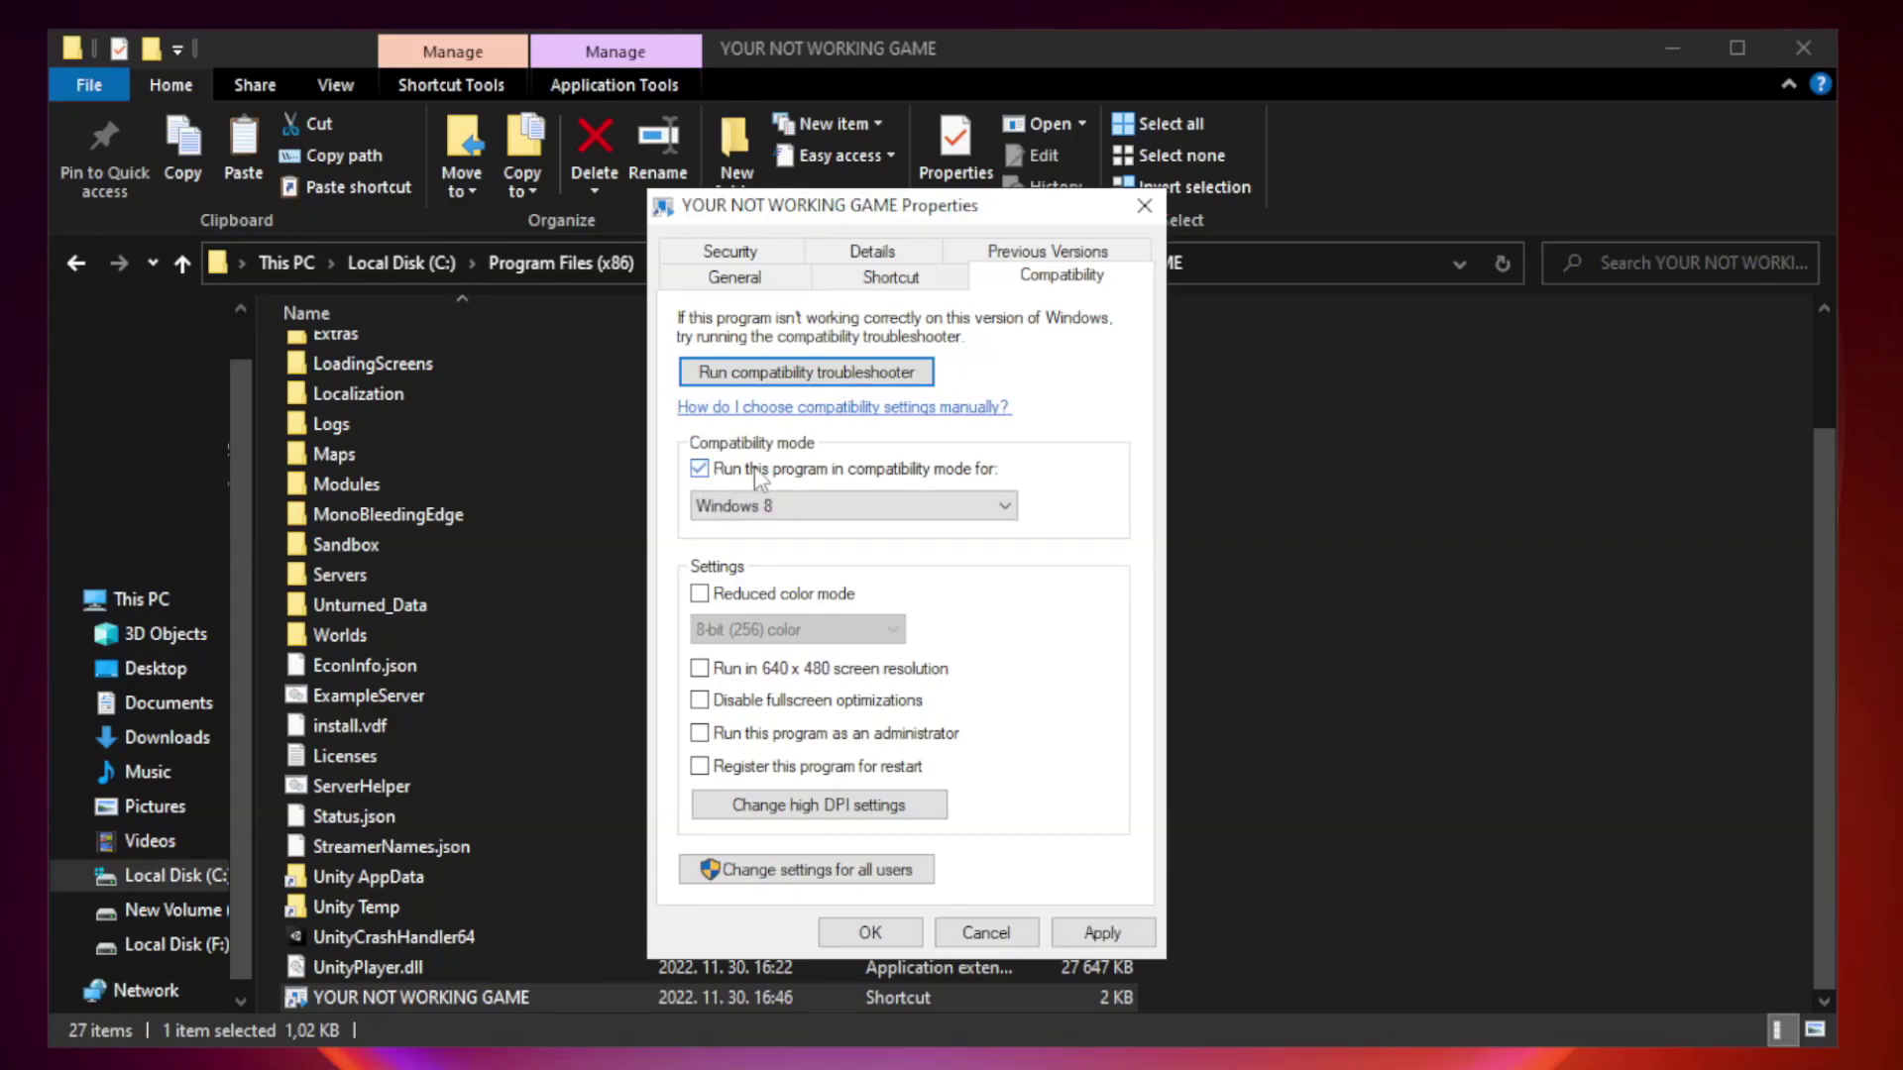
left_click(812, 503)
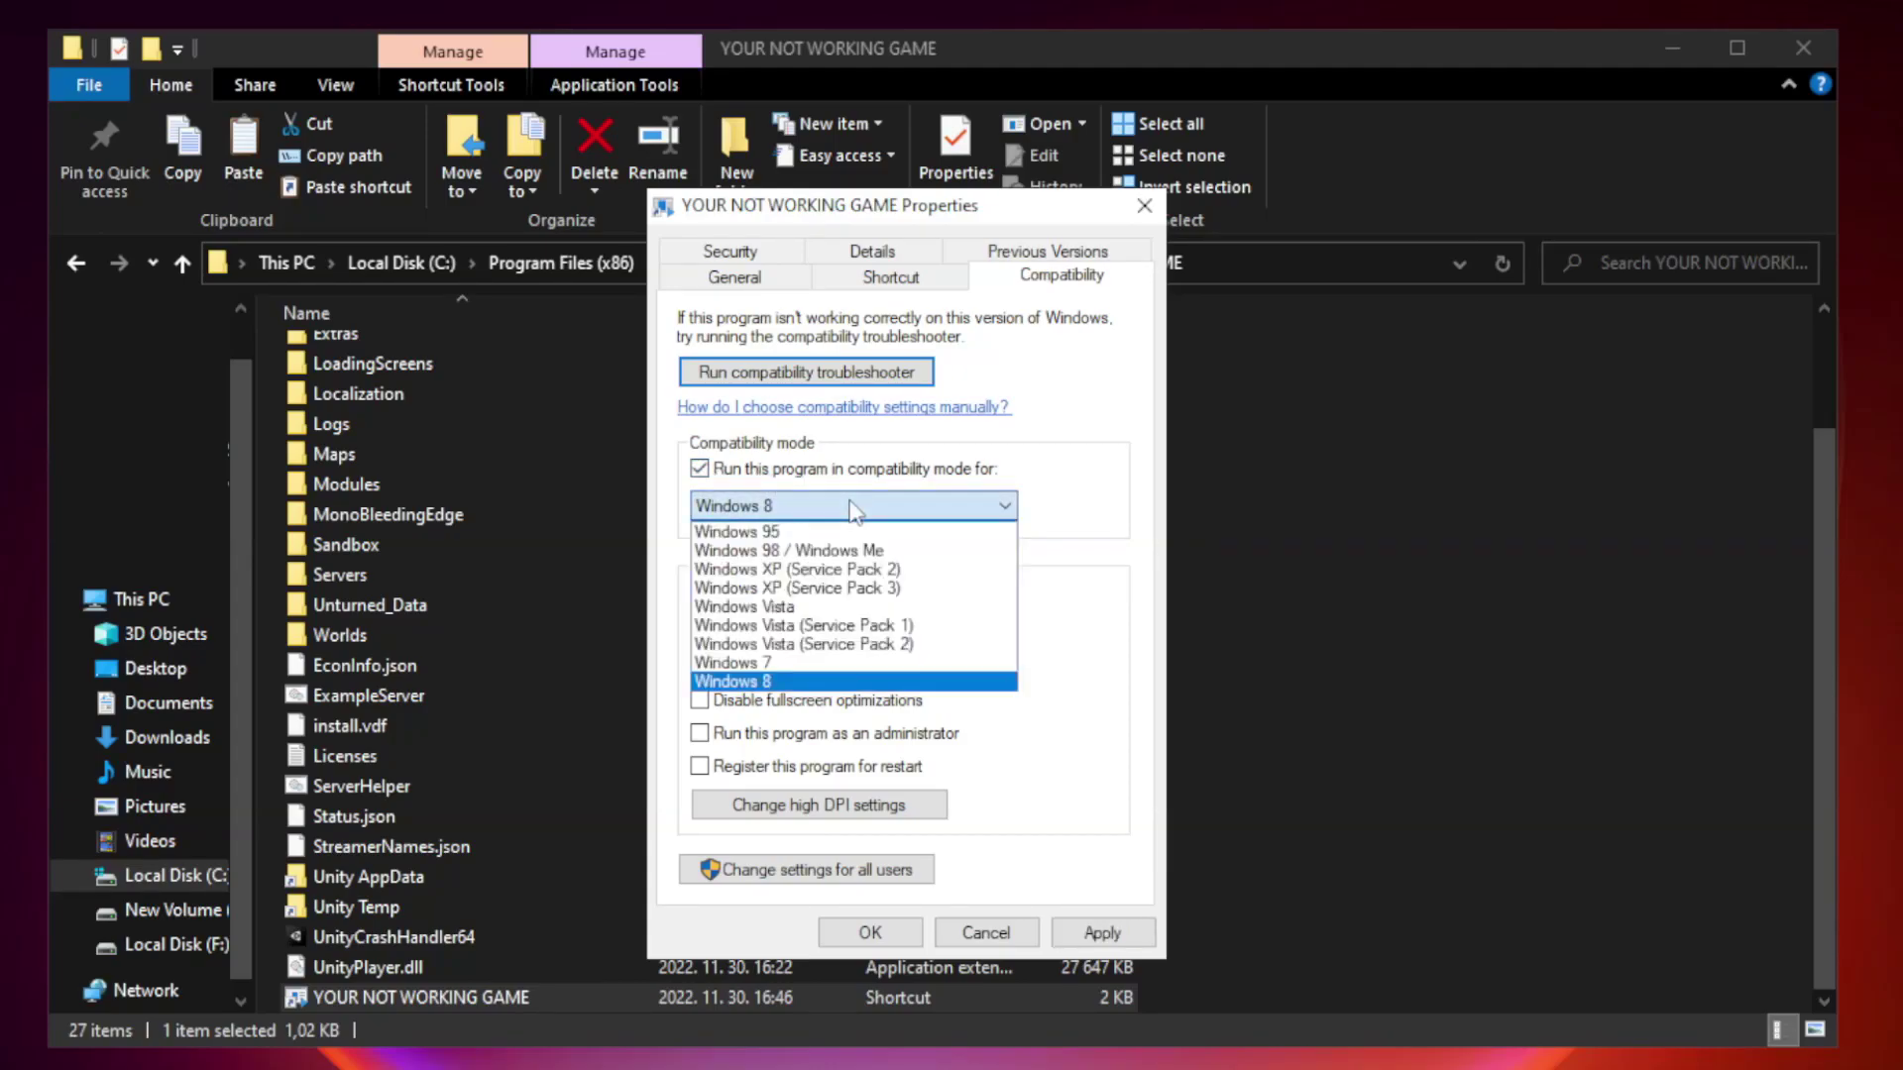
left_click(805, 681)
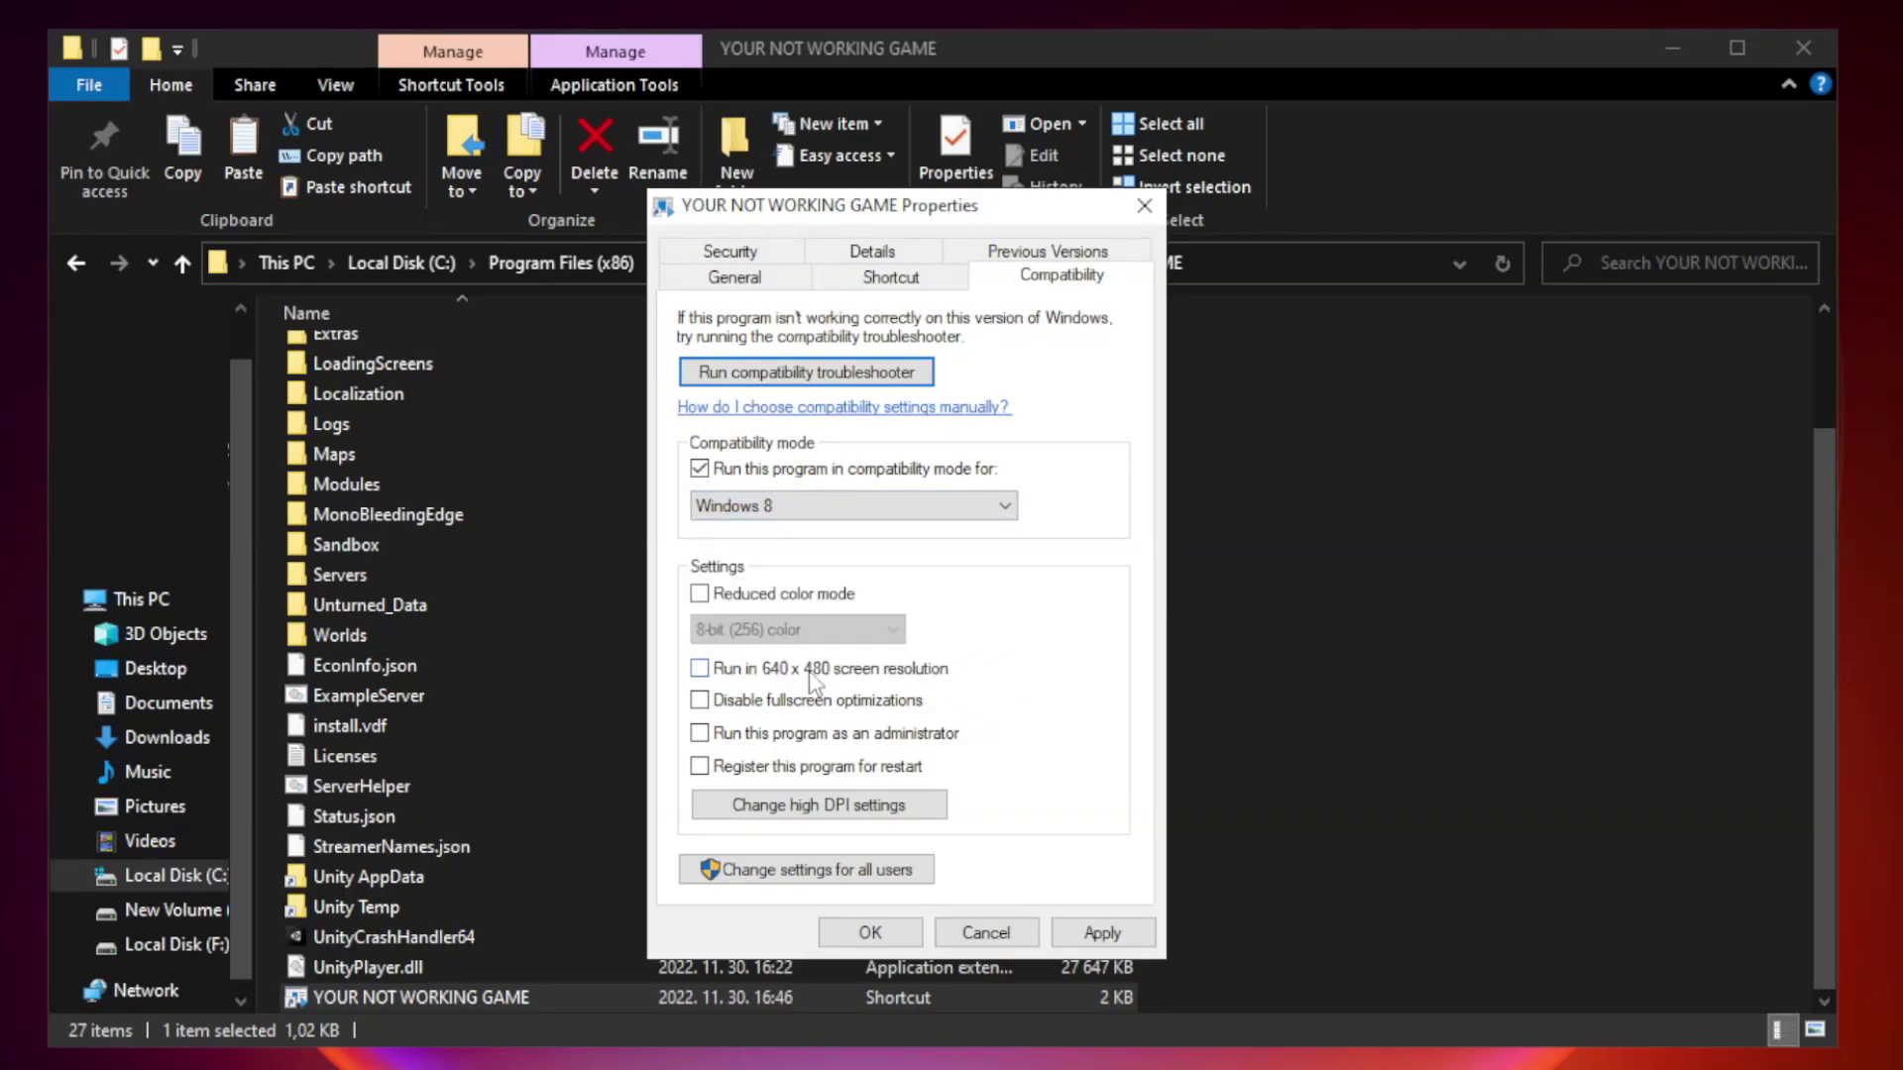
left_click(746, 705)
left_click(1095, 936)
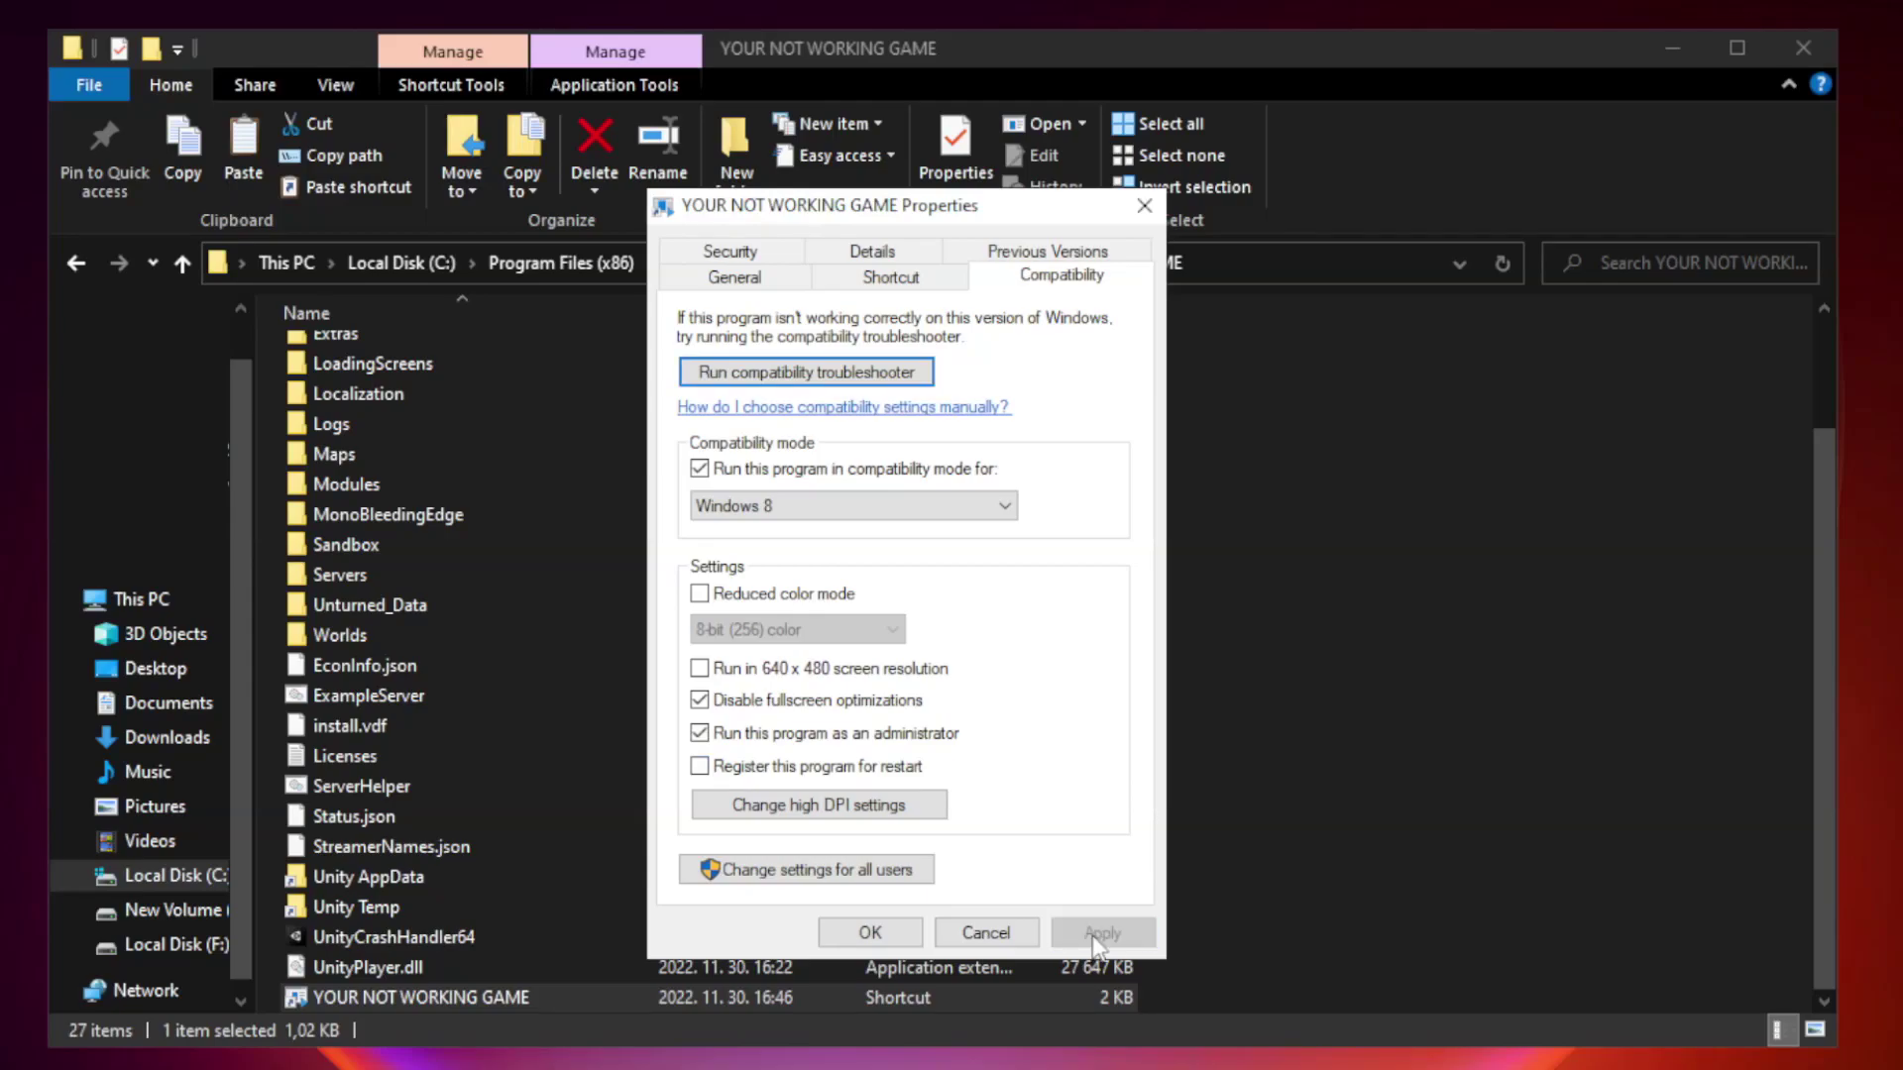
left_click(868, 933)
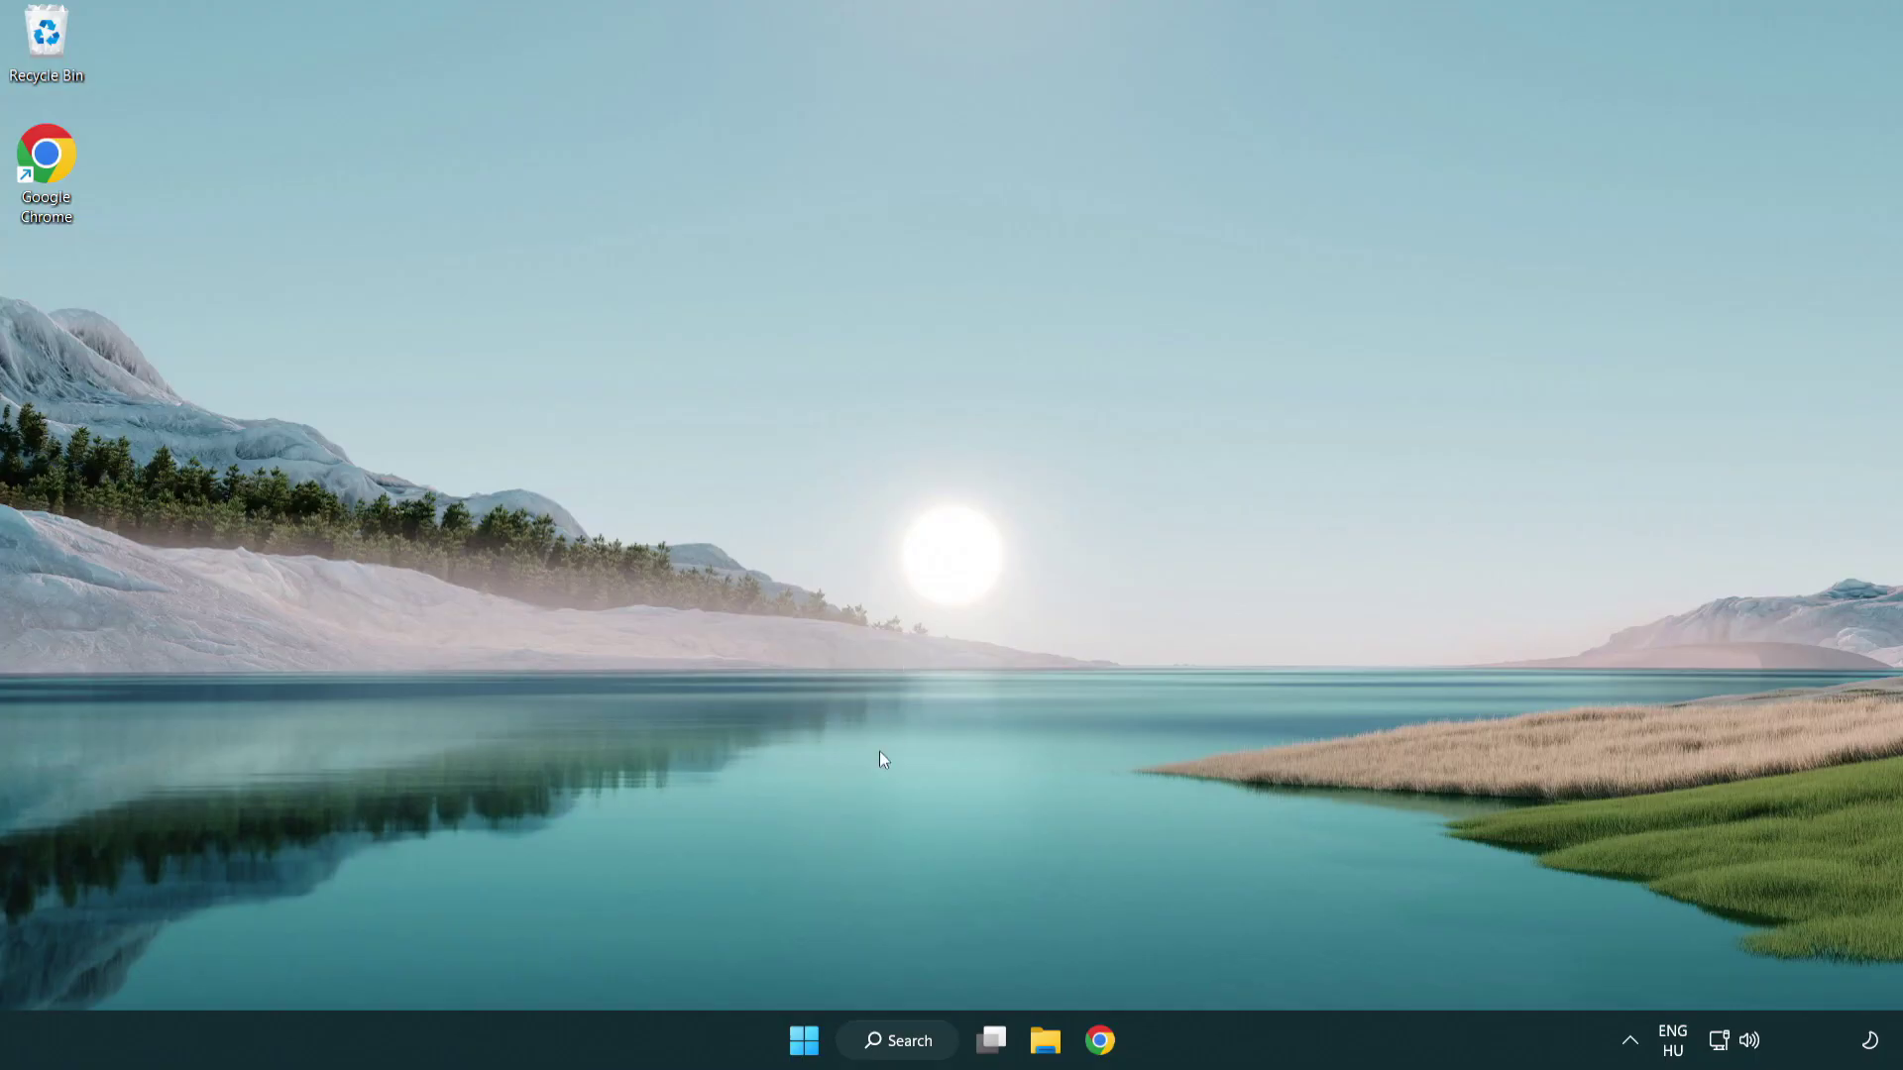
Bring up the Start button's Win+X menu listing Task Manager, Settings, Run and other tools
right_click(804, 1048)
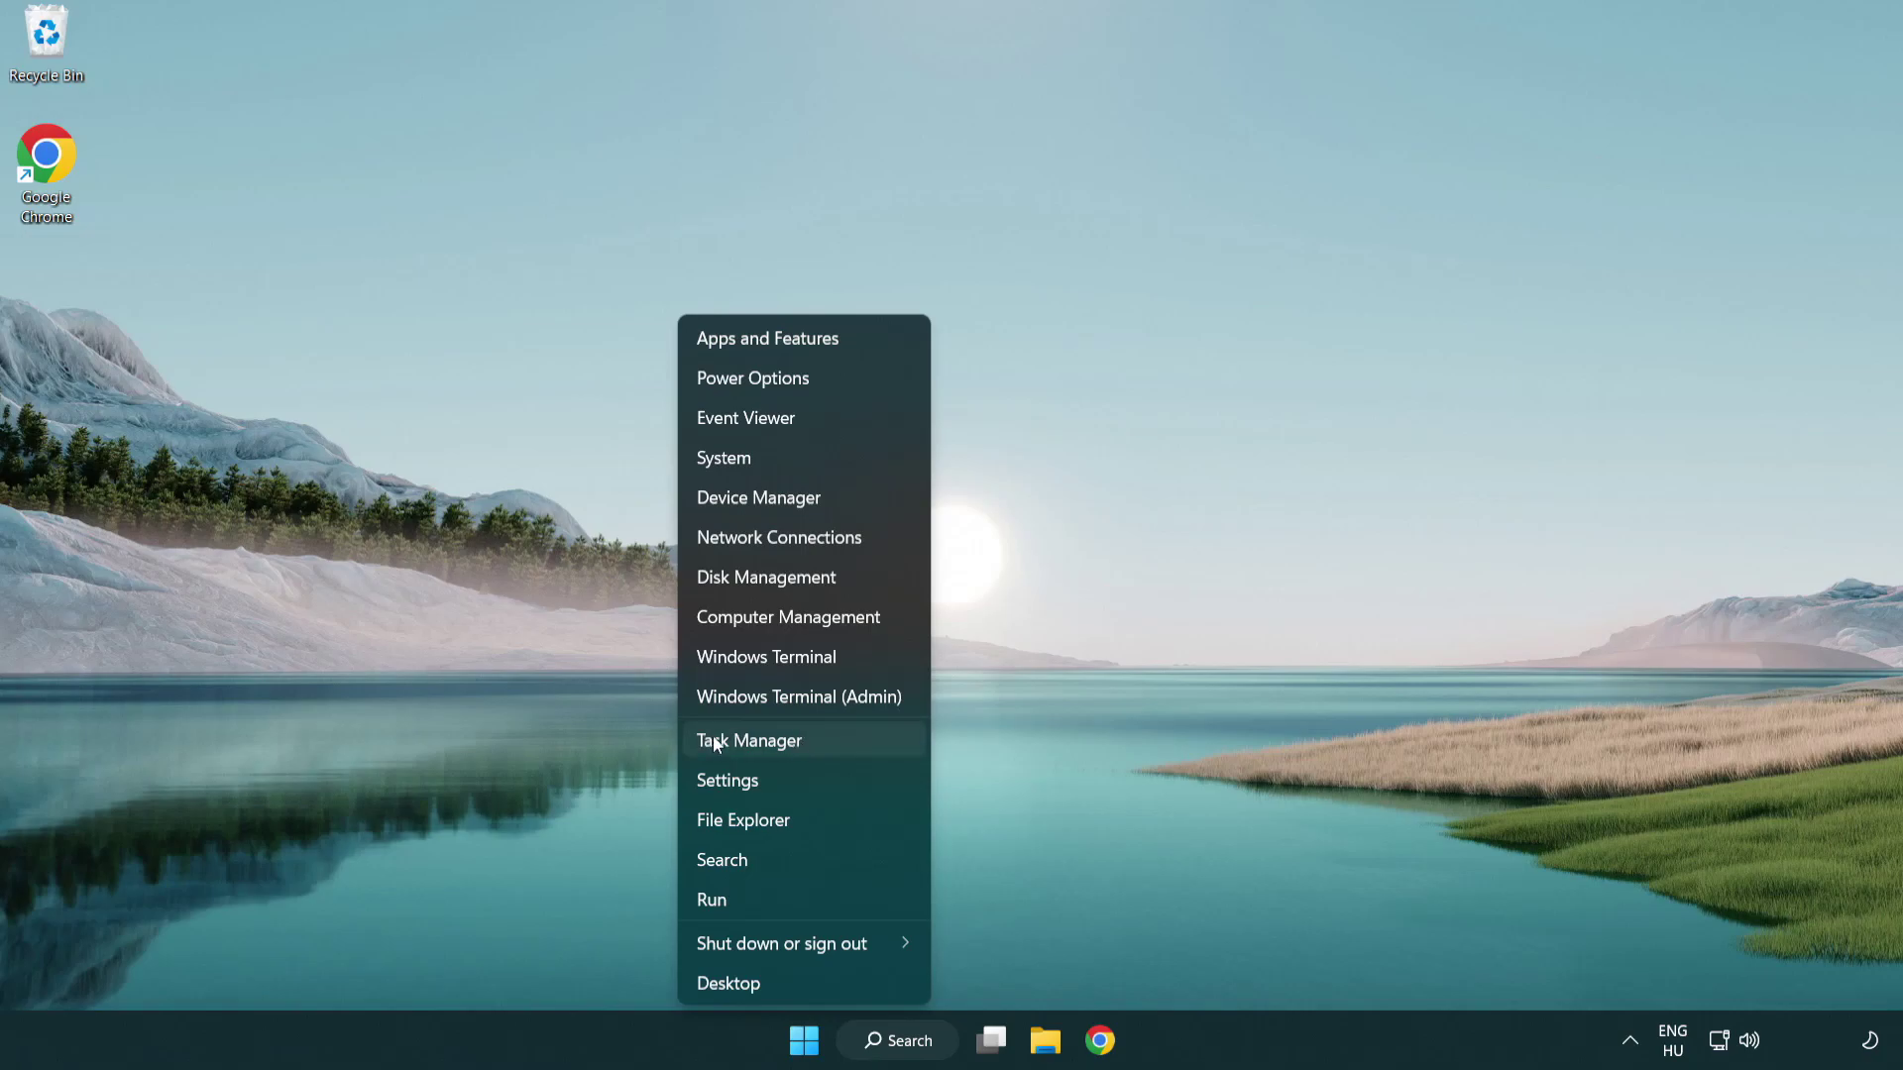
In Task Manager's Startup apps, disable Terminal, Phone Link, Cortana and Windows Security notifications
left_click(841, 750)
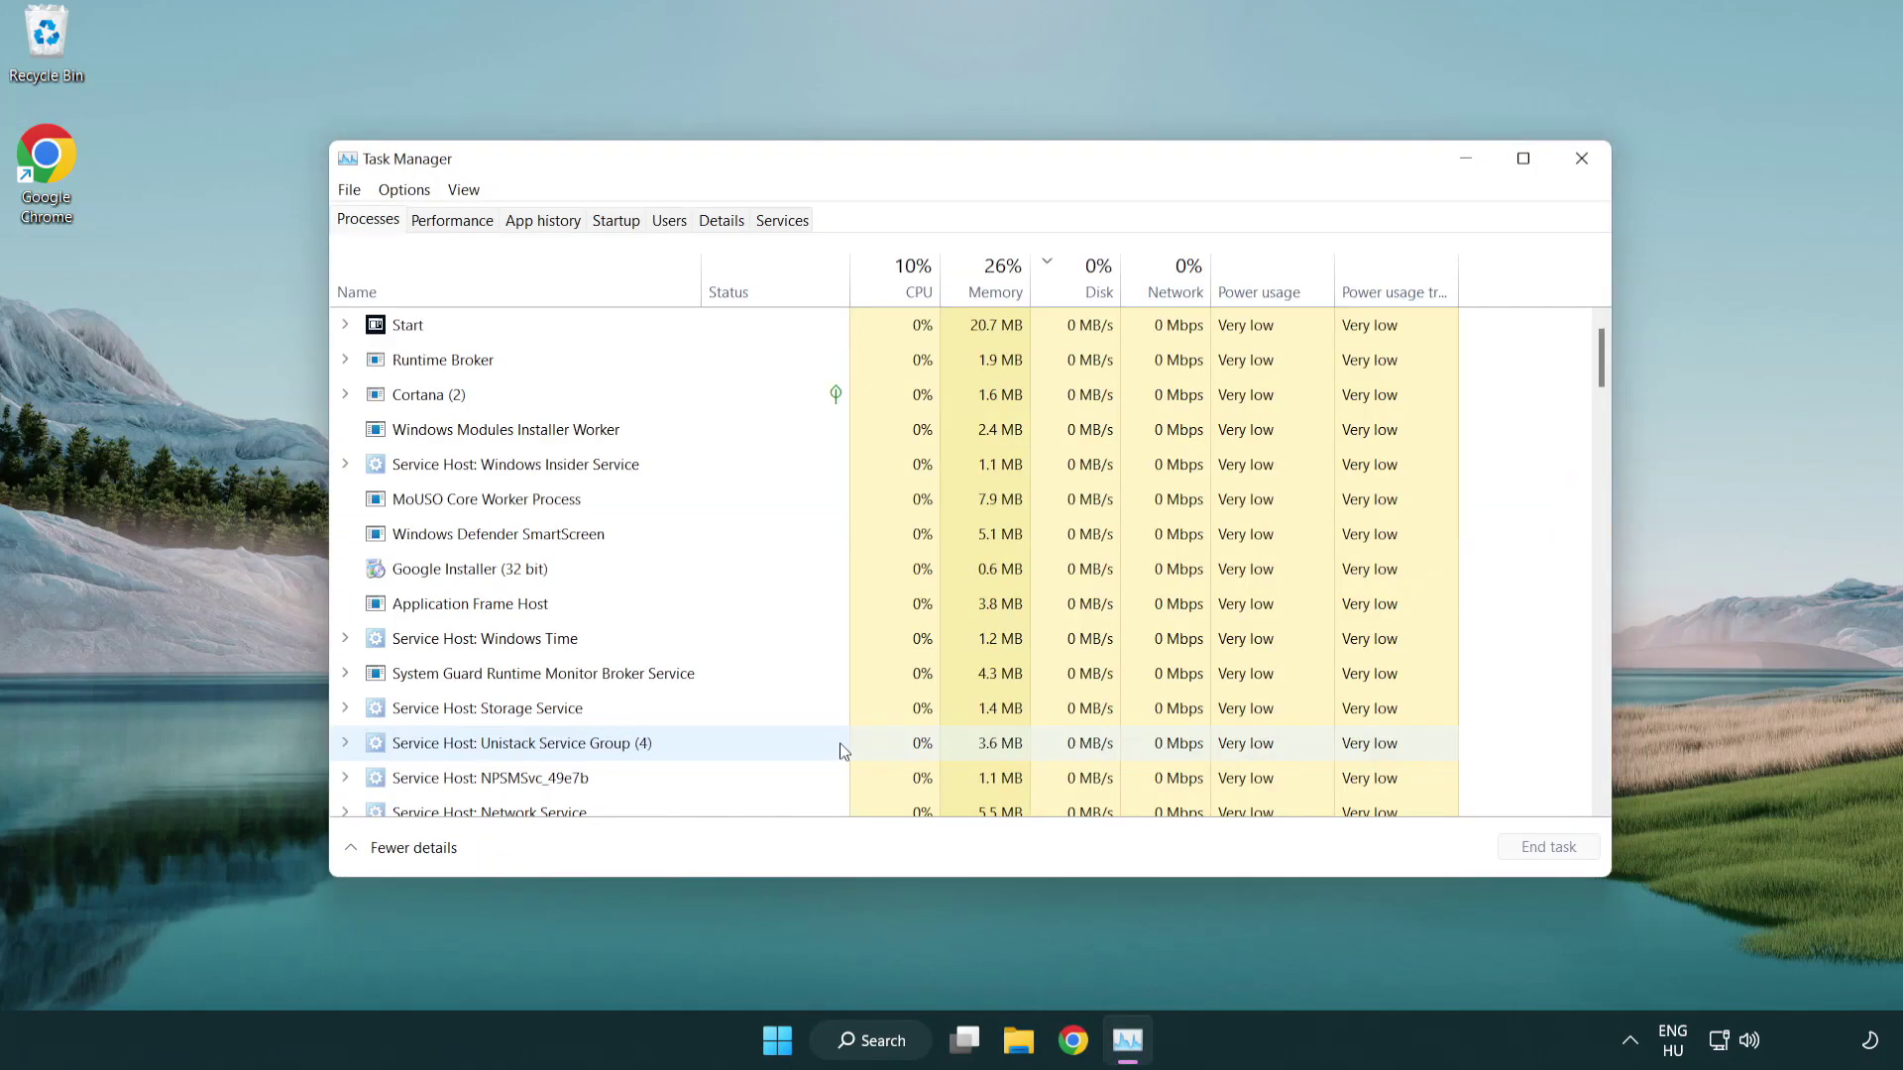
left_click(623, 230)
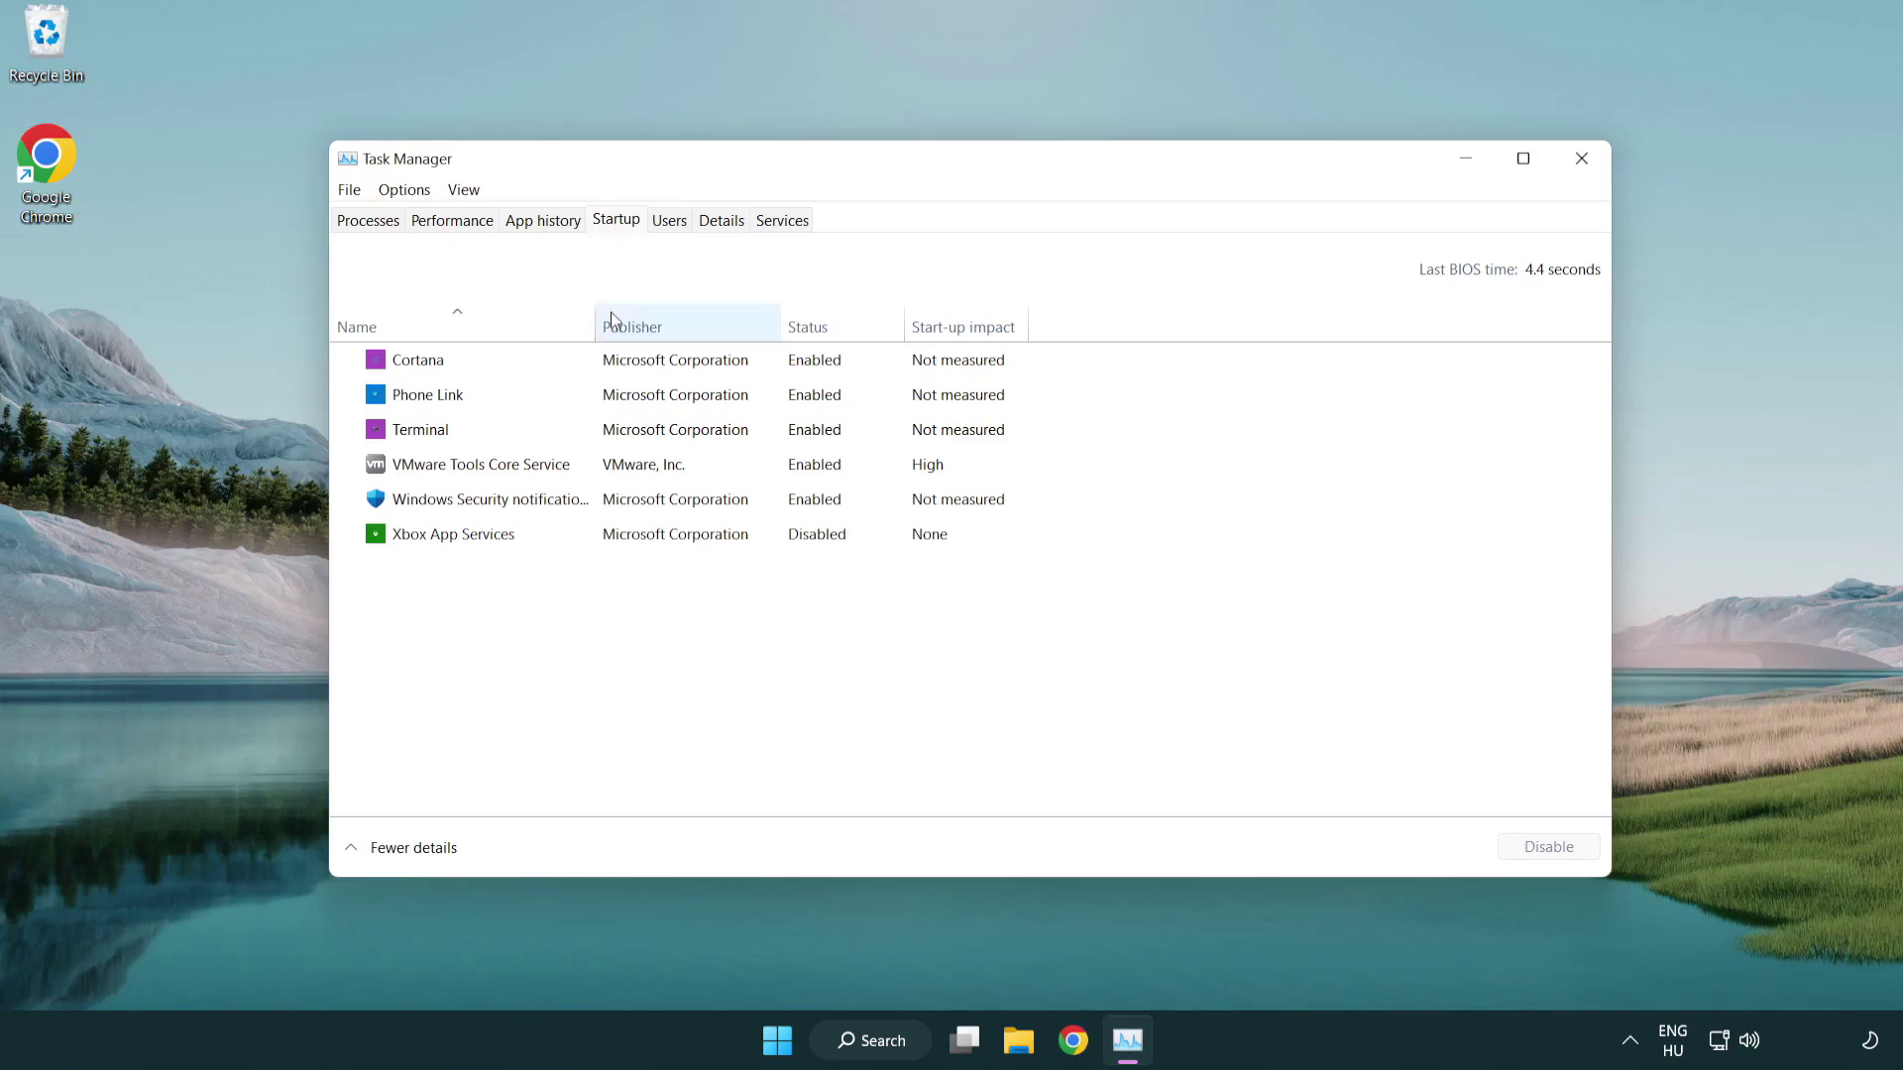
left_click(623, 434)
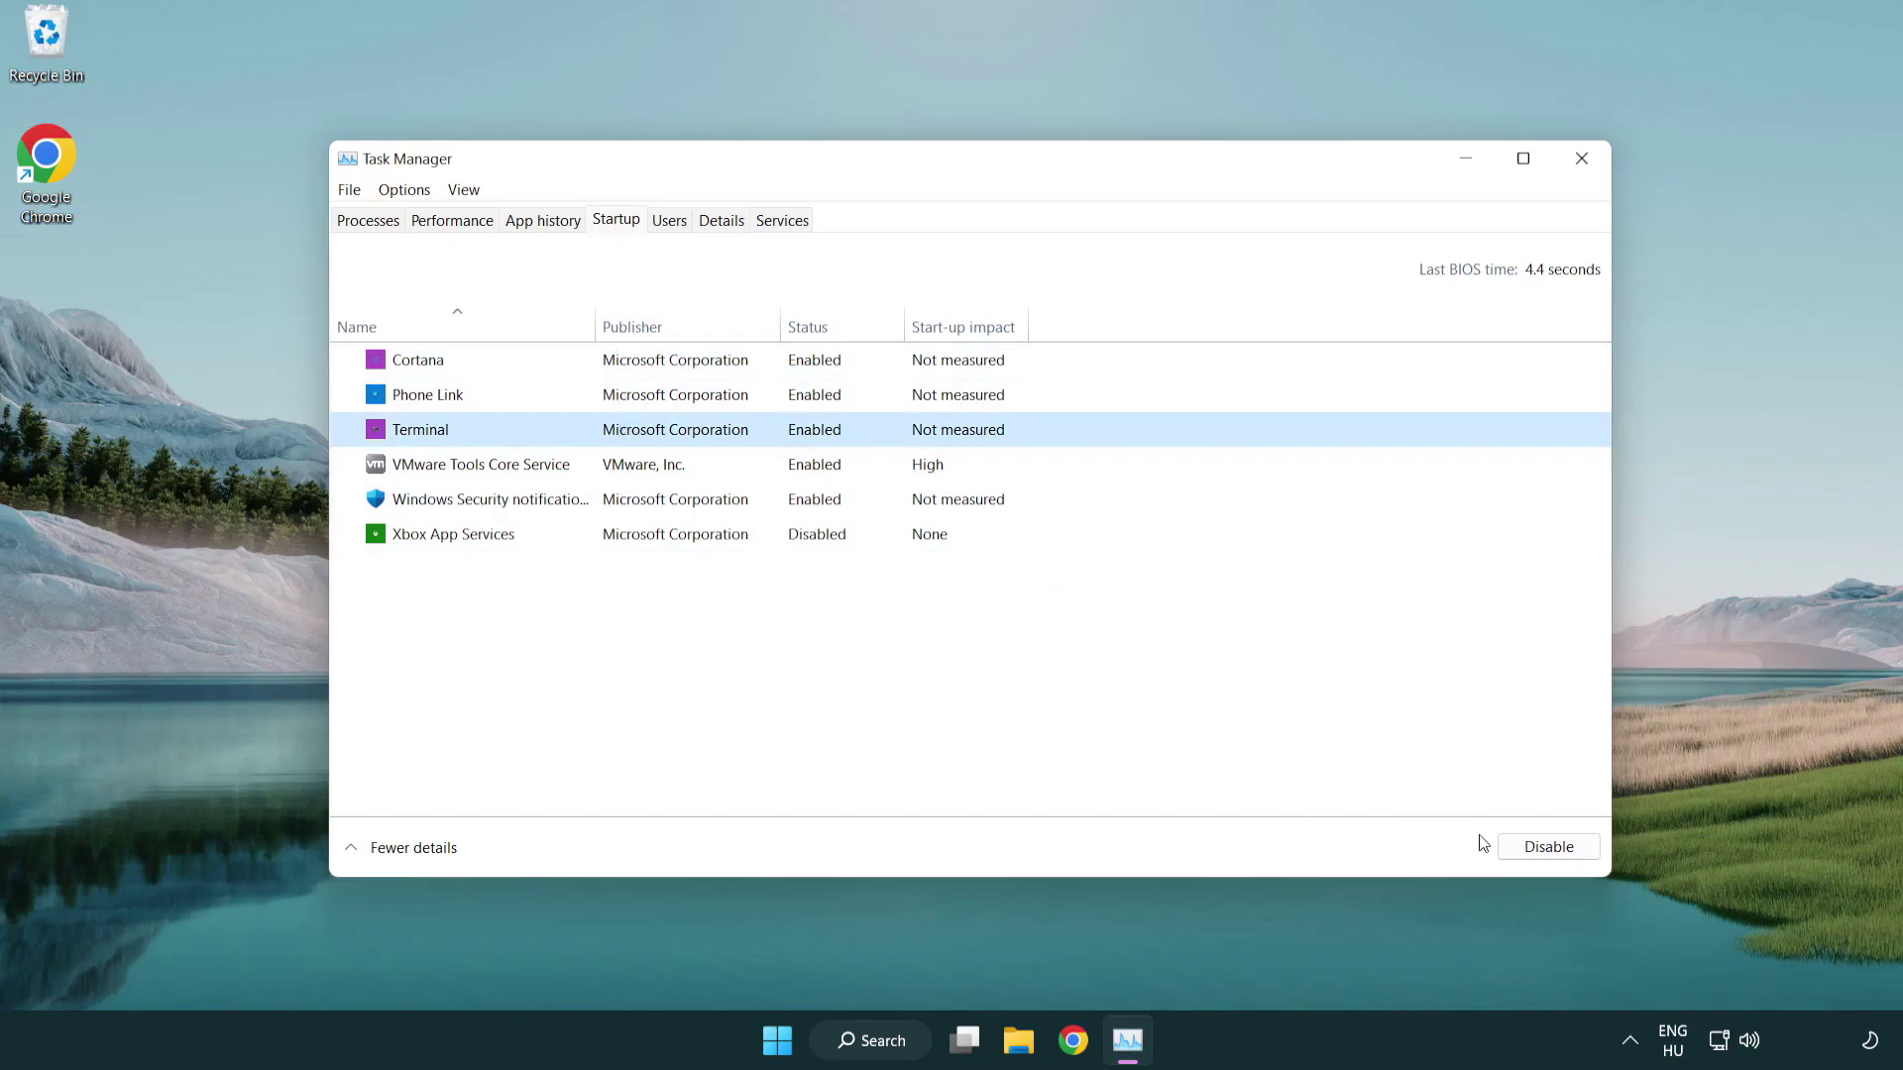
left_click(1541, 847)
left_click(793, 397)
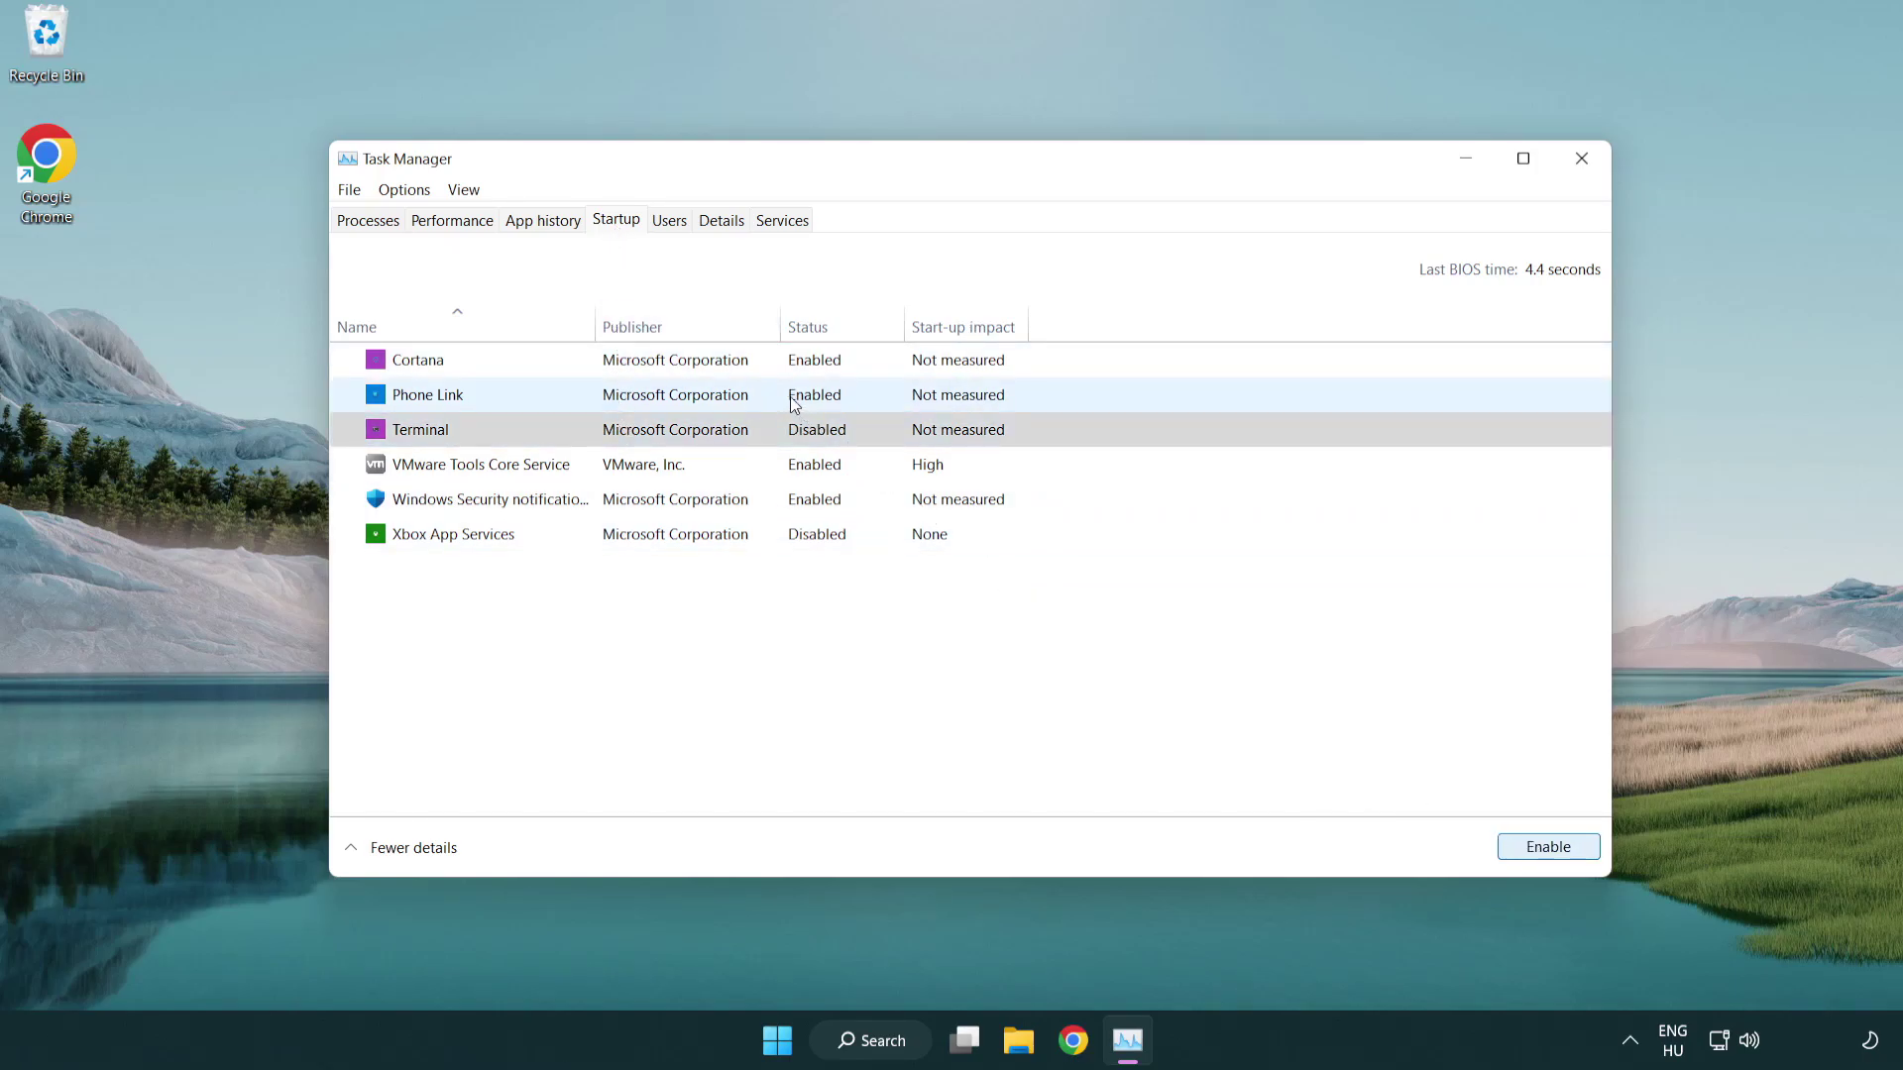
left_click(1546, 851)
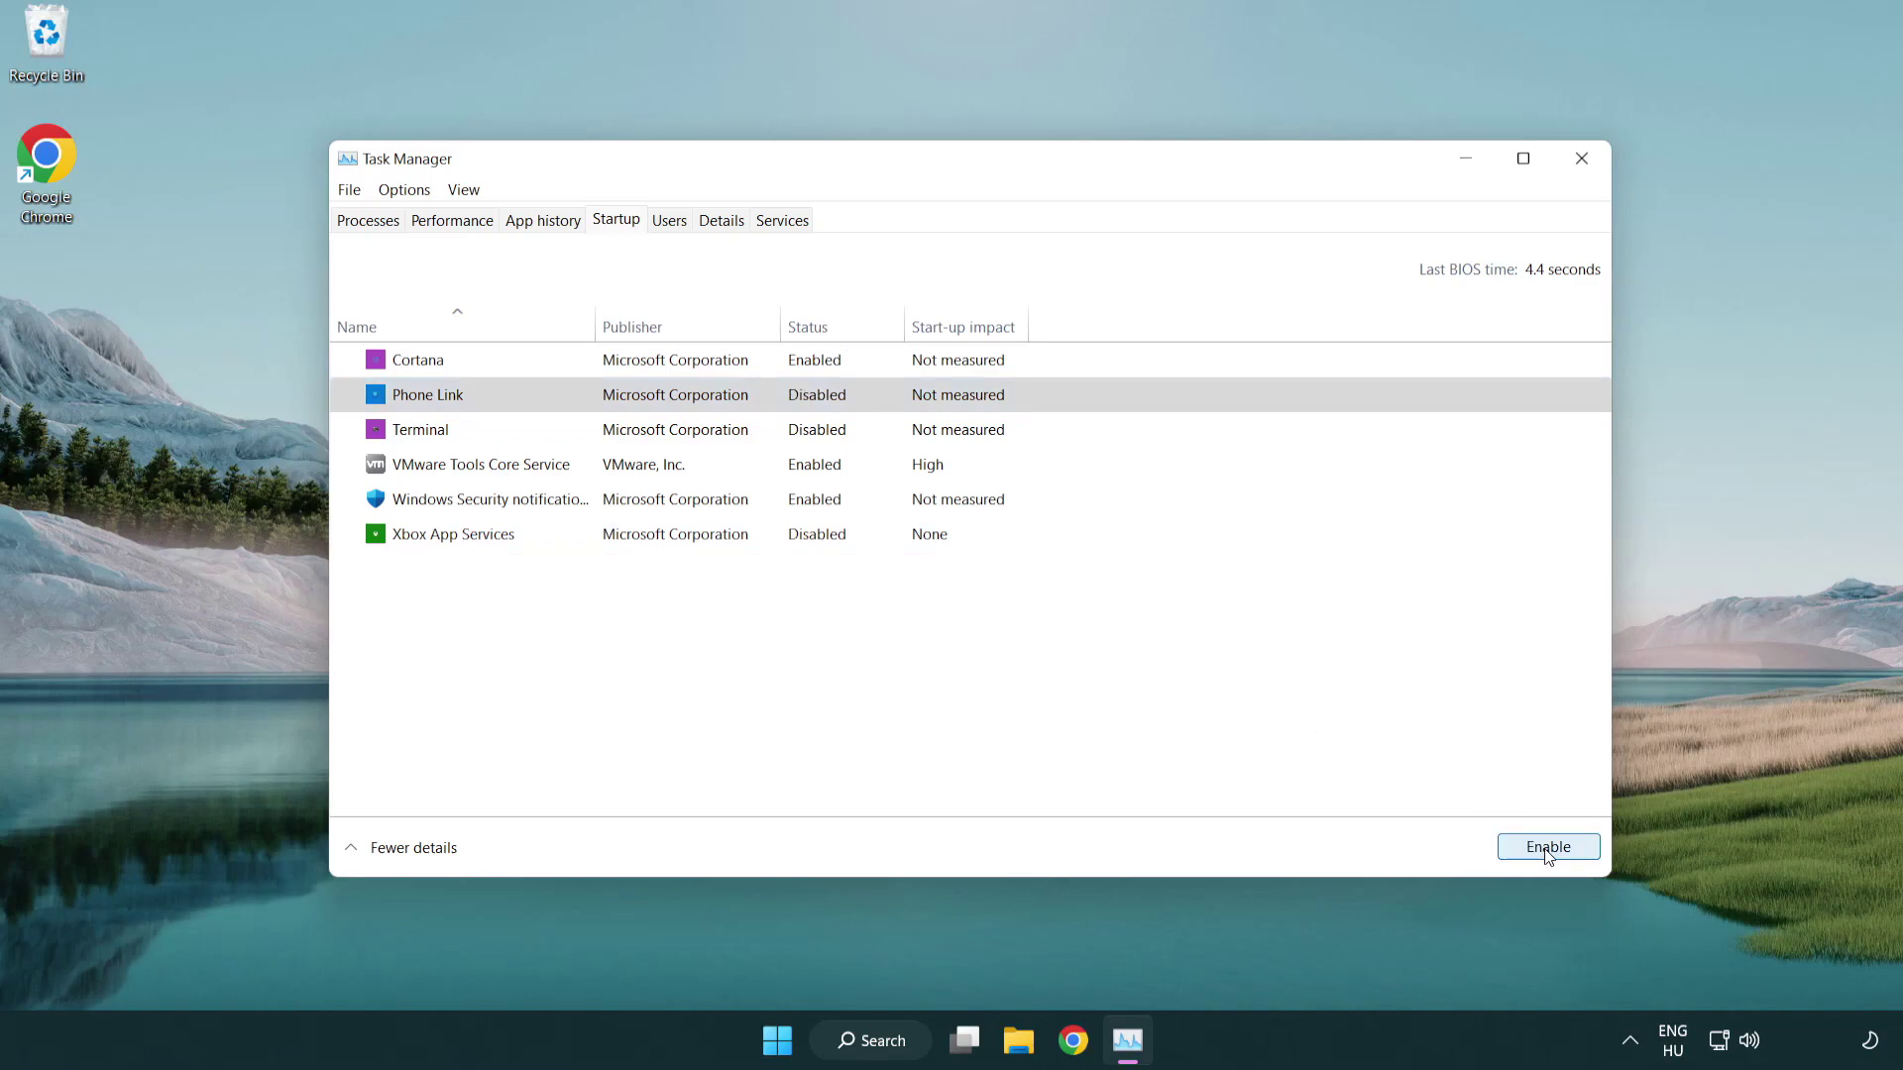
left_click(680, 369)
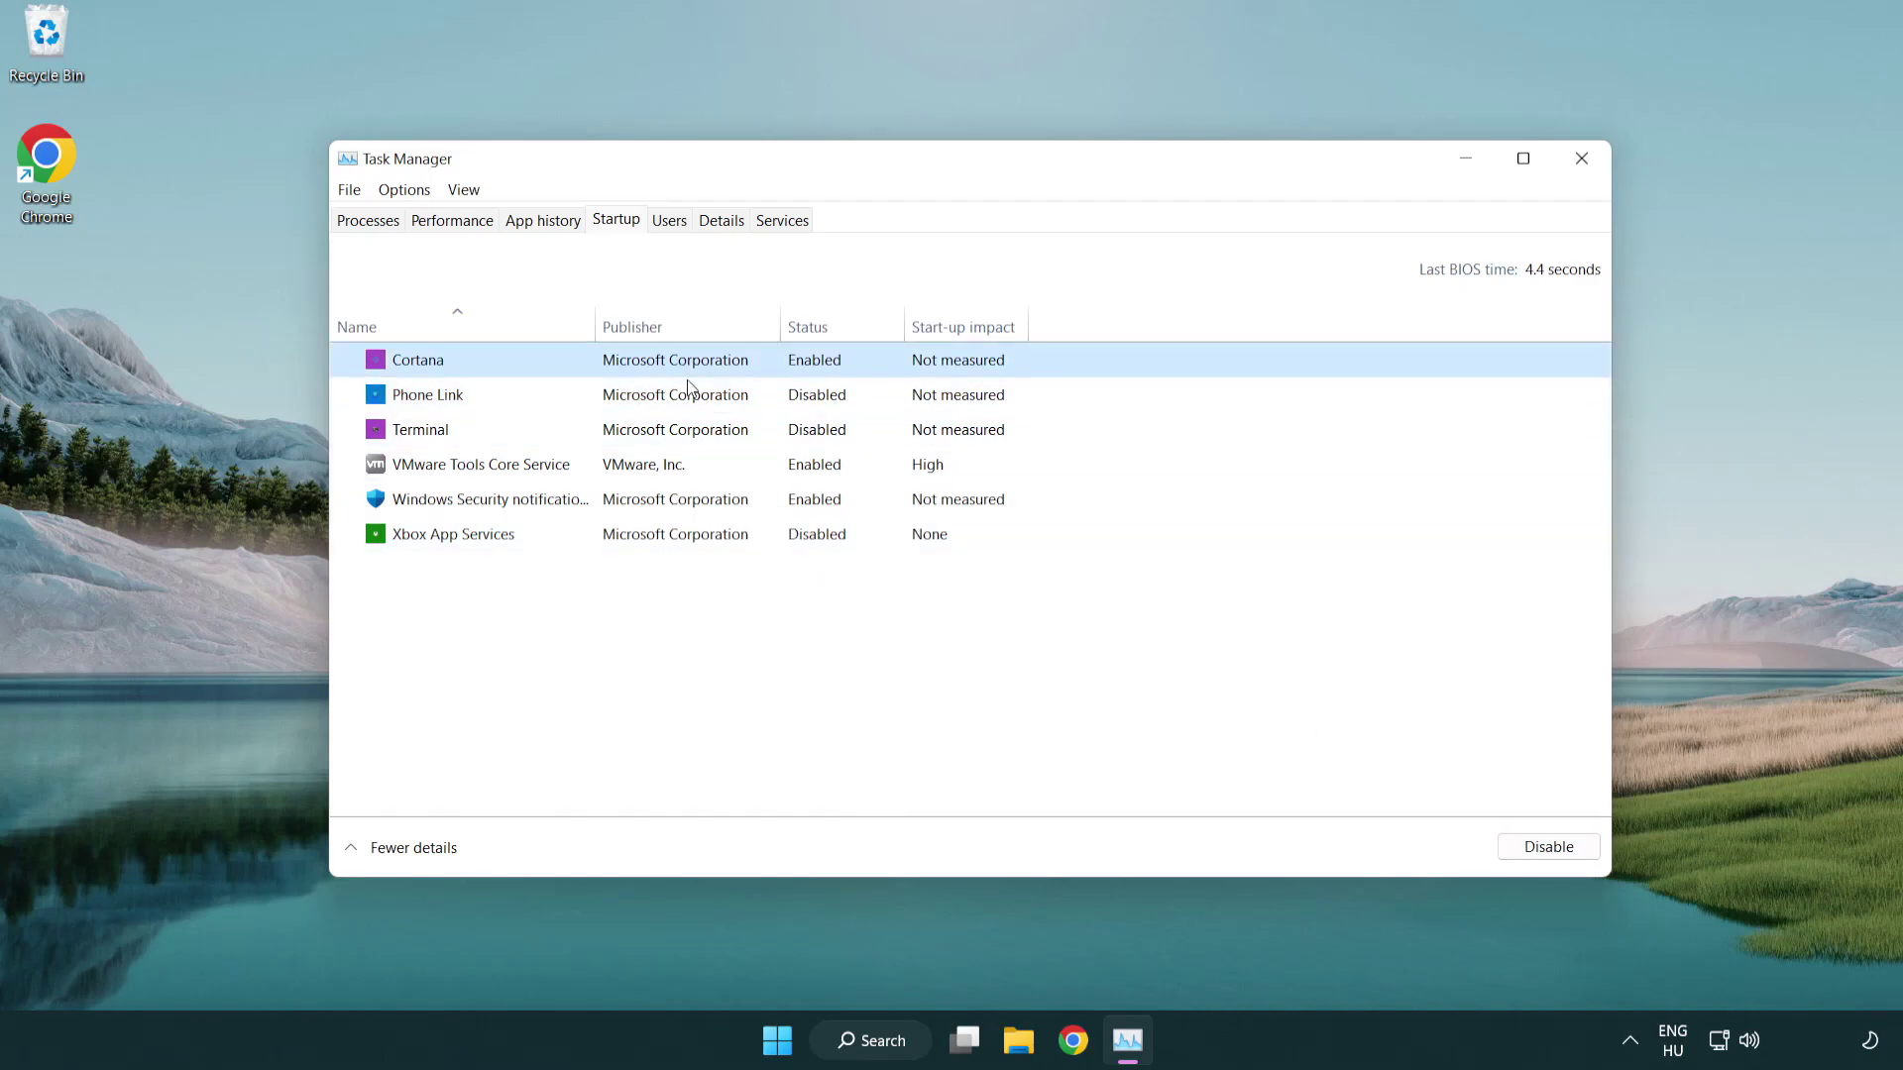
left_click(1505, 840)
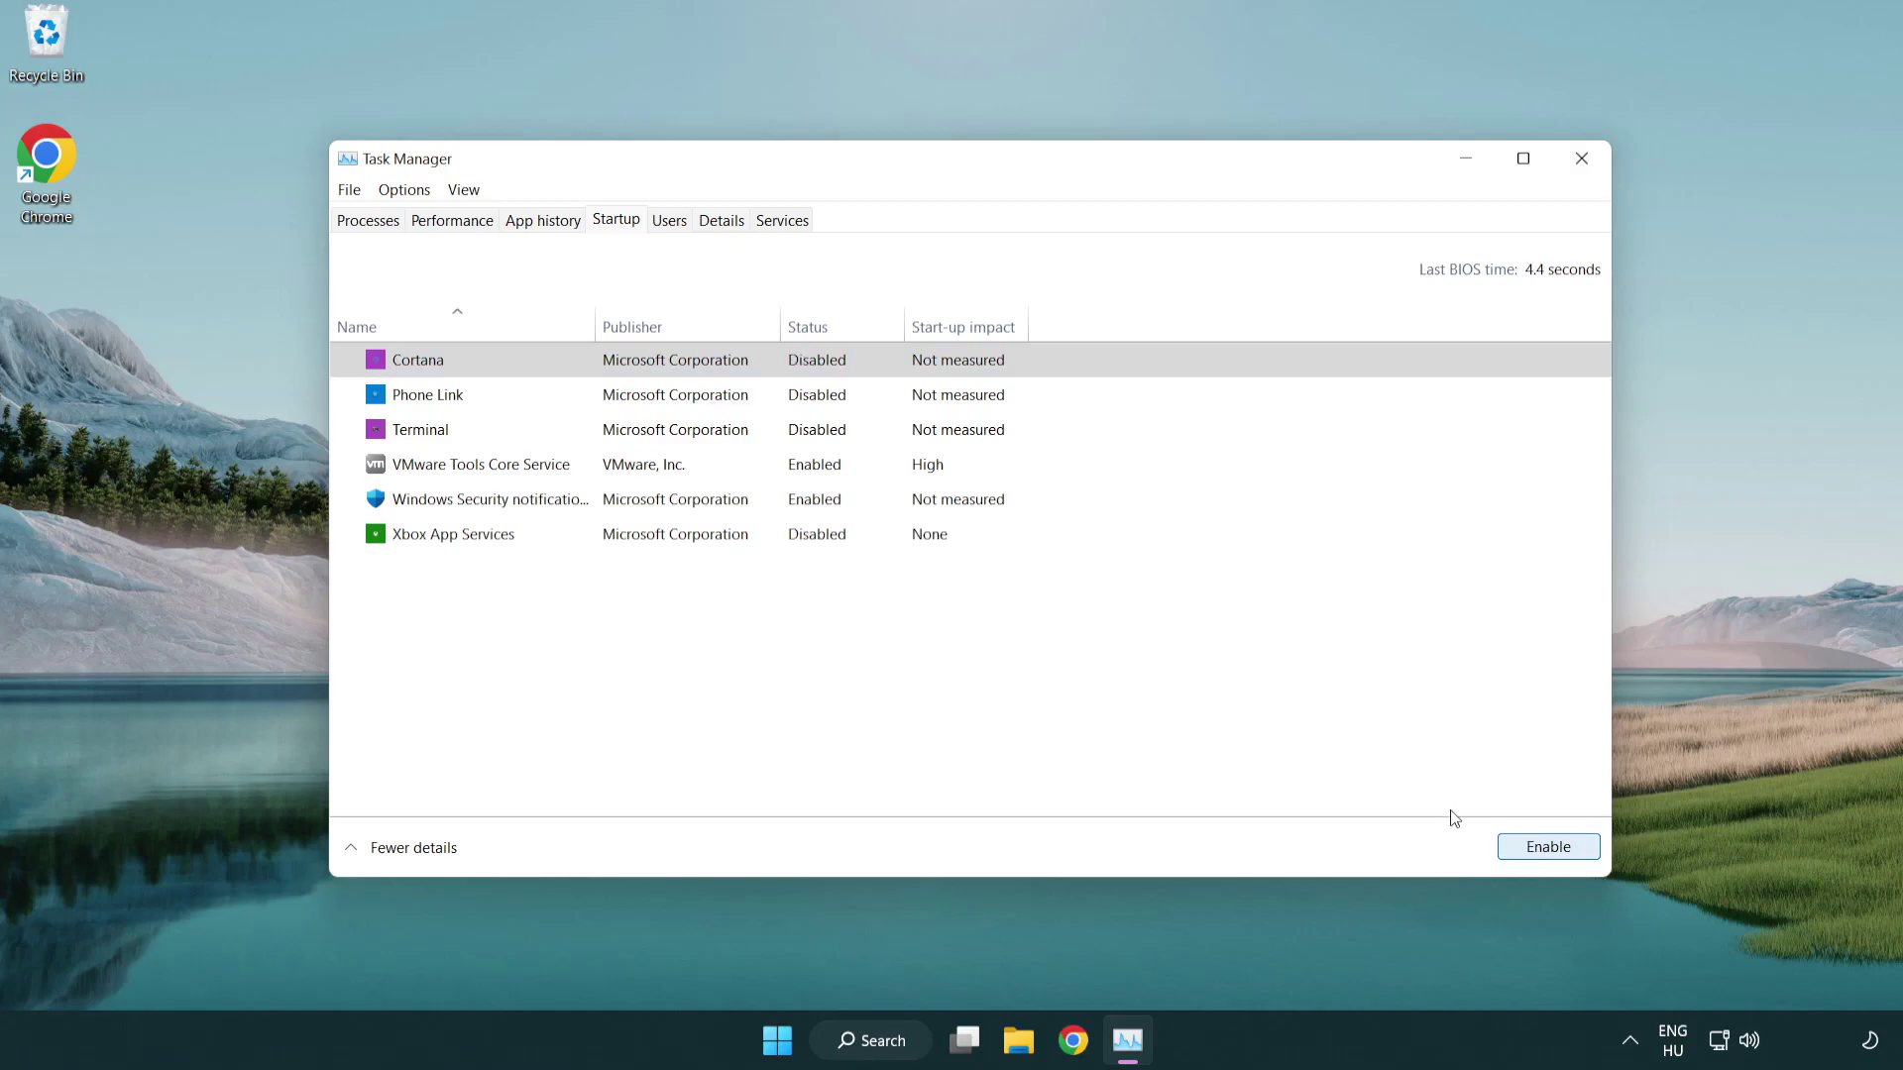
left_click(905, 511)
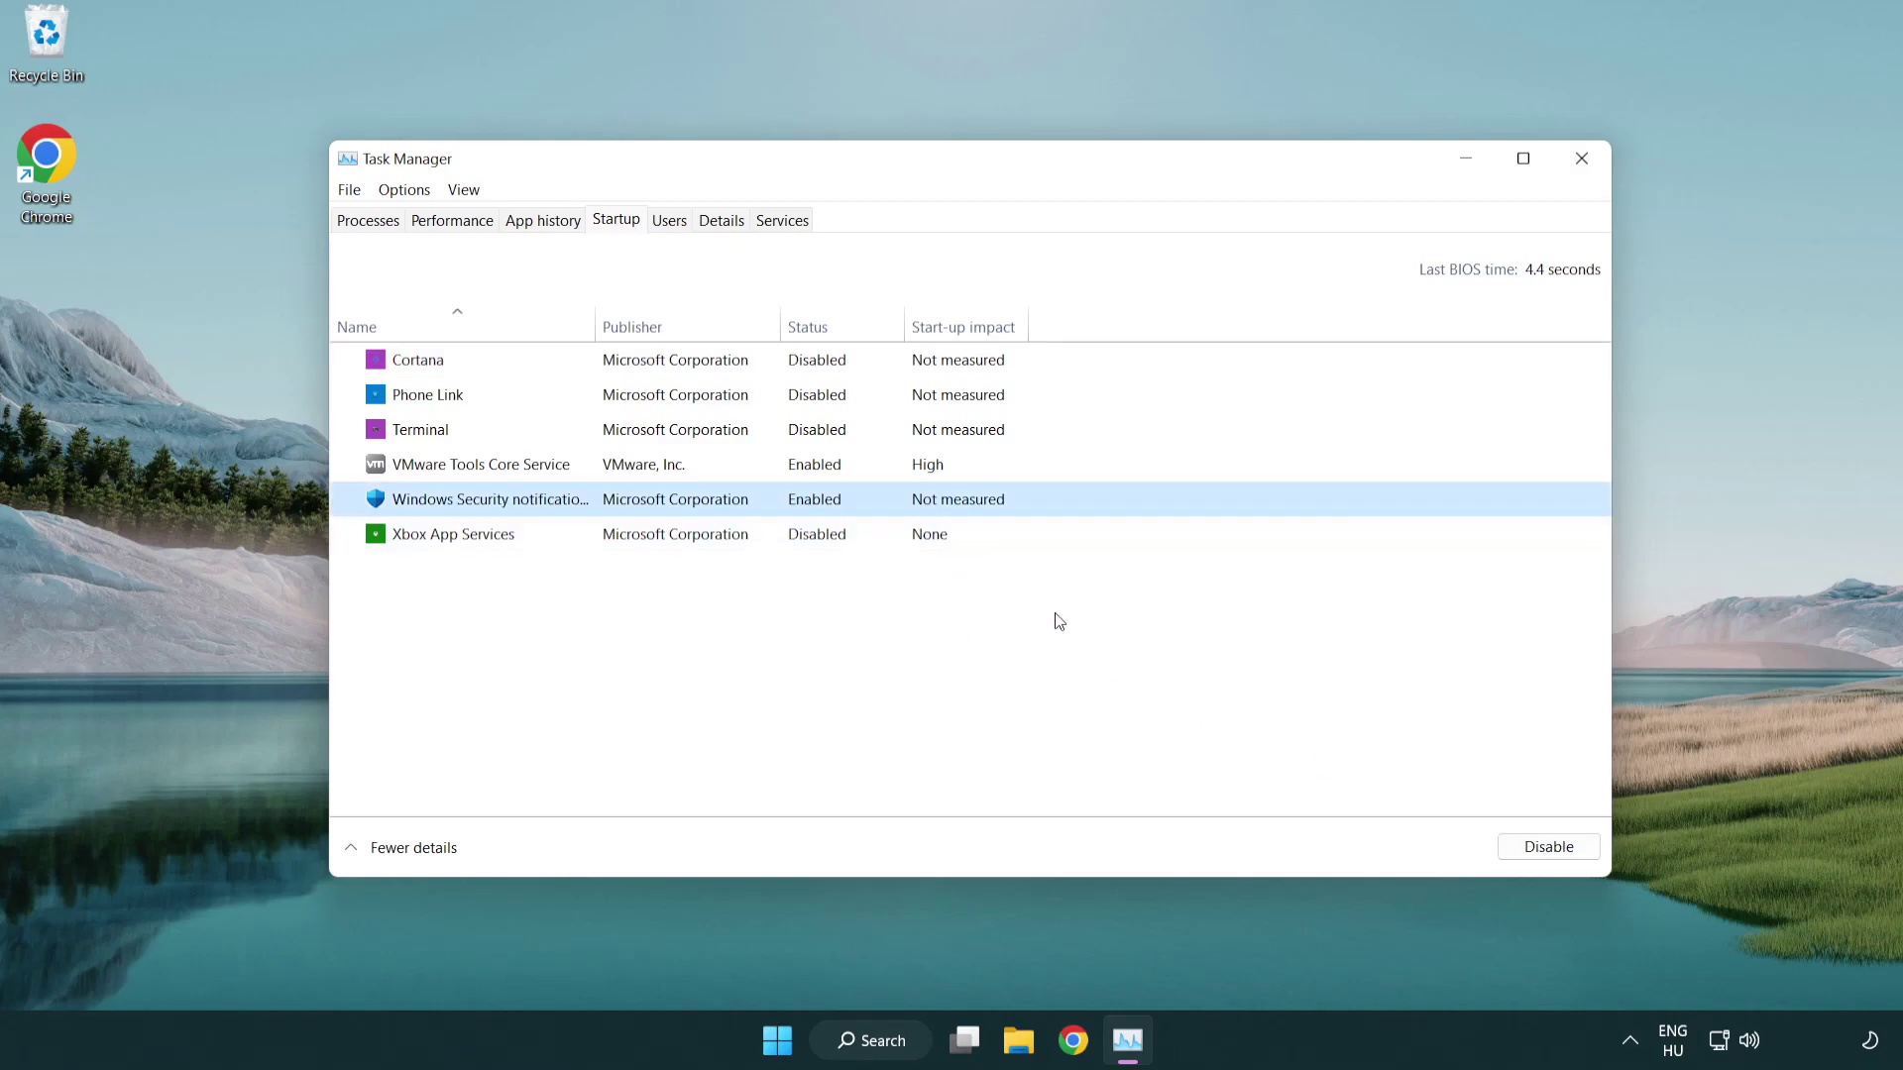
left_click(1501, 840)
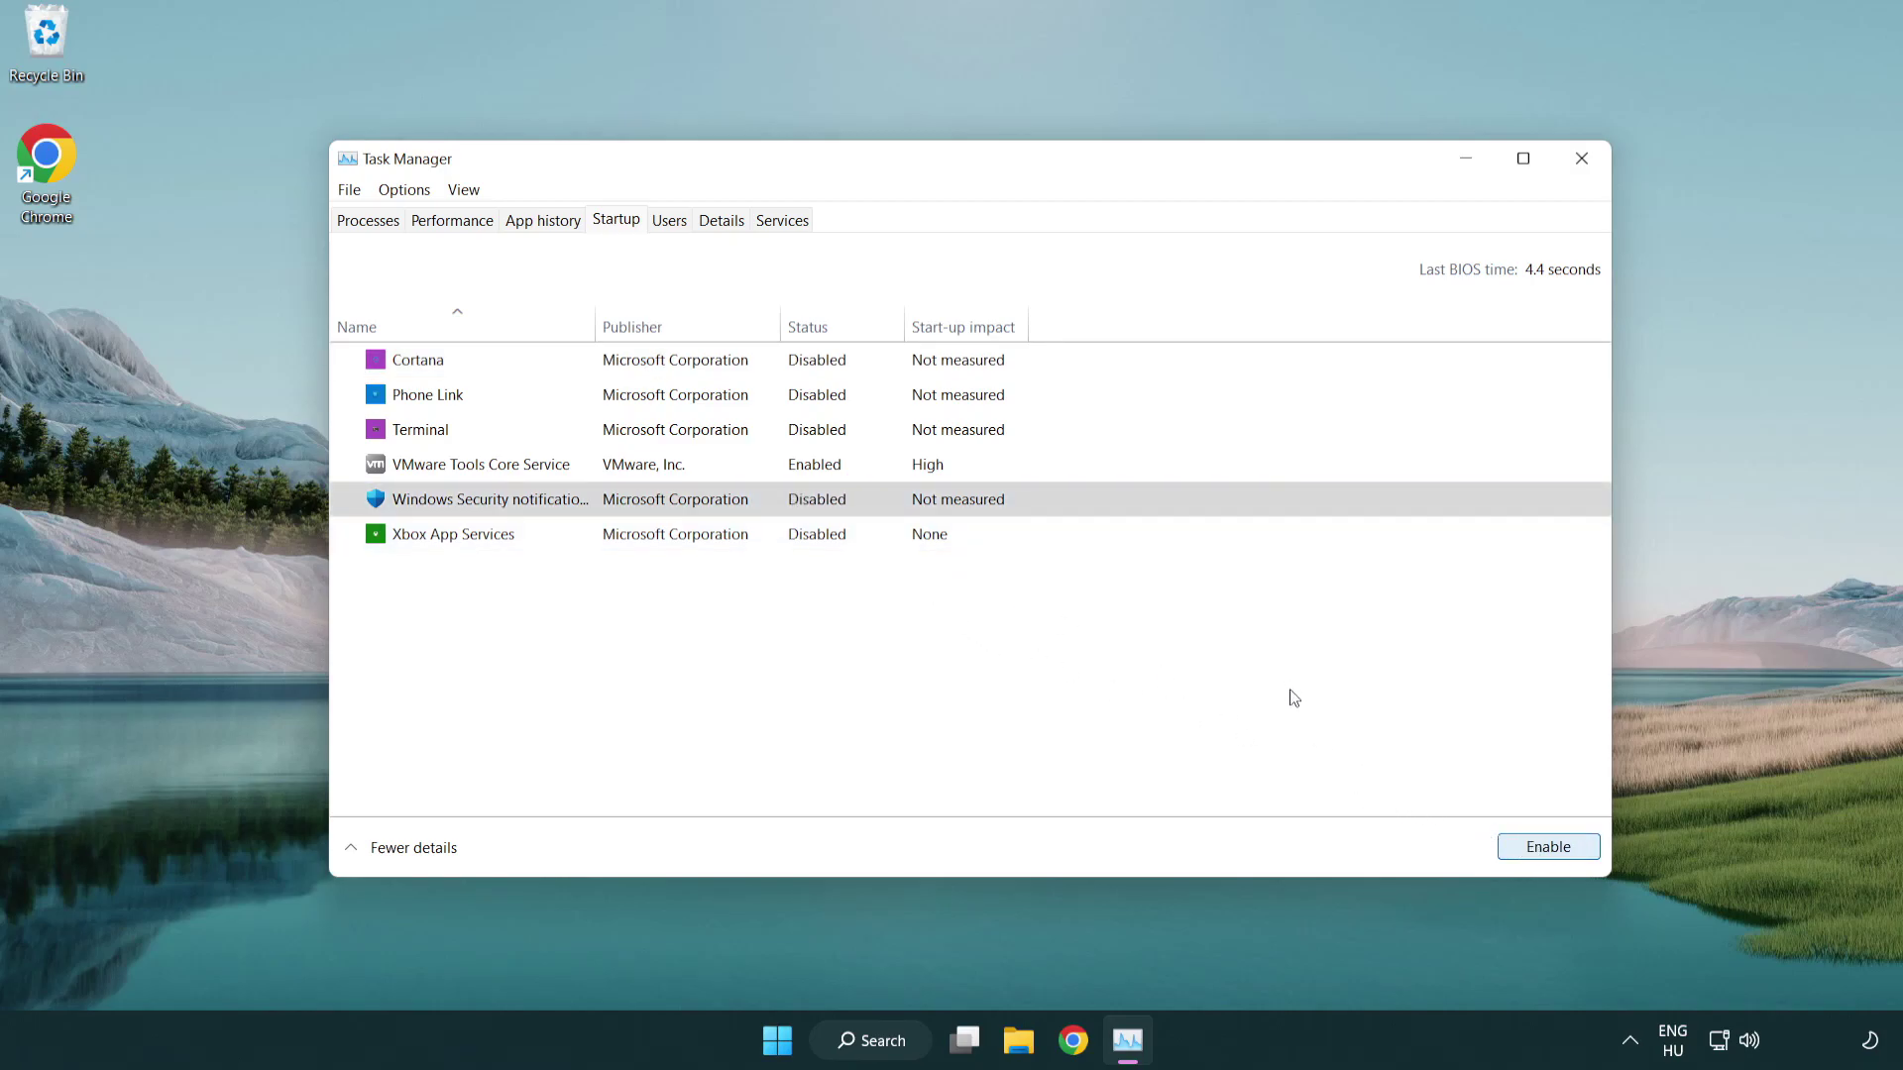
Close Task Manager, search for 'cmd' and bring up Command Prompt's options
left_click(1586, 170)
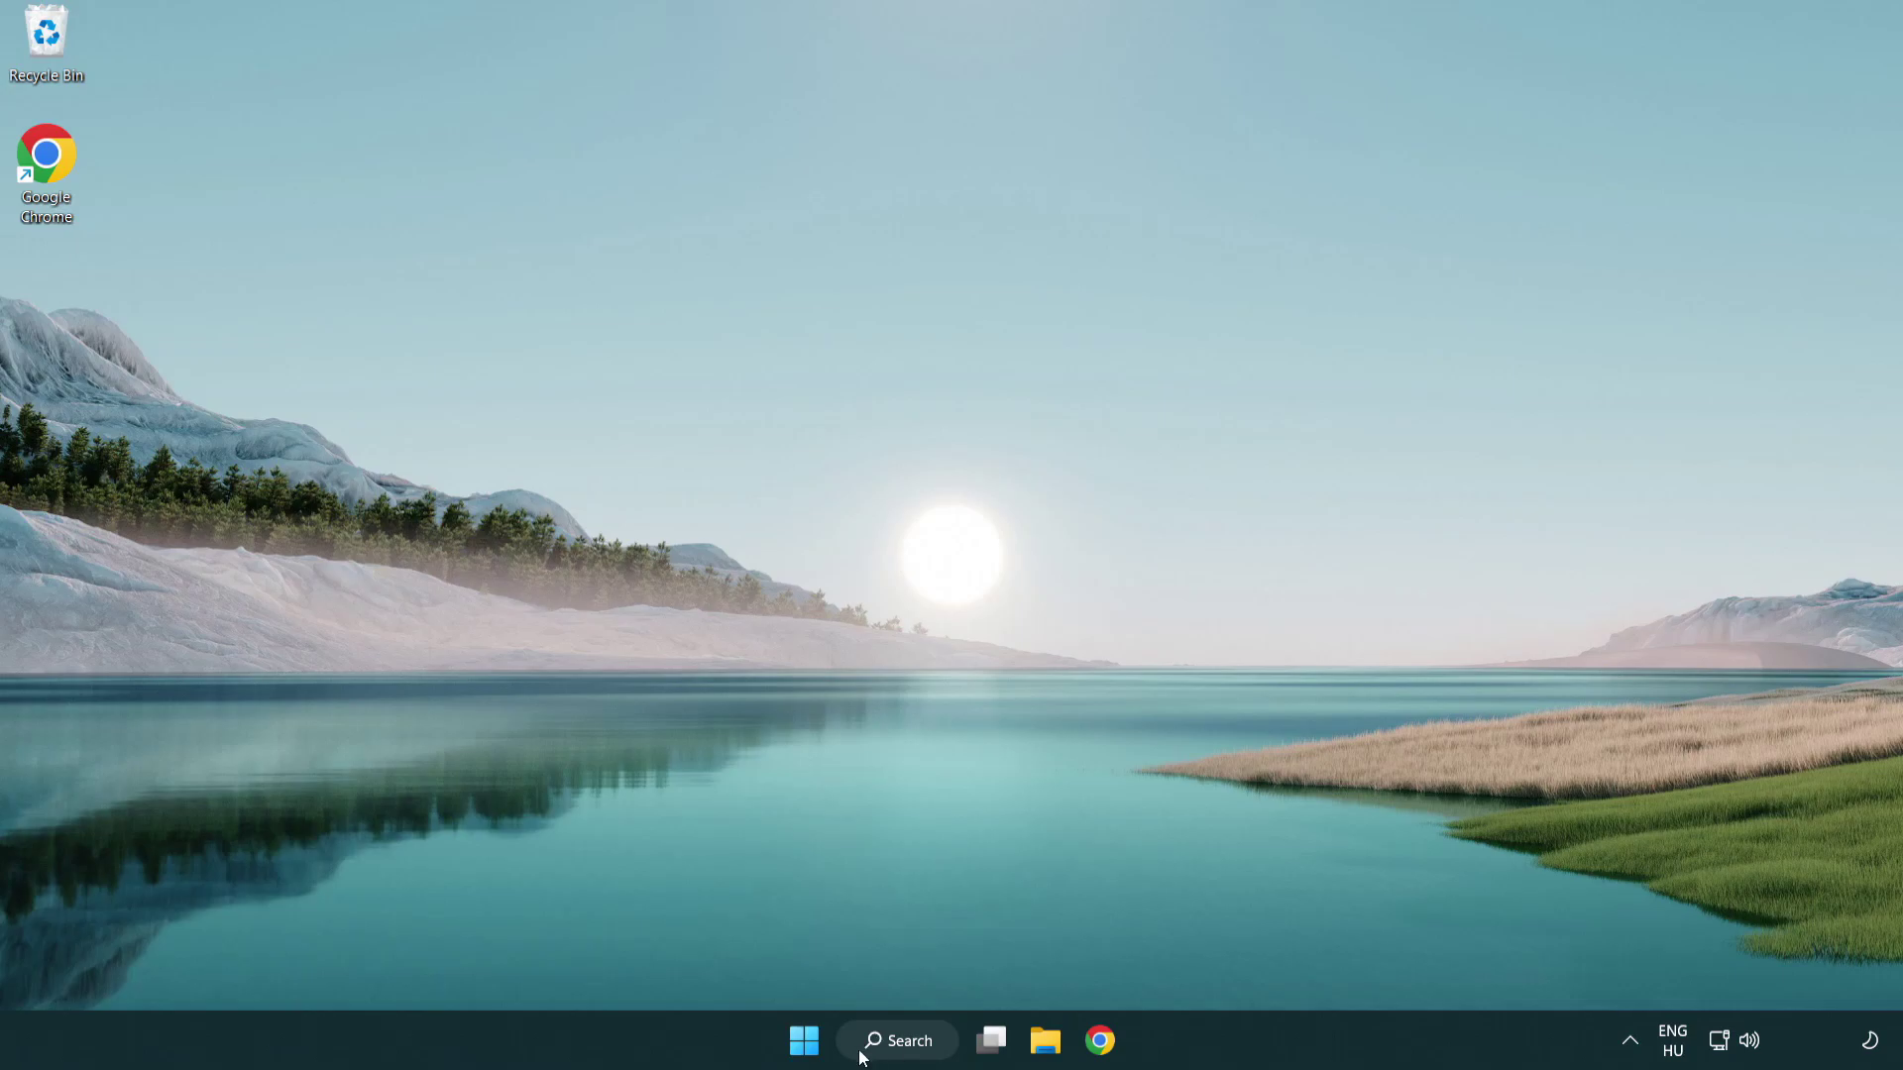
left_click(892, 1039)
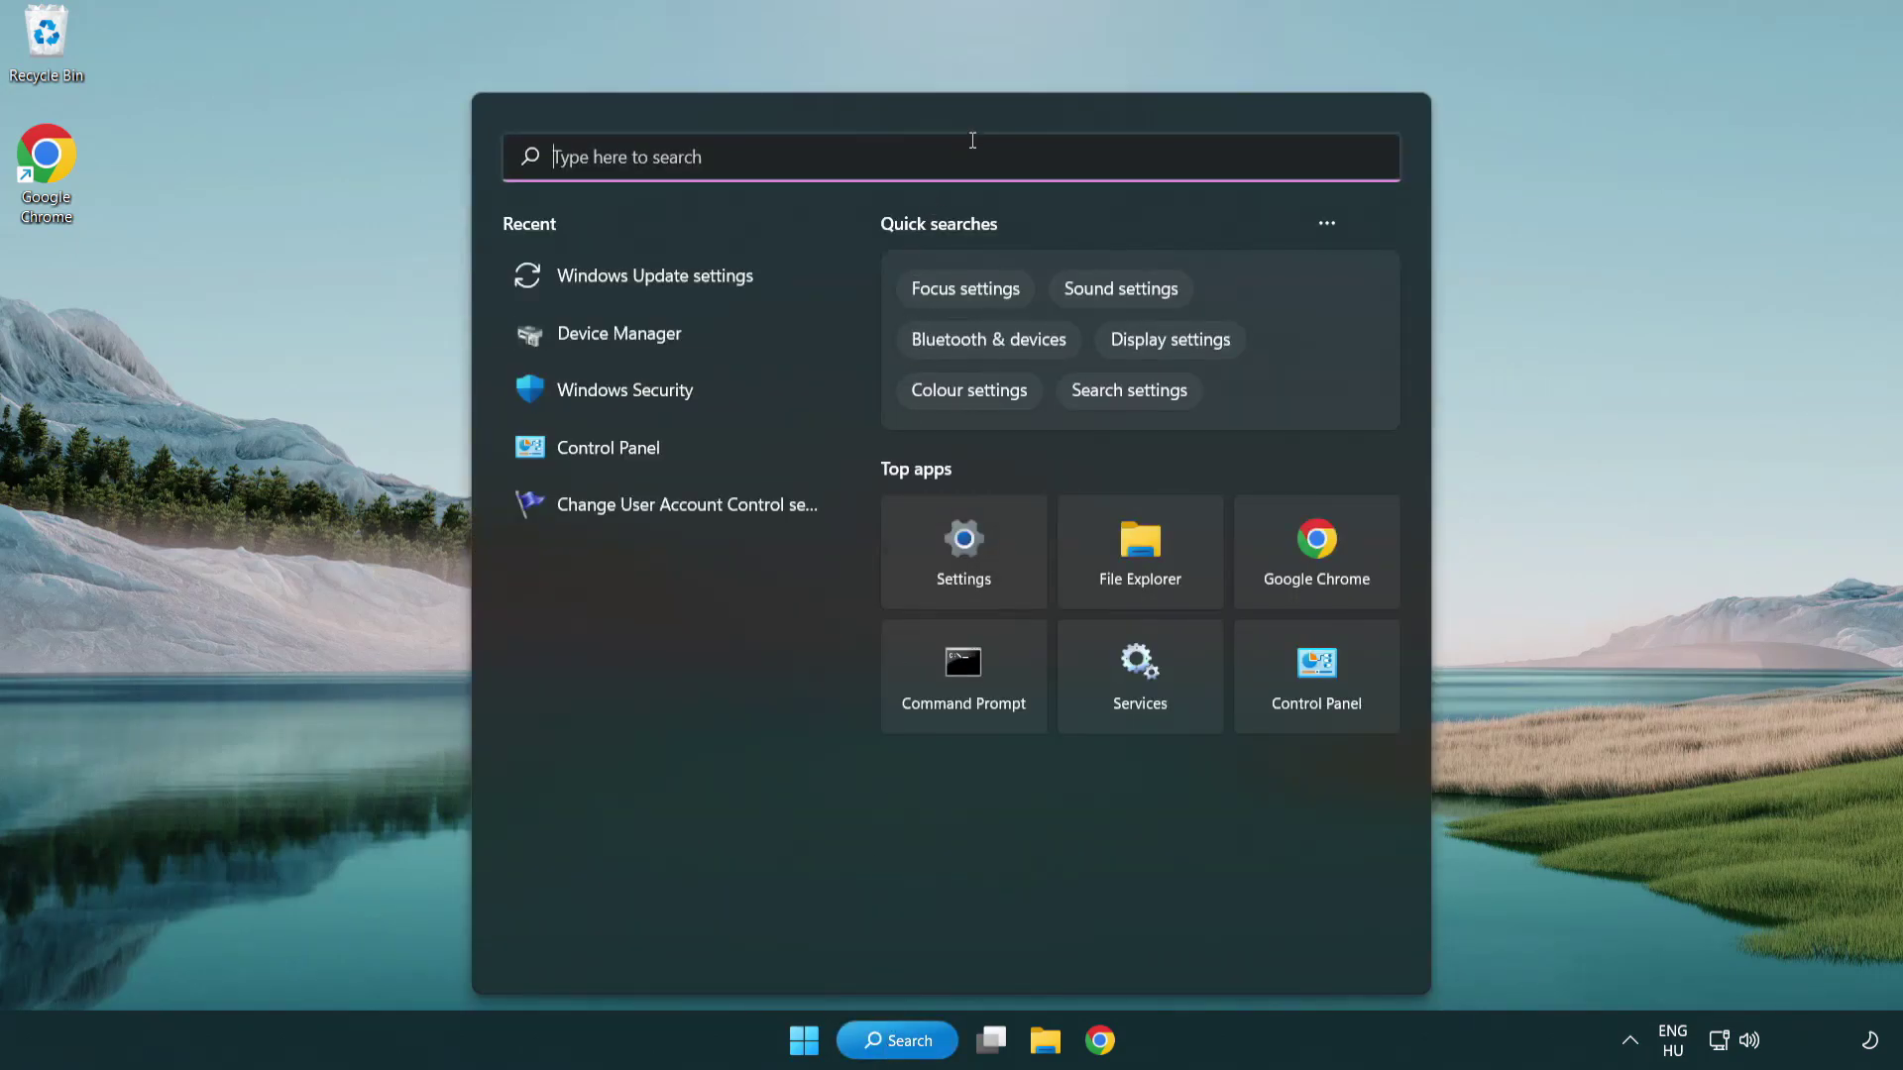
type("cmd")
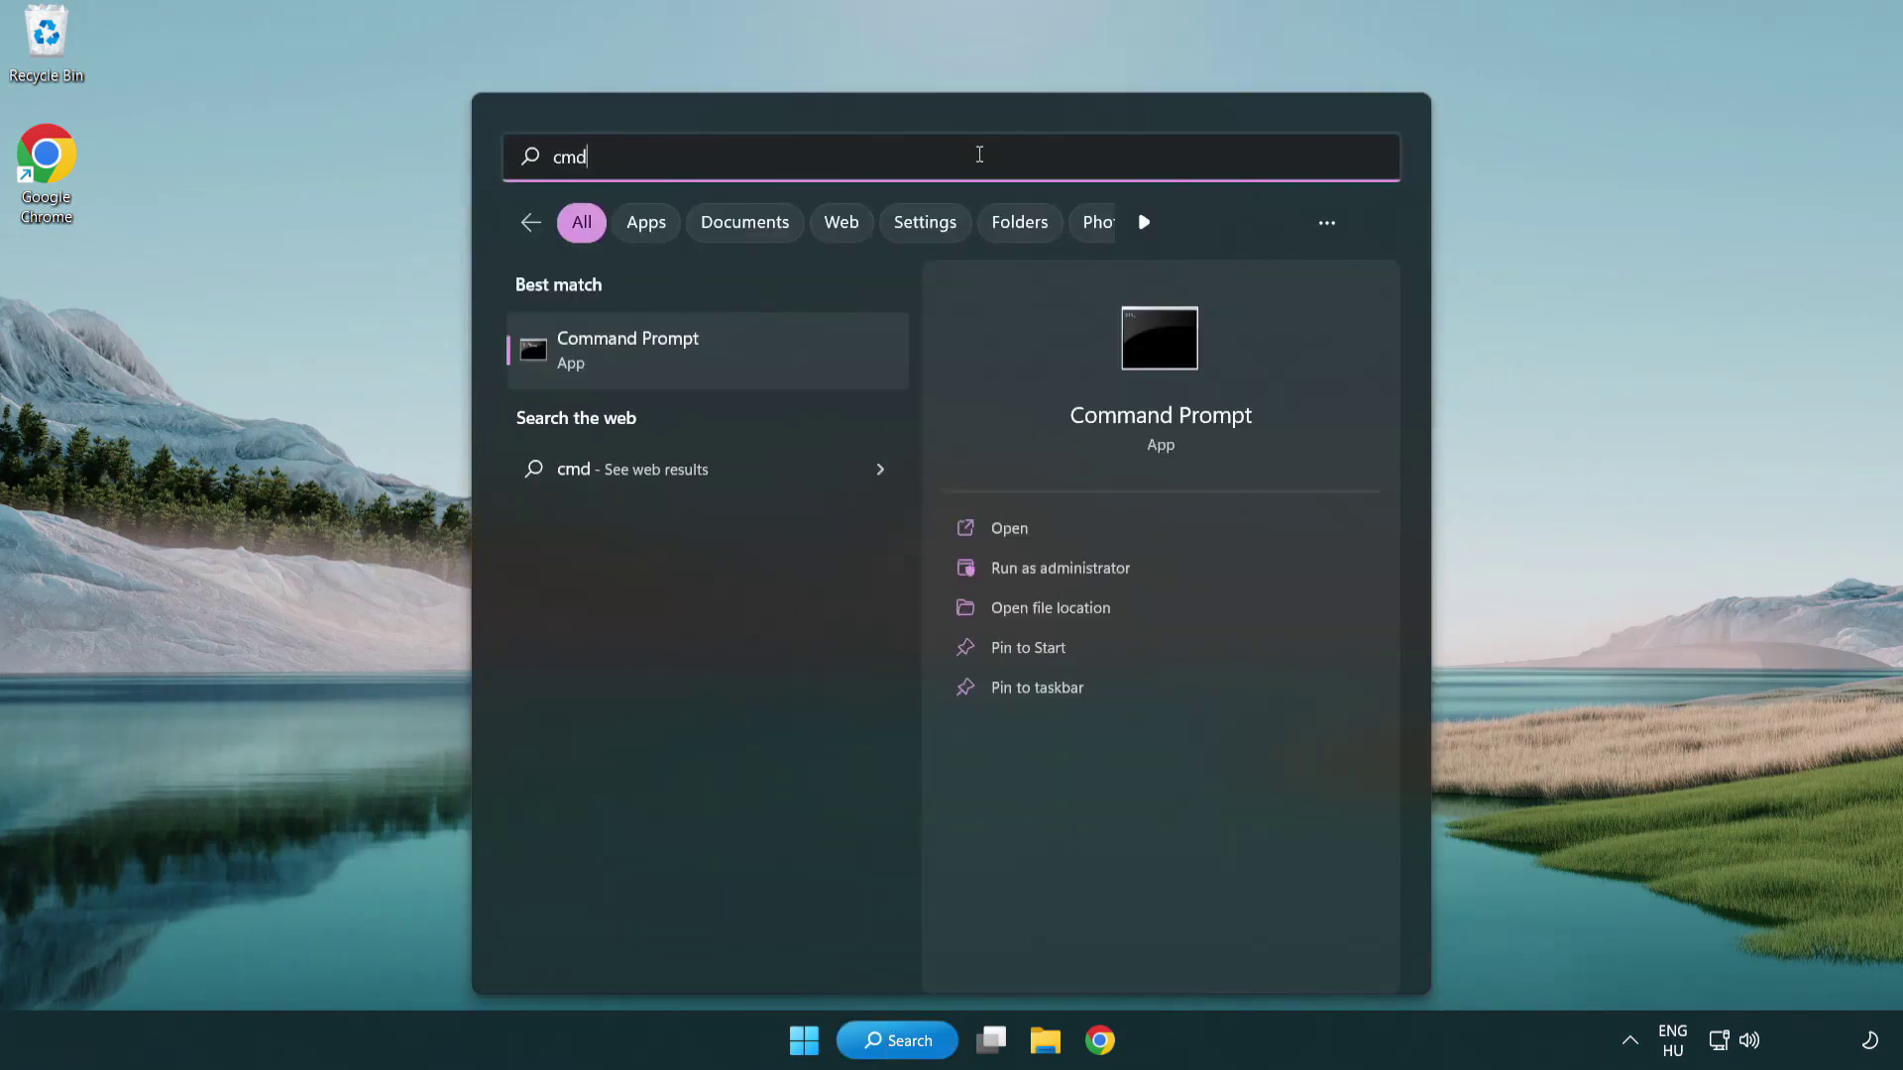
right_click(731, 364)
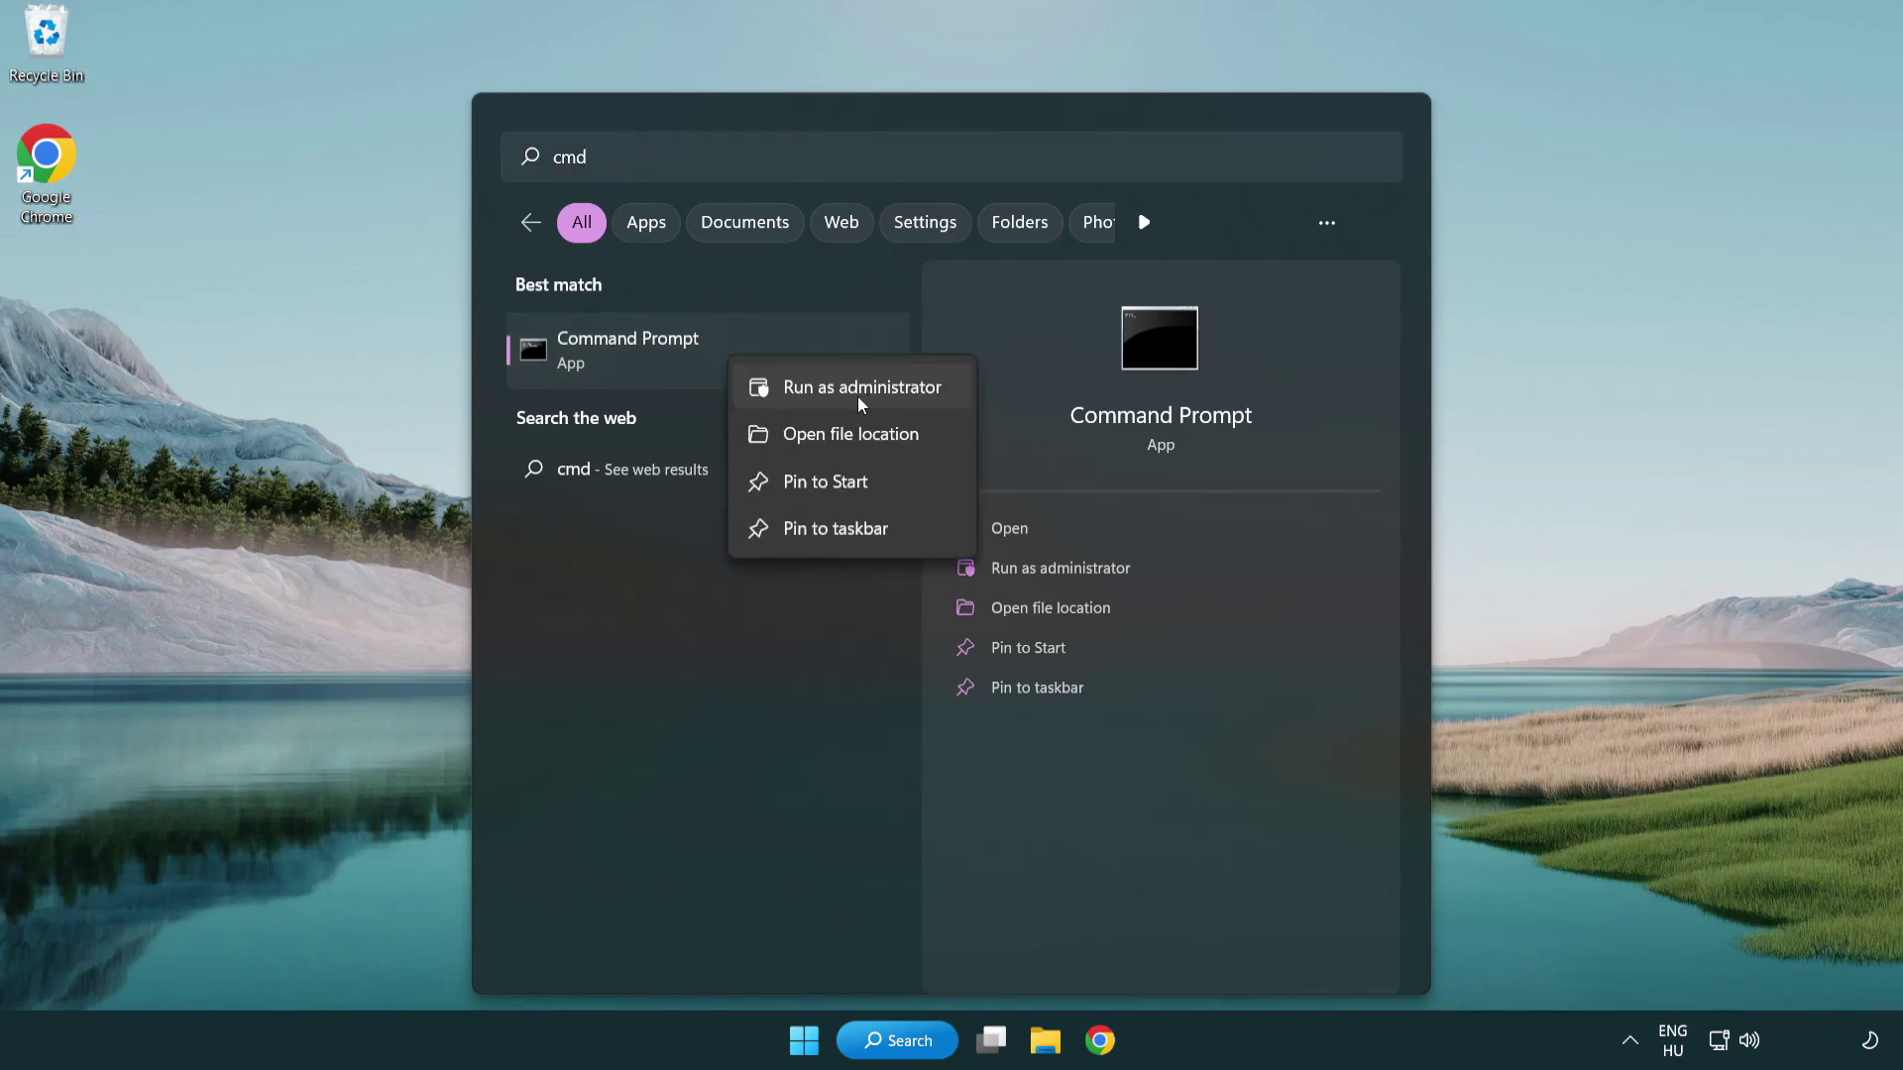
Launch Command Prompt as administrator and run sfc /scannow
left_click(860, 397)
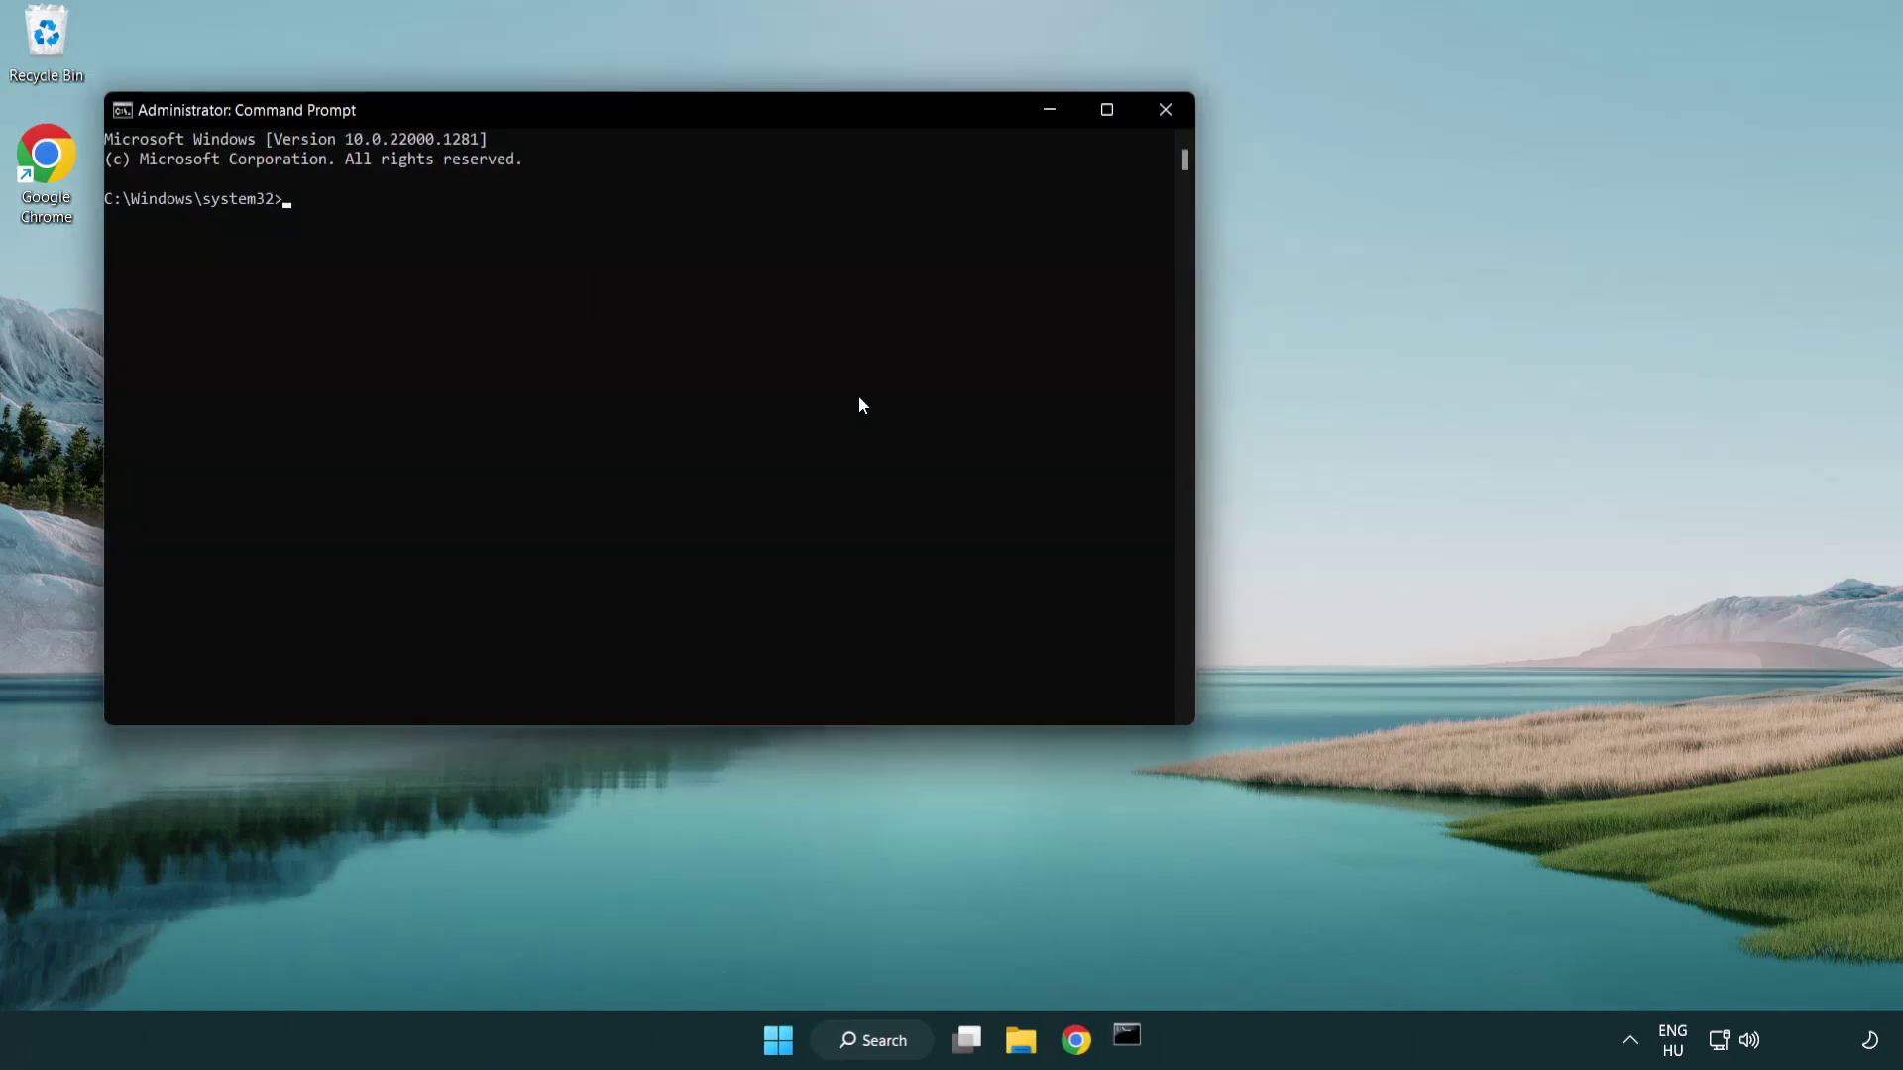
left_click_drag(678, 112, 958, 195)
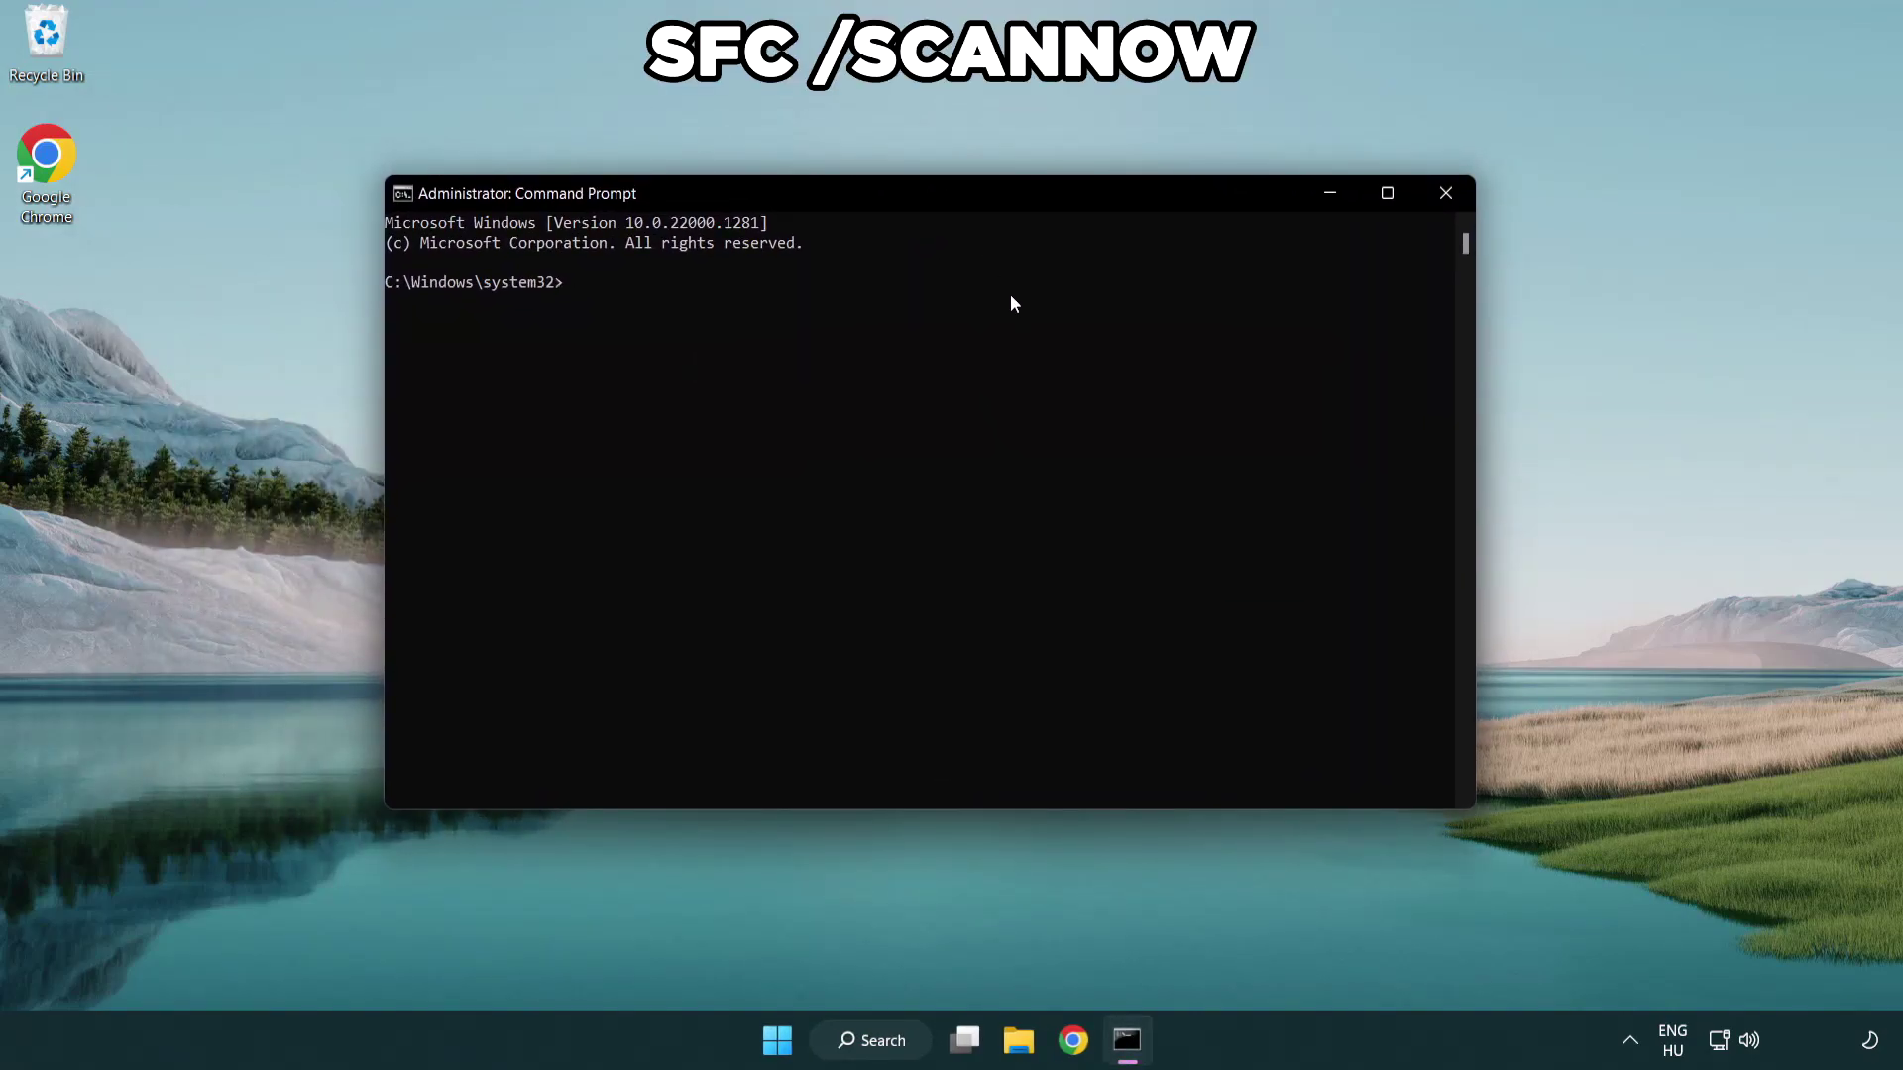
type("sfc /scannow")
key("Return")
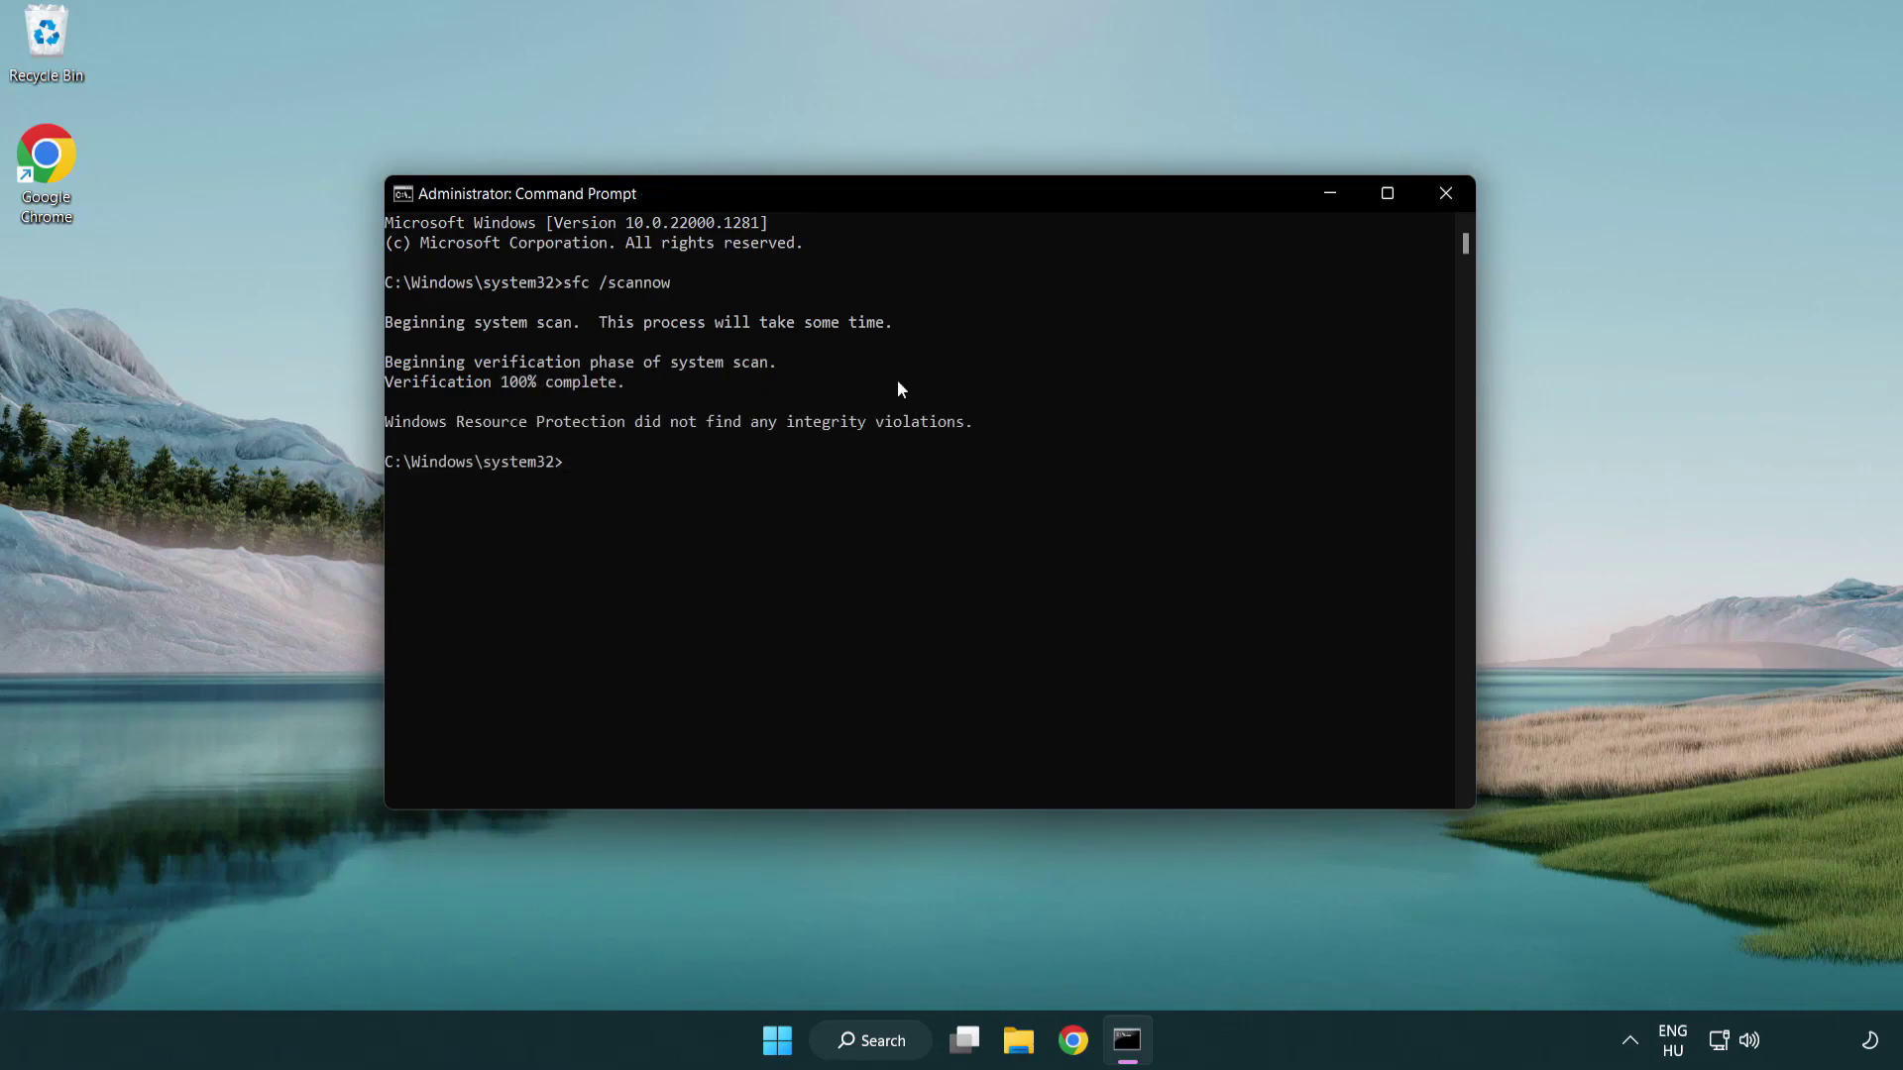
Close the Command Prompt window and bring up the Start menu's power options
left_click(1453, 199)
left_click(828, 1026)
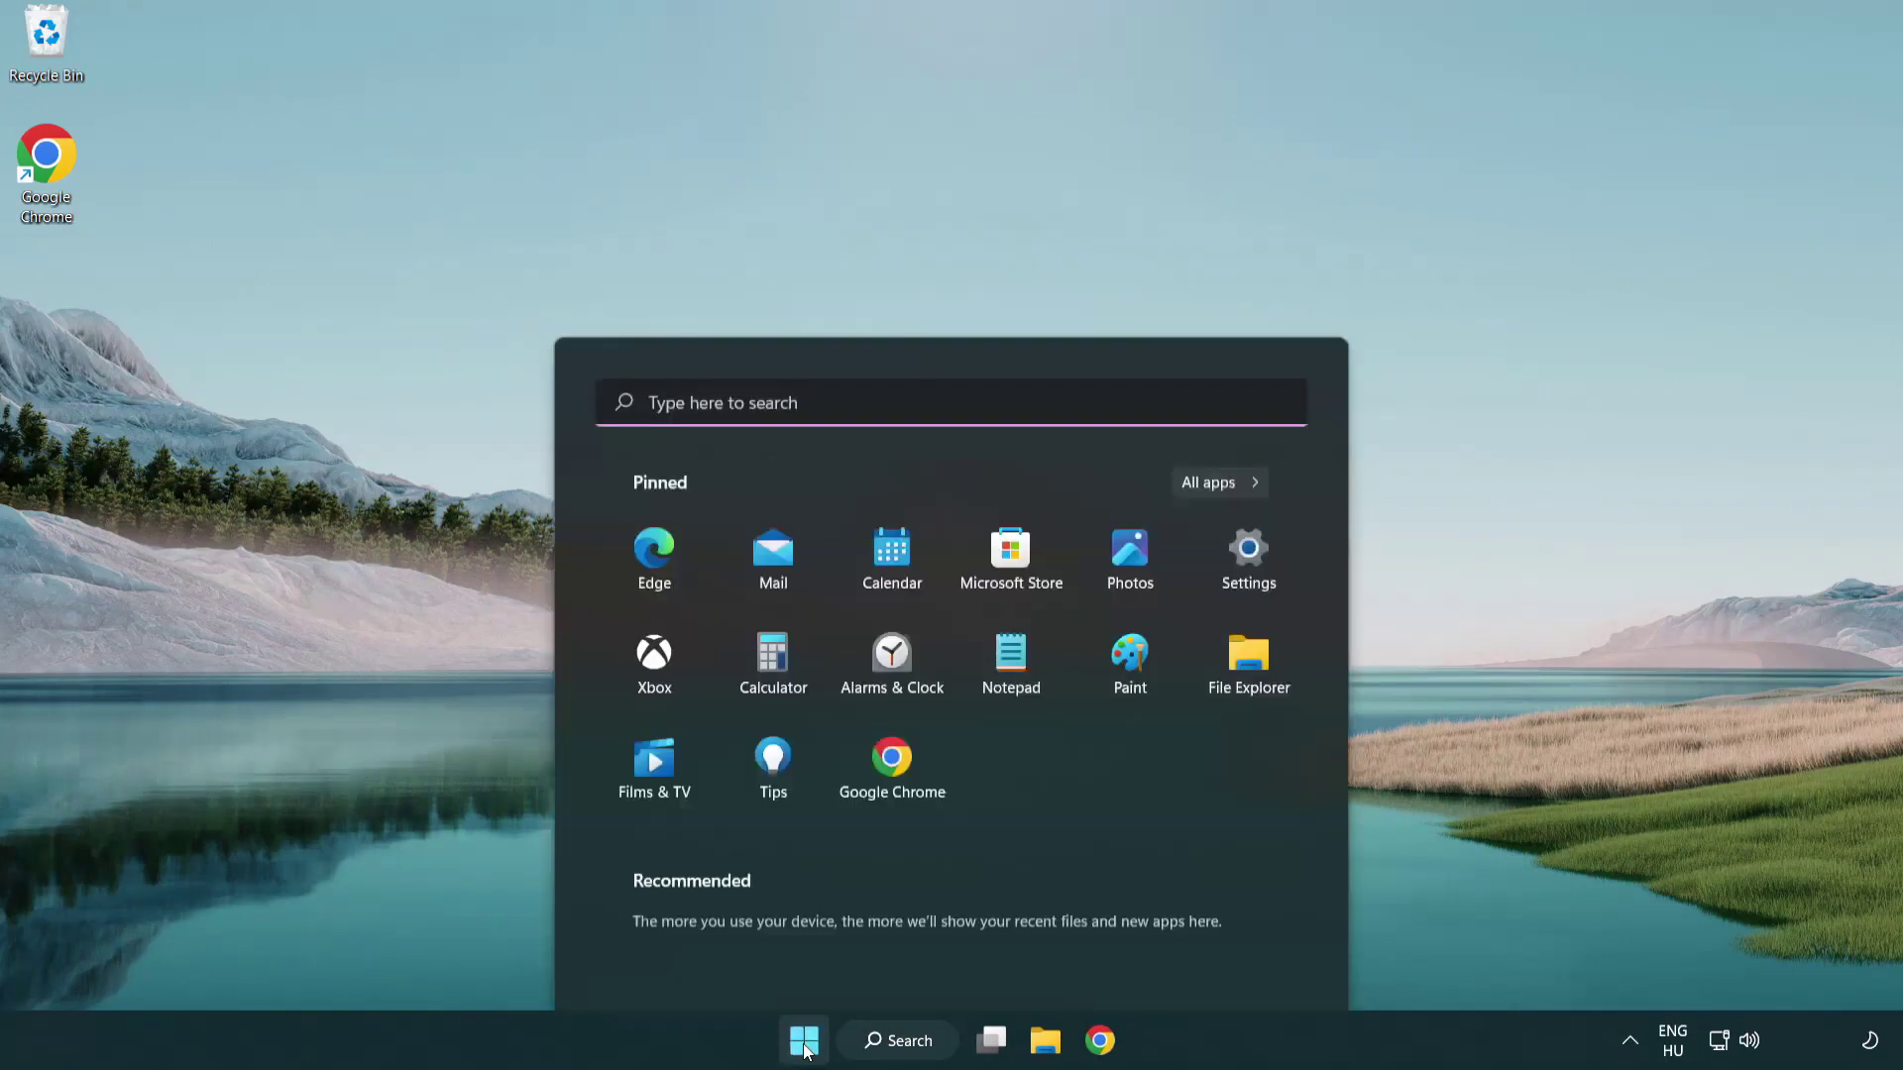
left_click(1258, 954)
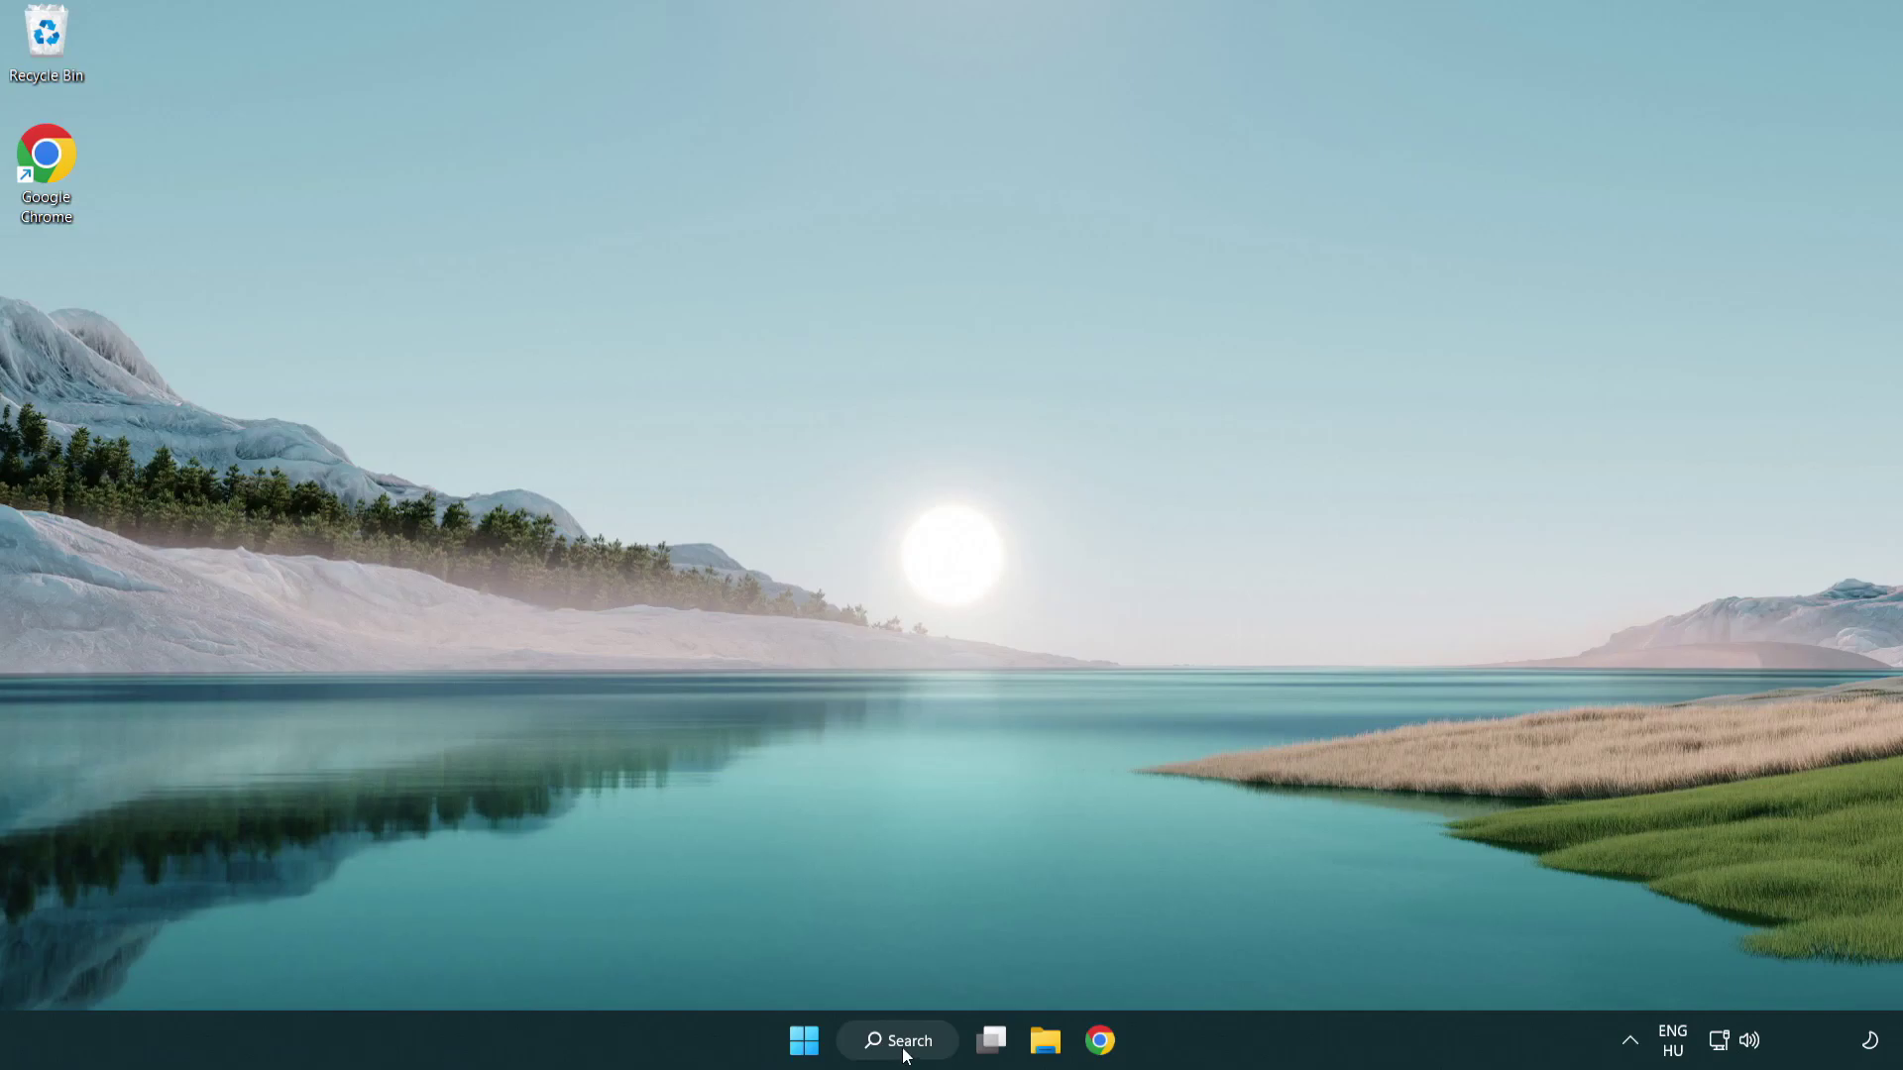
Search for 'security' and launch the Windows Security app
left_click(902, 1051)
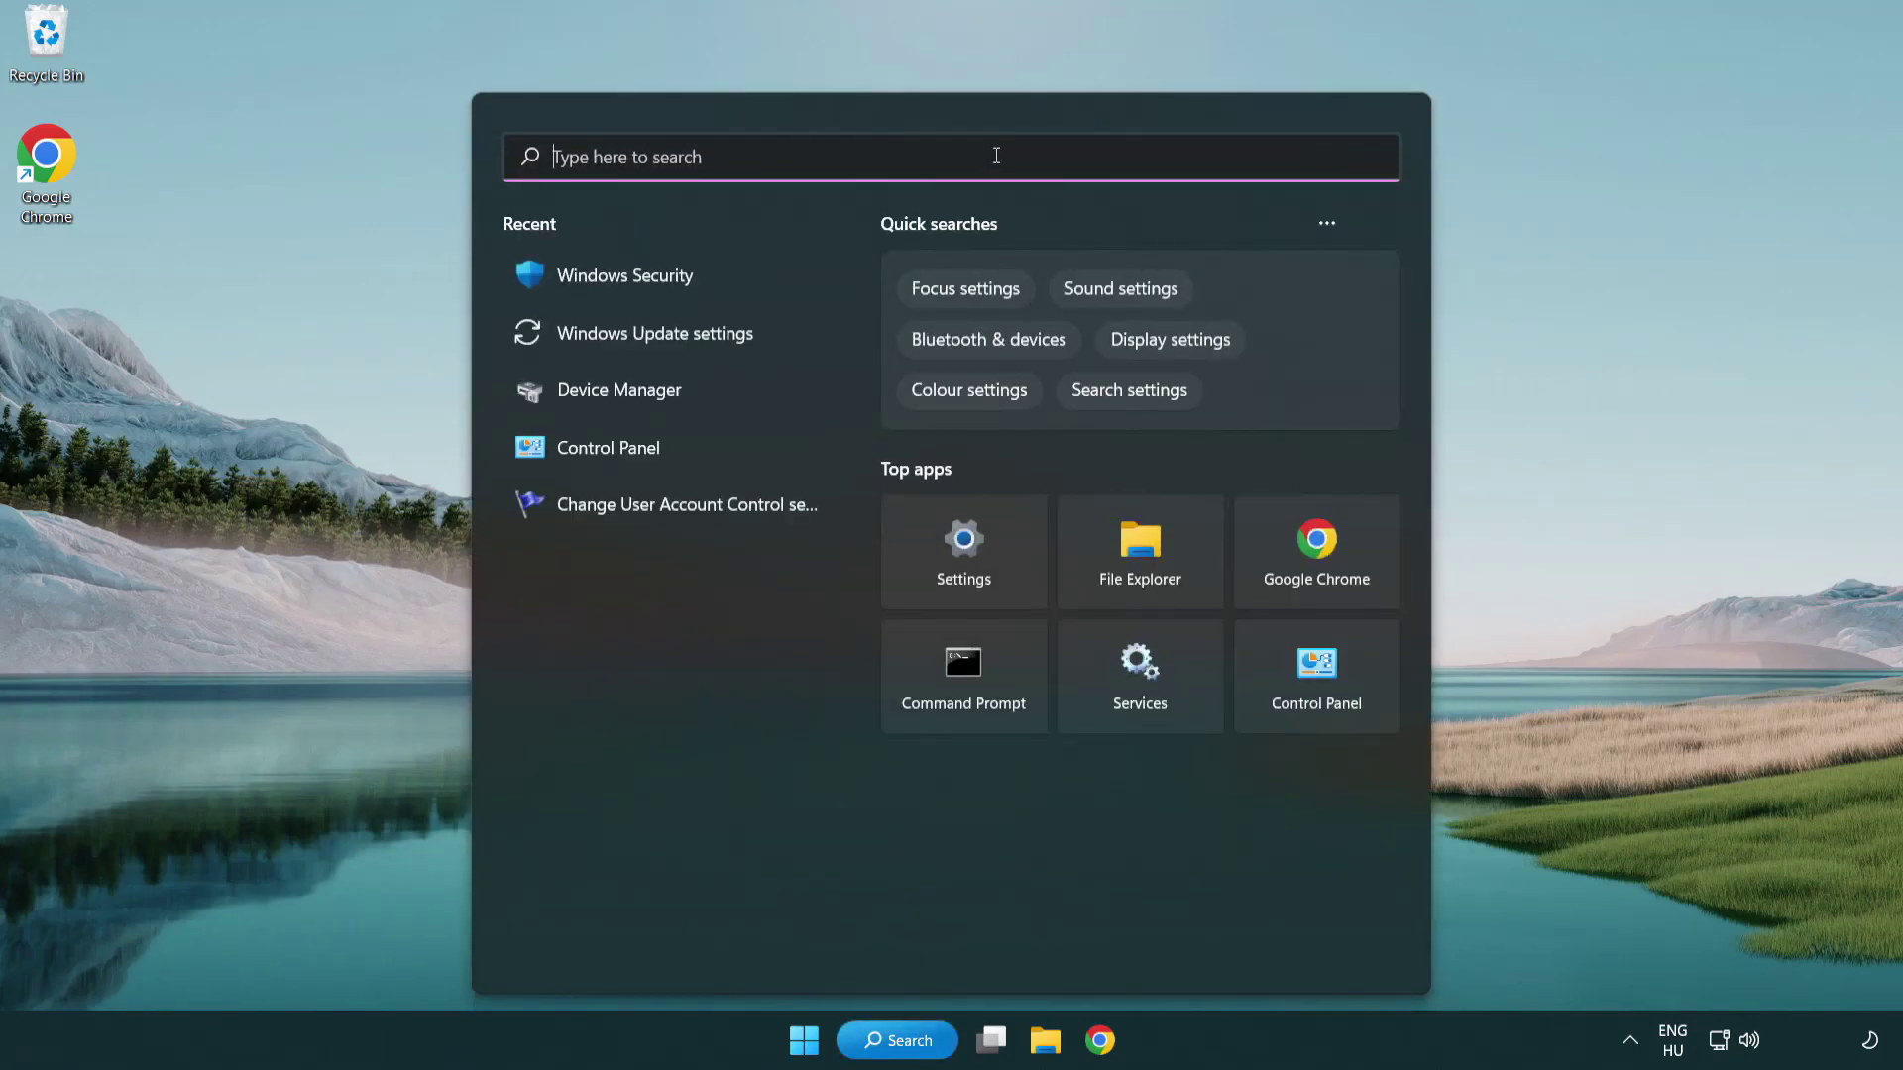
type("secu")
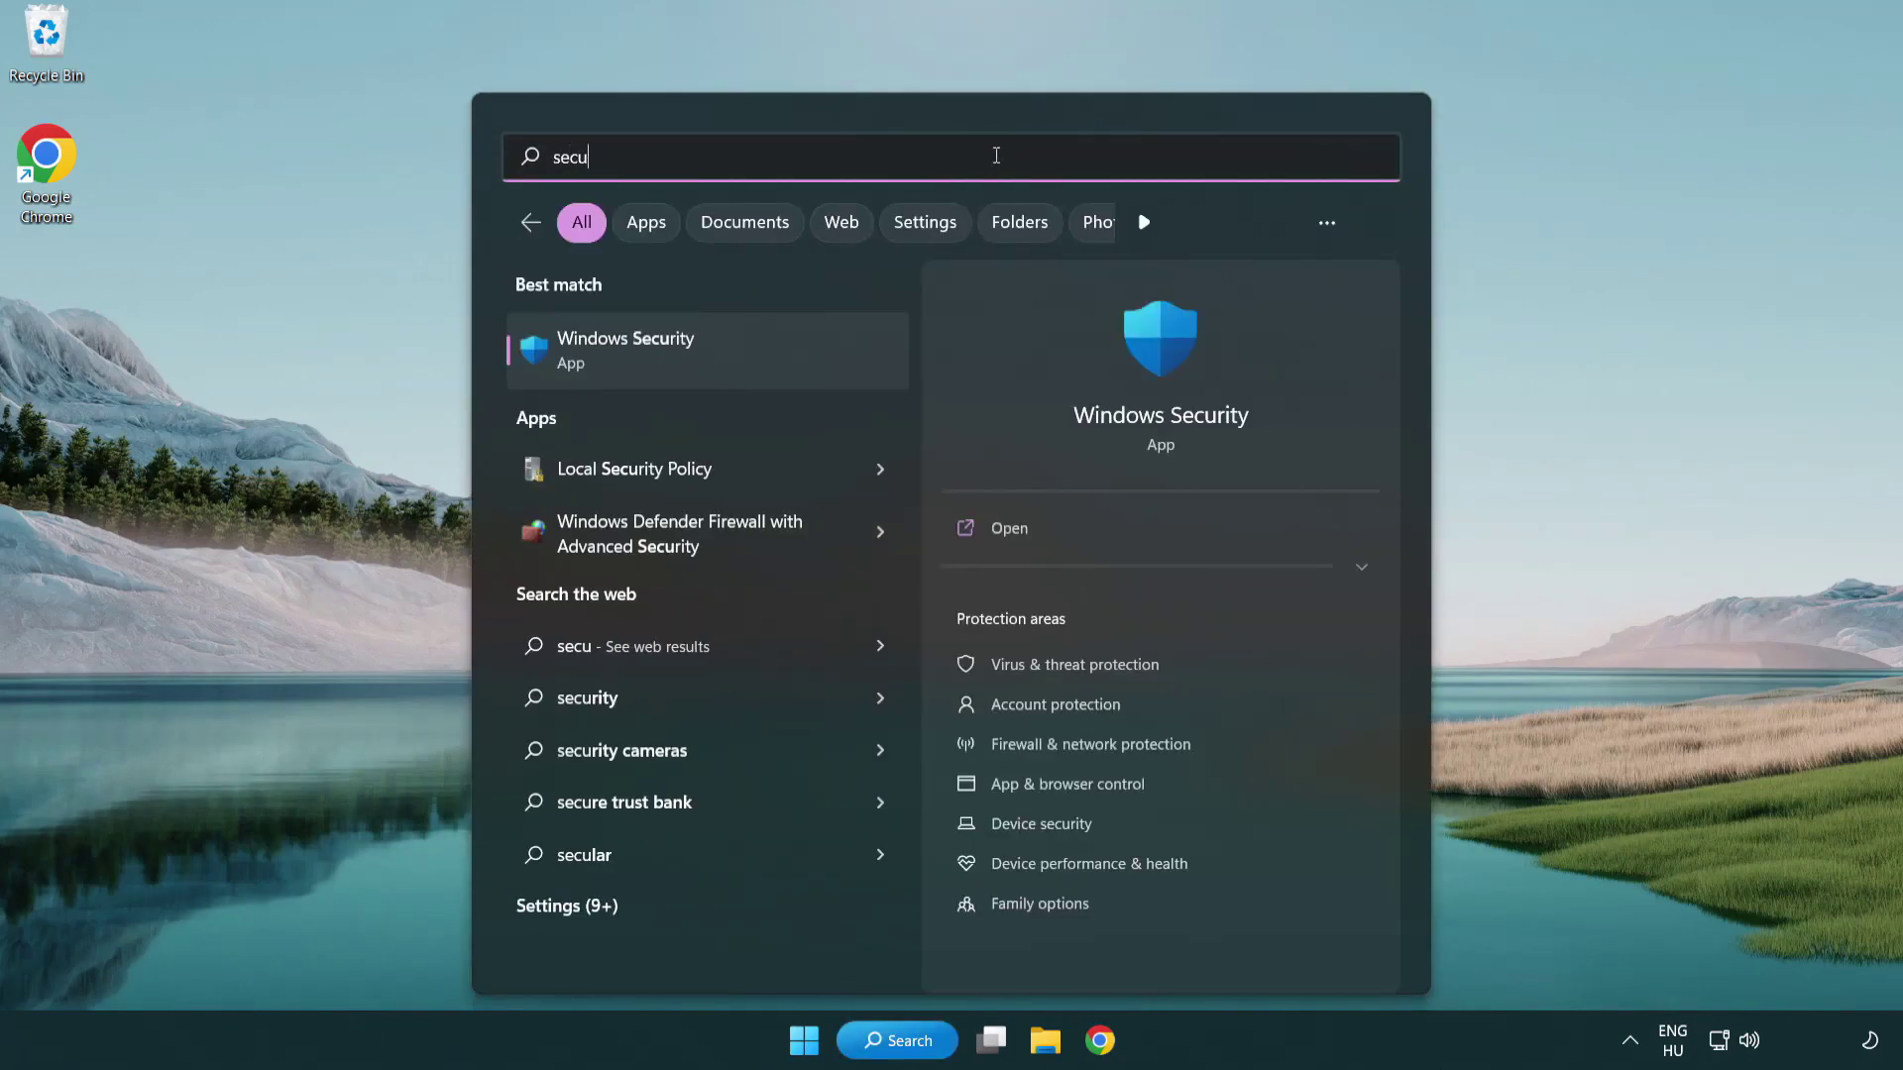
type("rity")
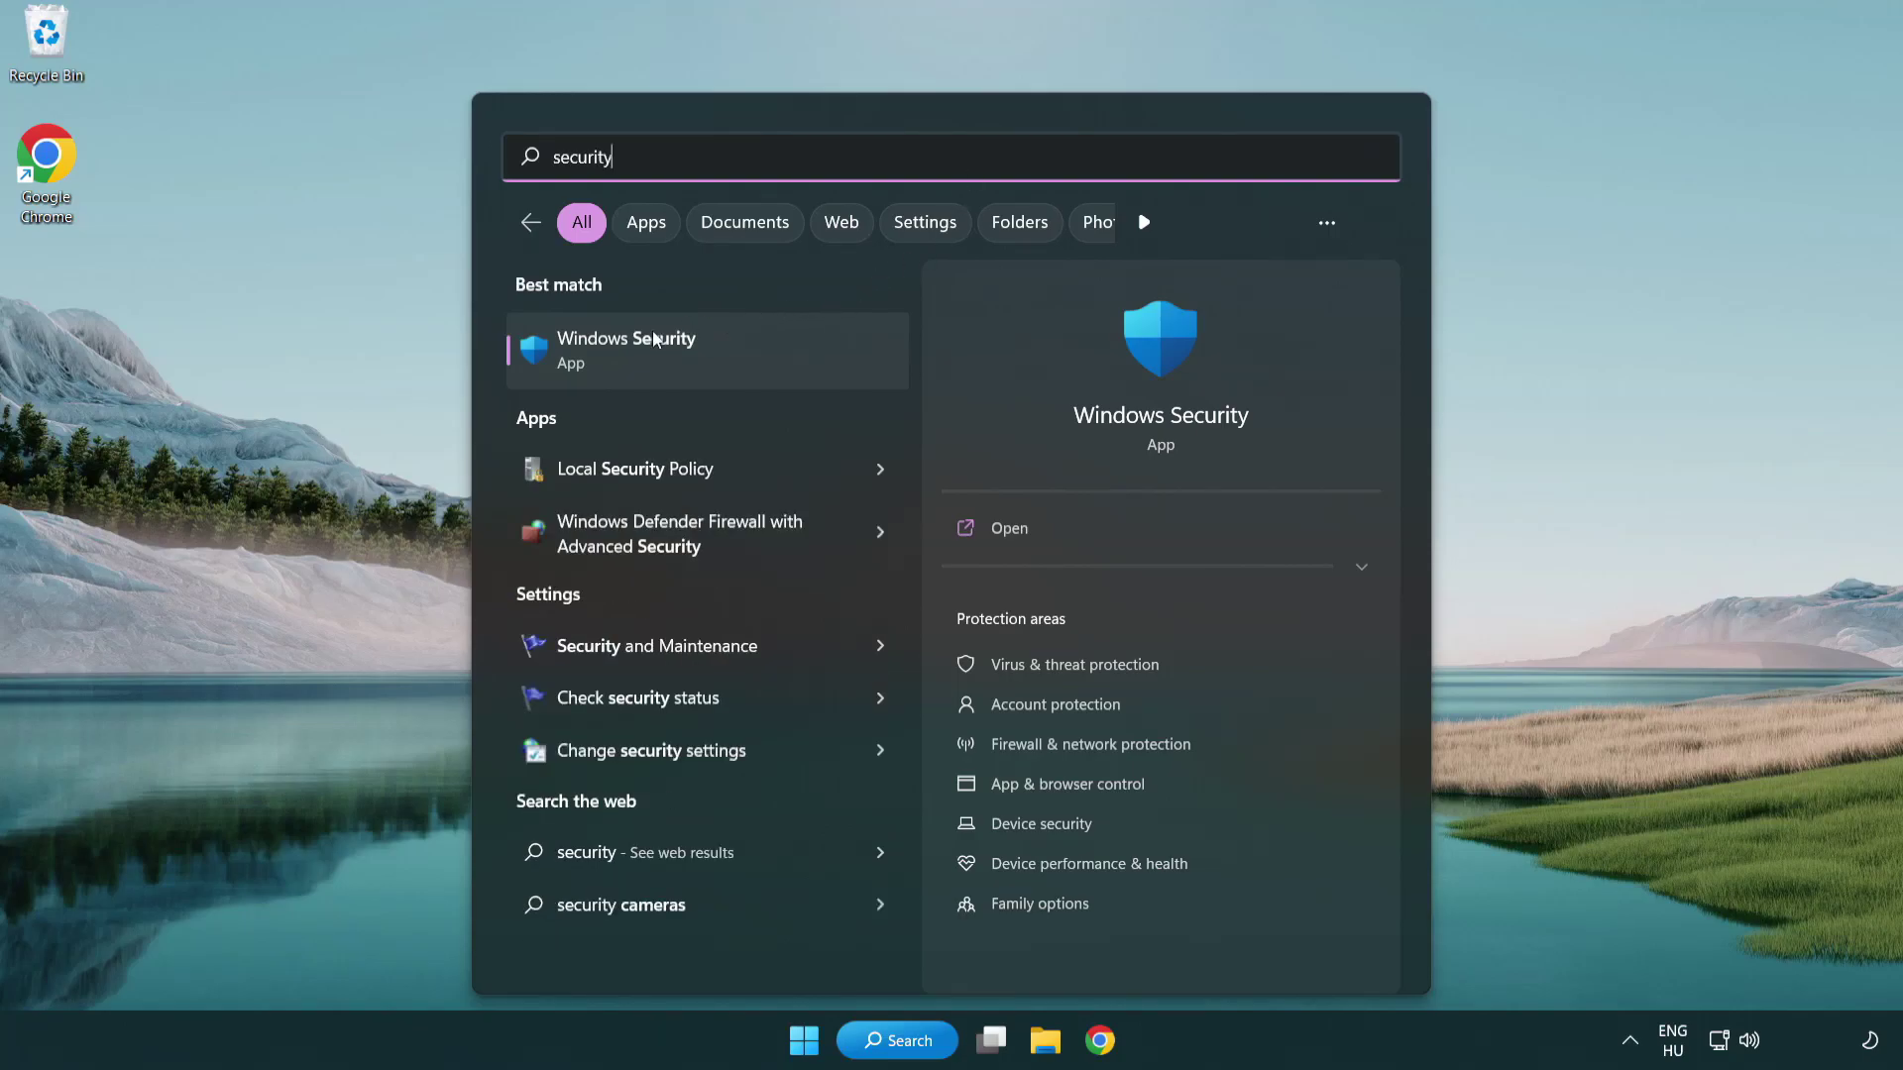
left_click(778, 367)
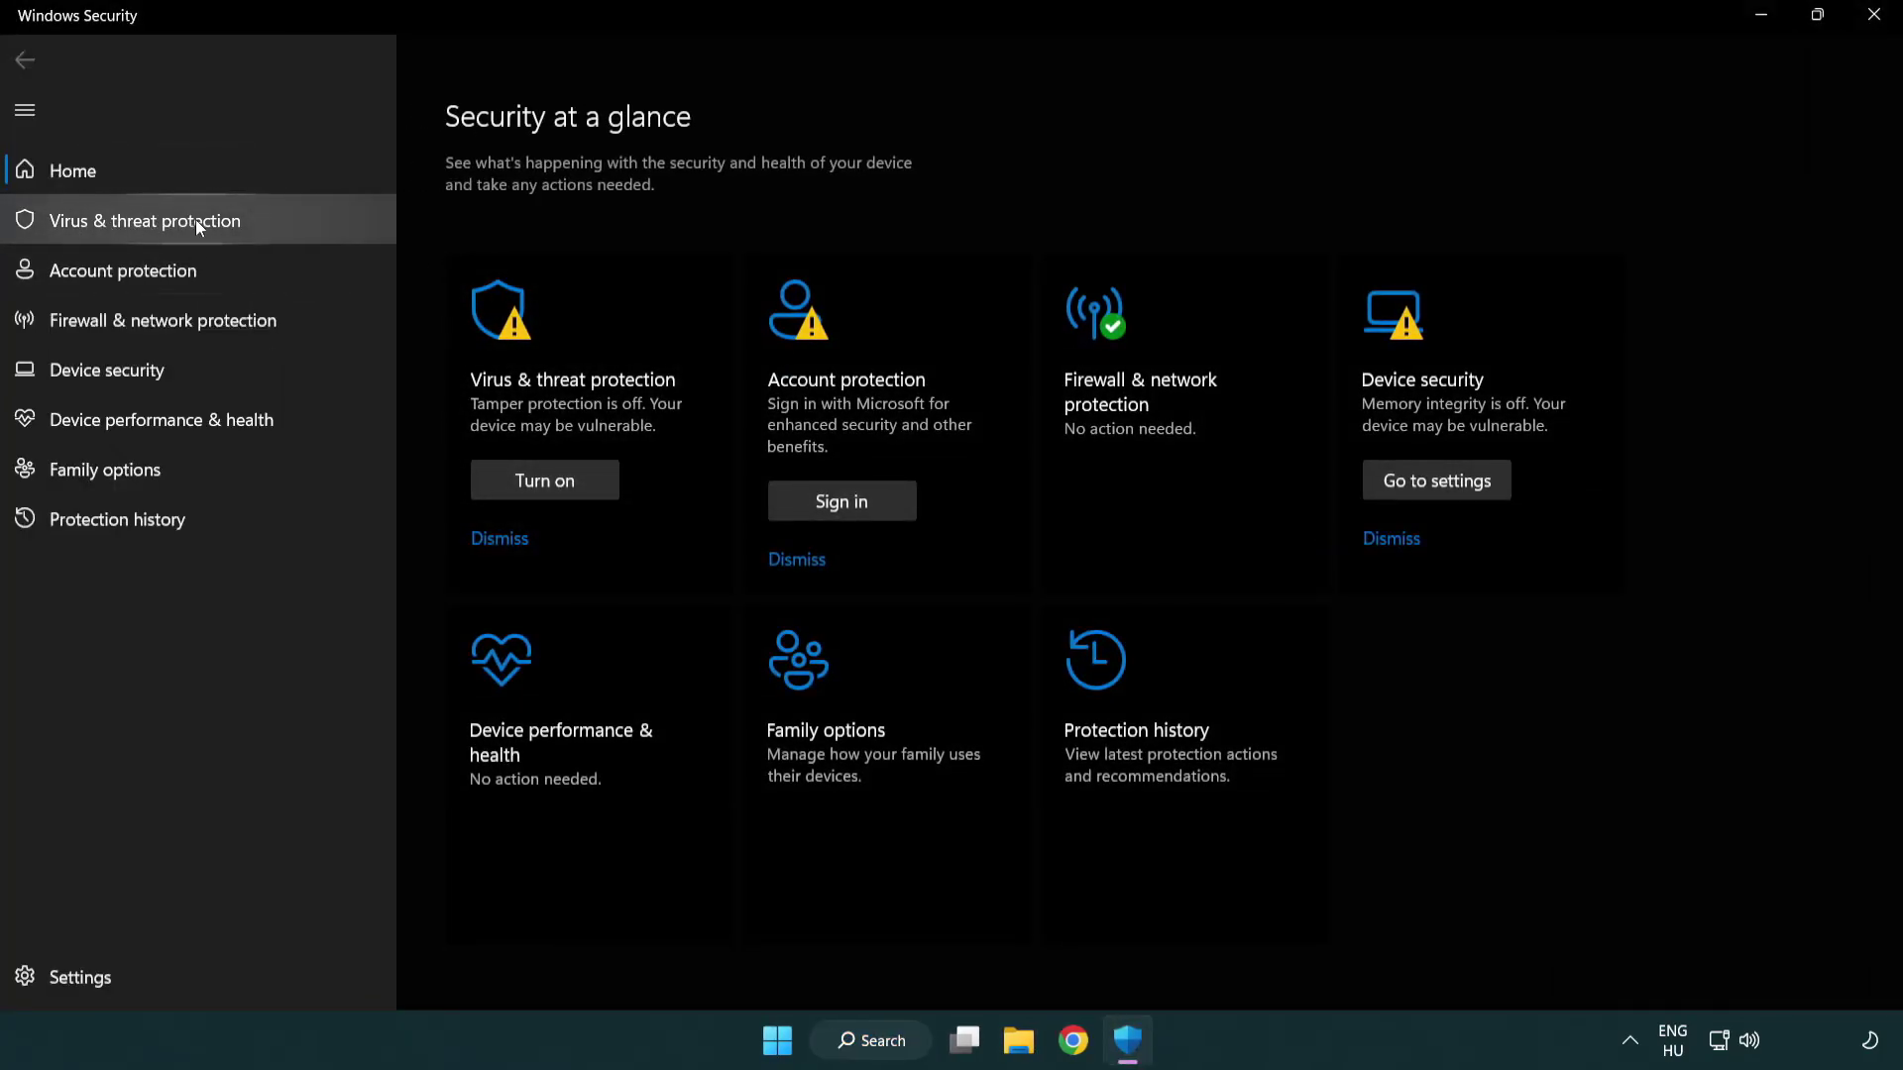
Go through Virus & threat protection settings to the Defender exclusions list
left_click(287, 220)
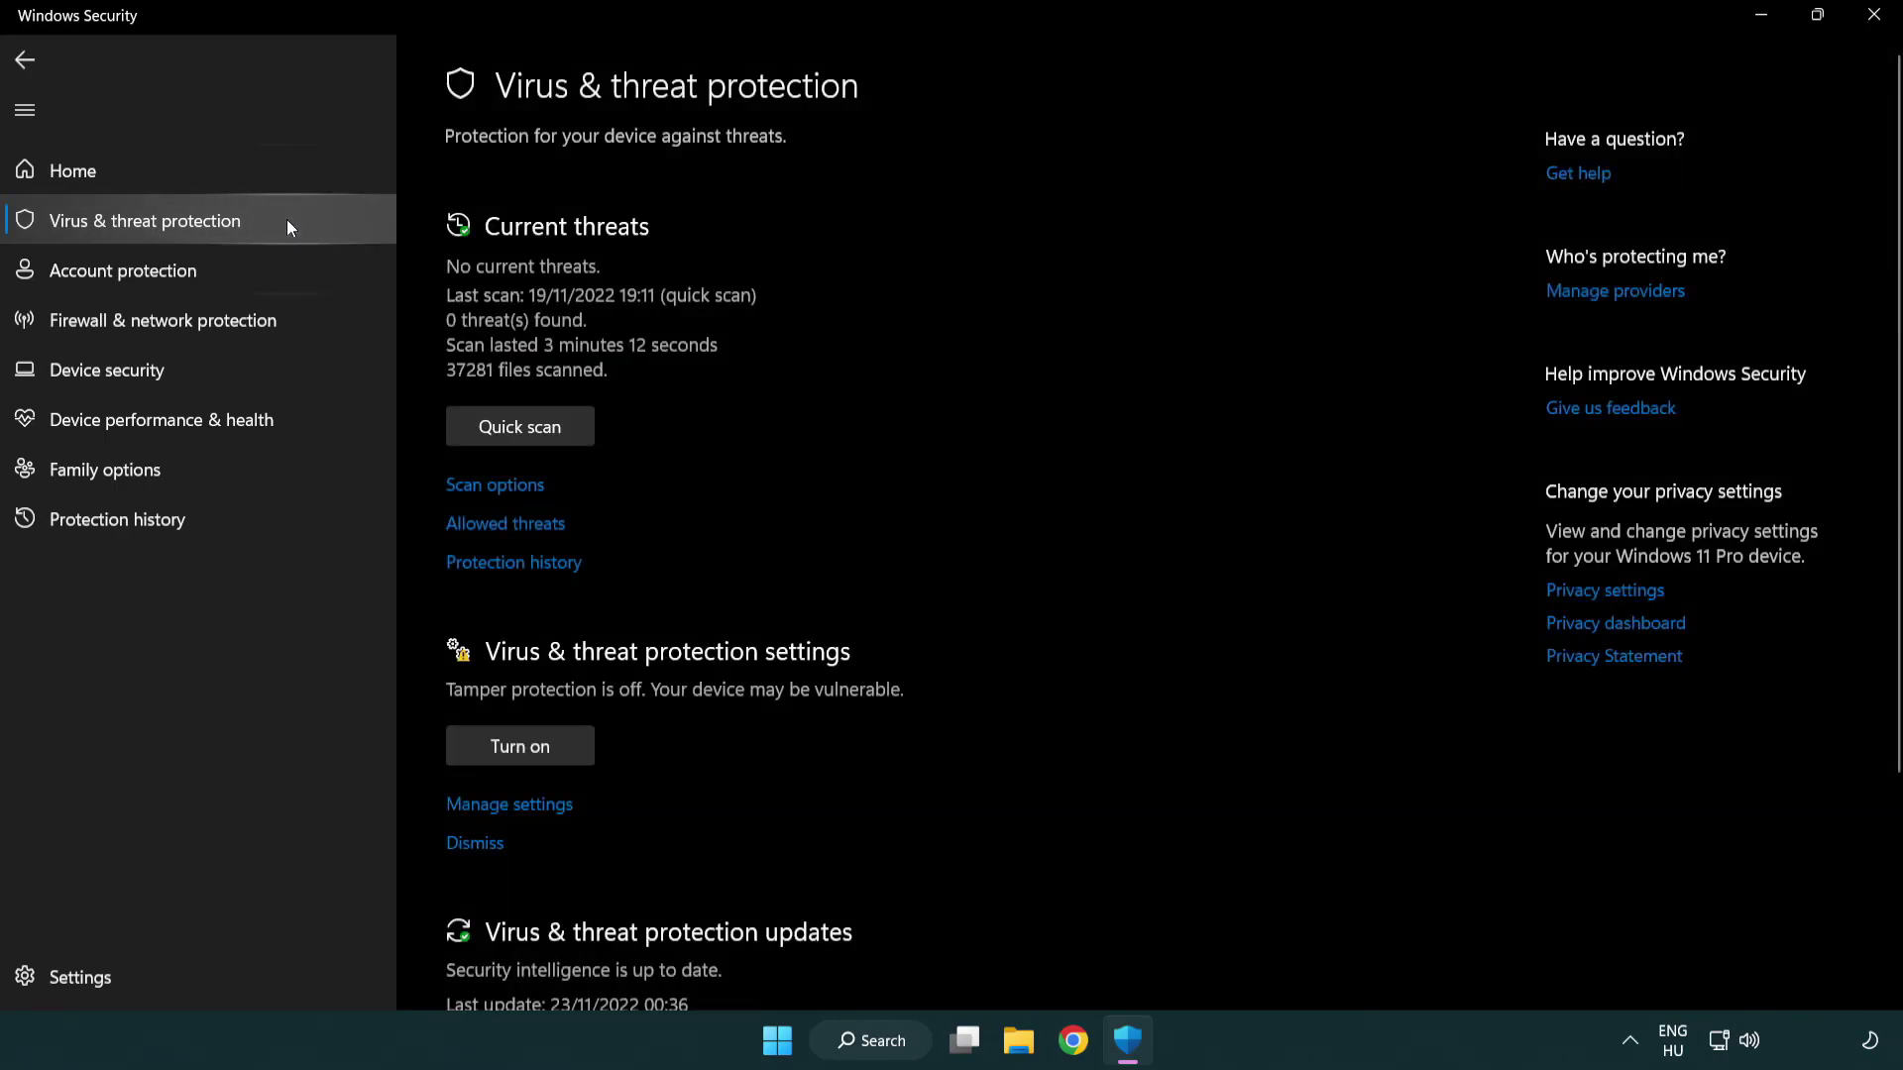
scroll(544, 426, "down", 1)
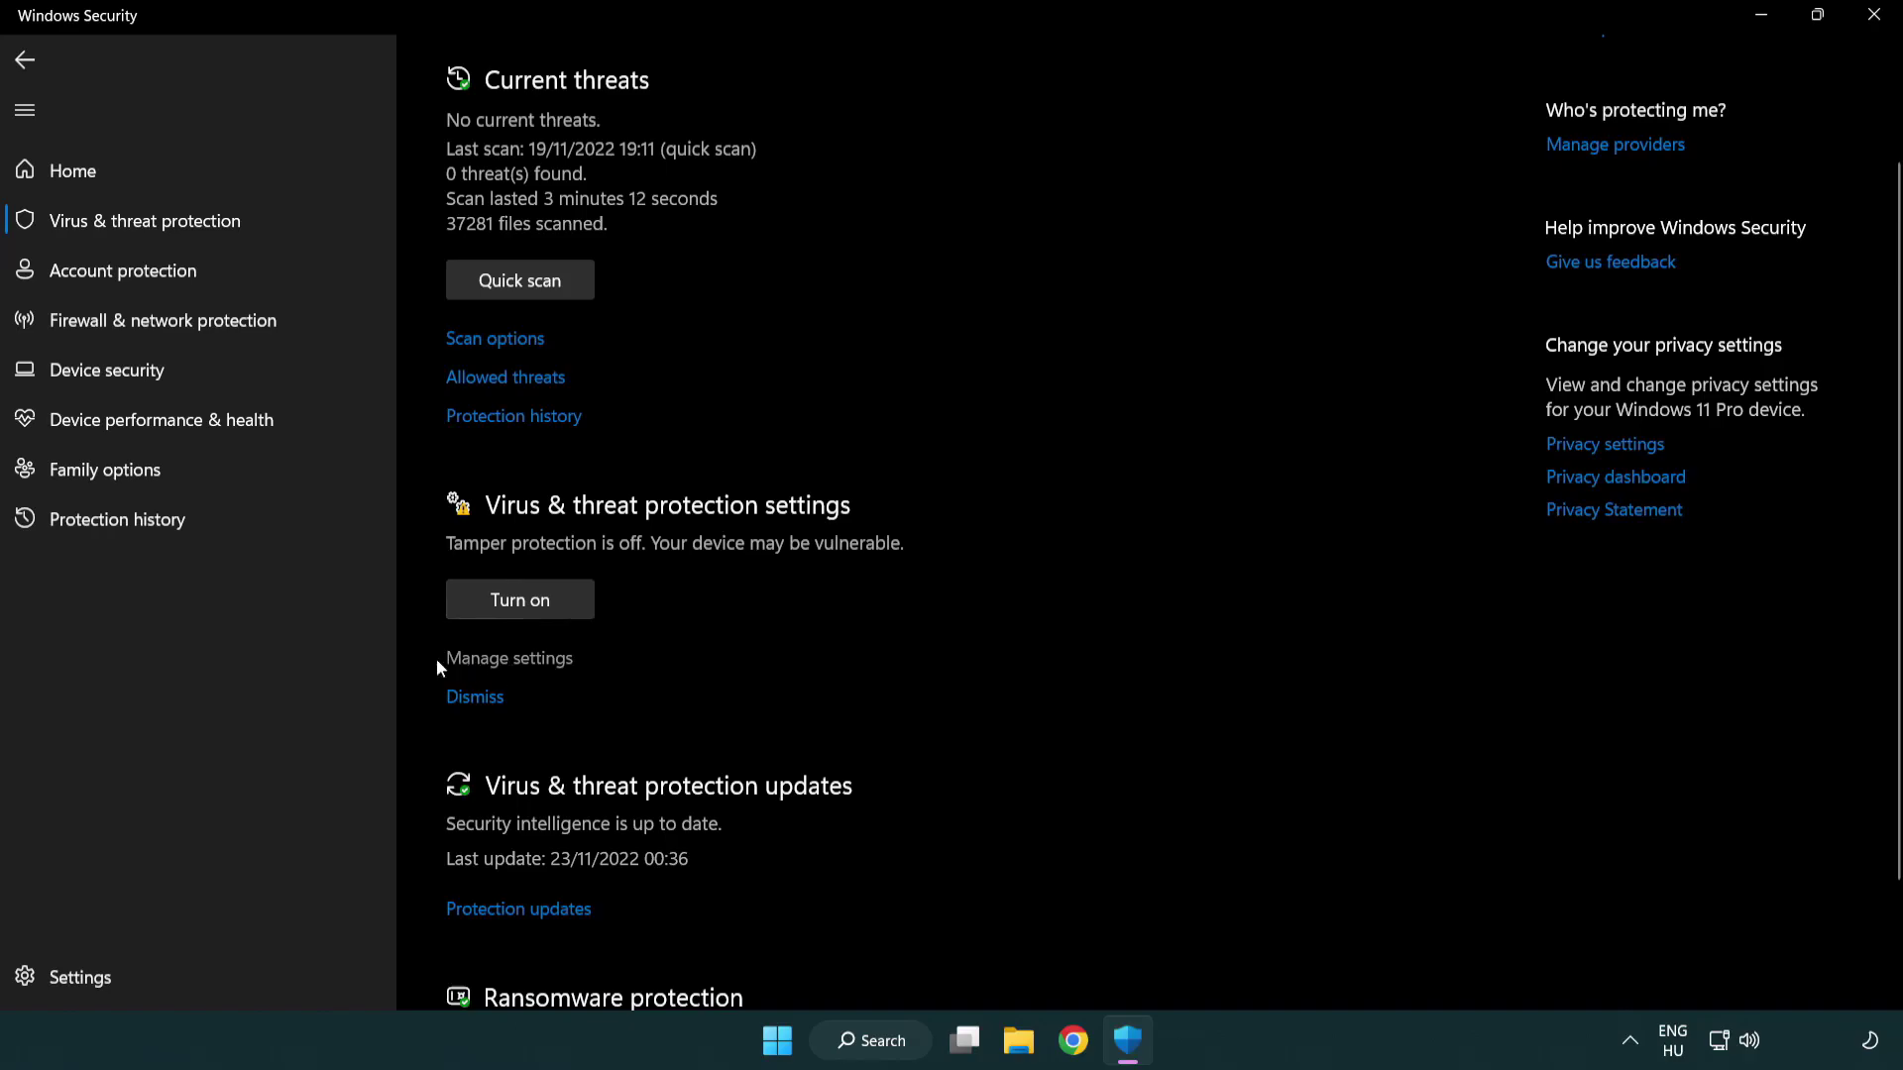
left_click(507, 661)
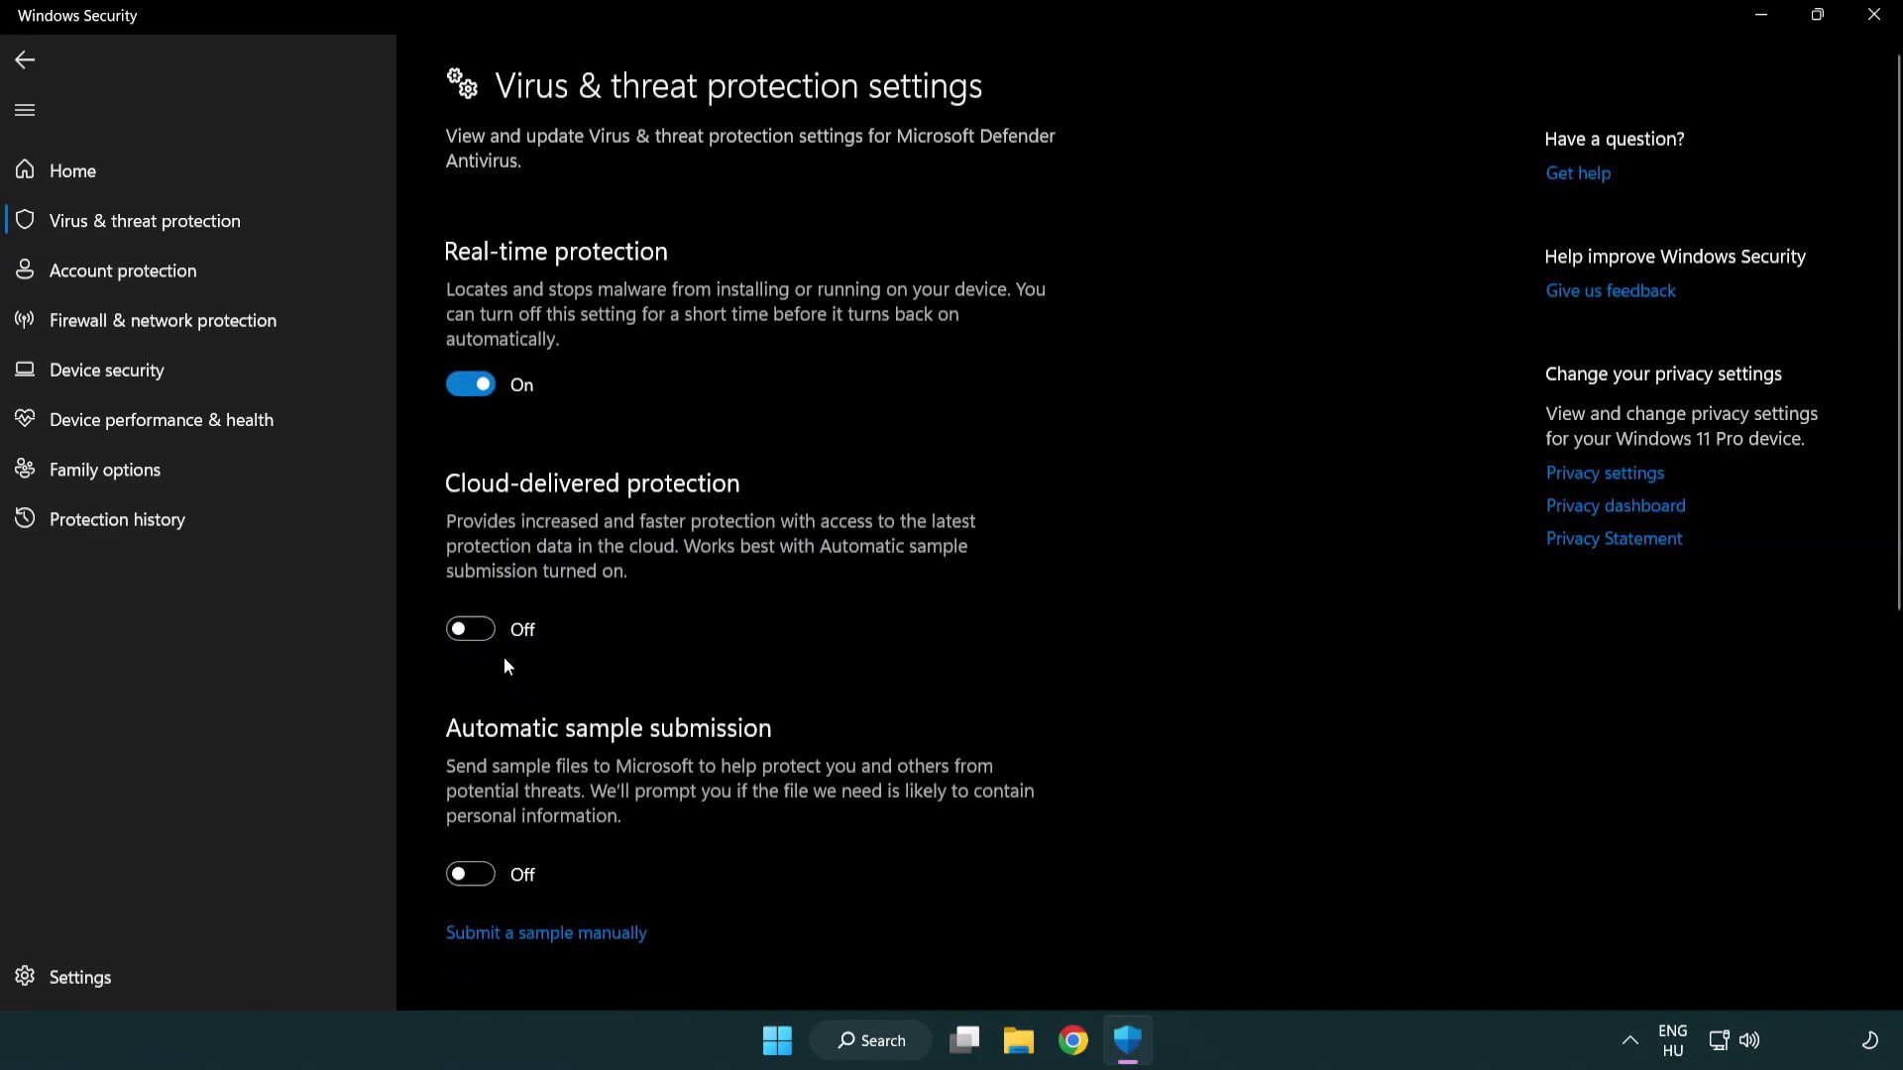
scroll(505, 659, "down", 5)
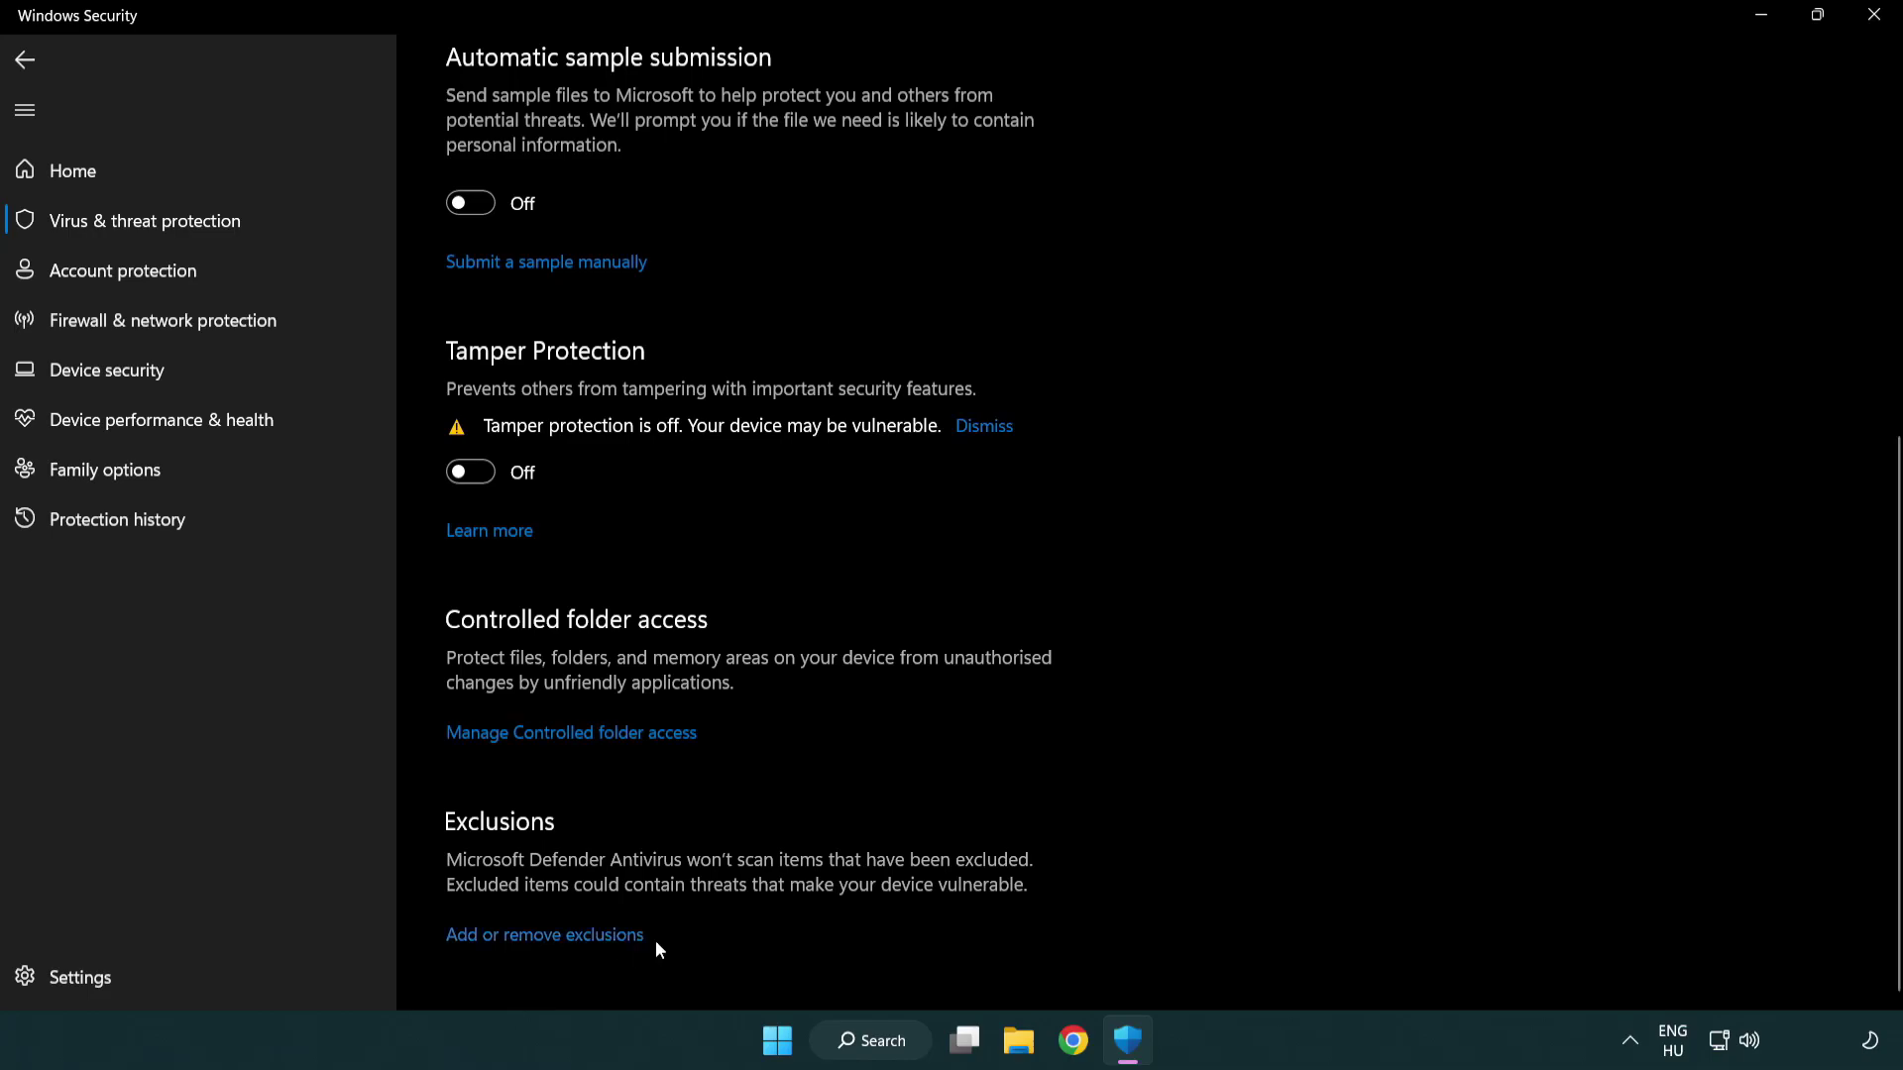
left_click(598, 939)
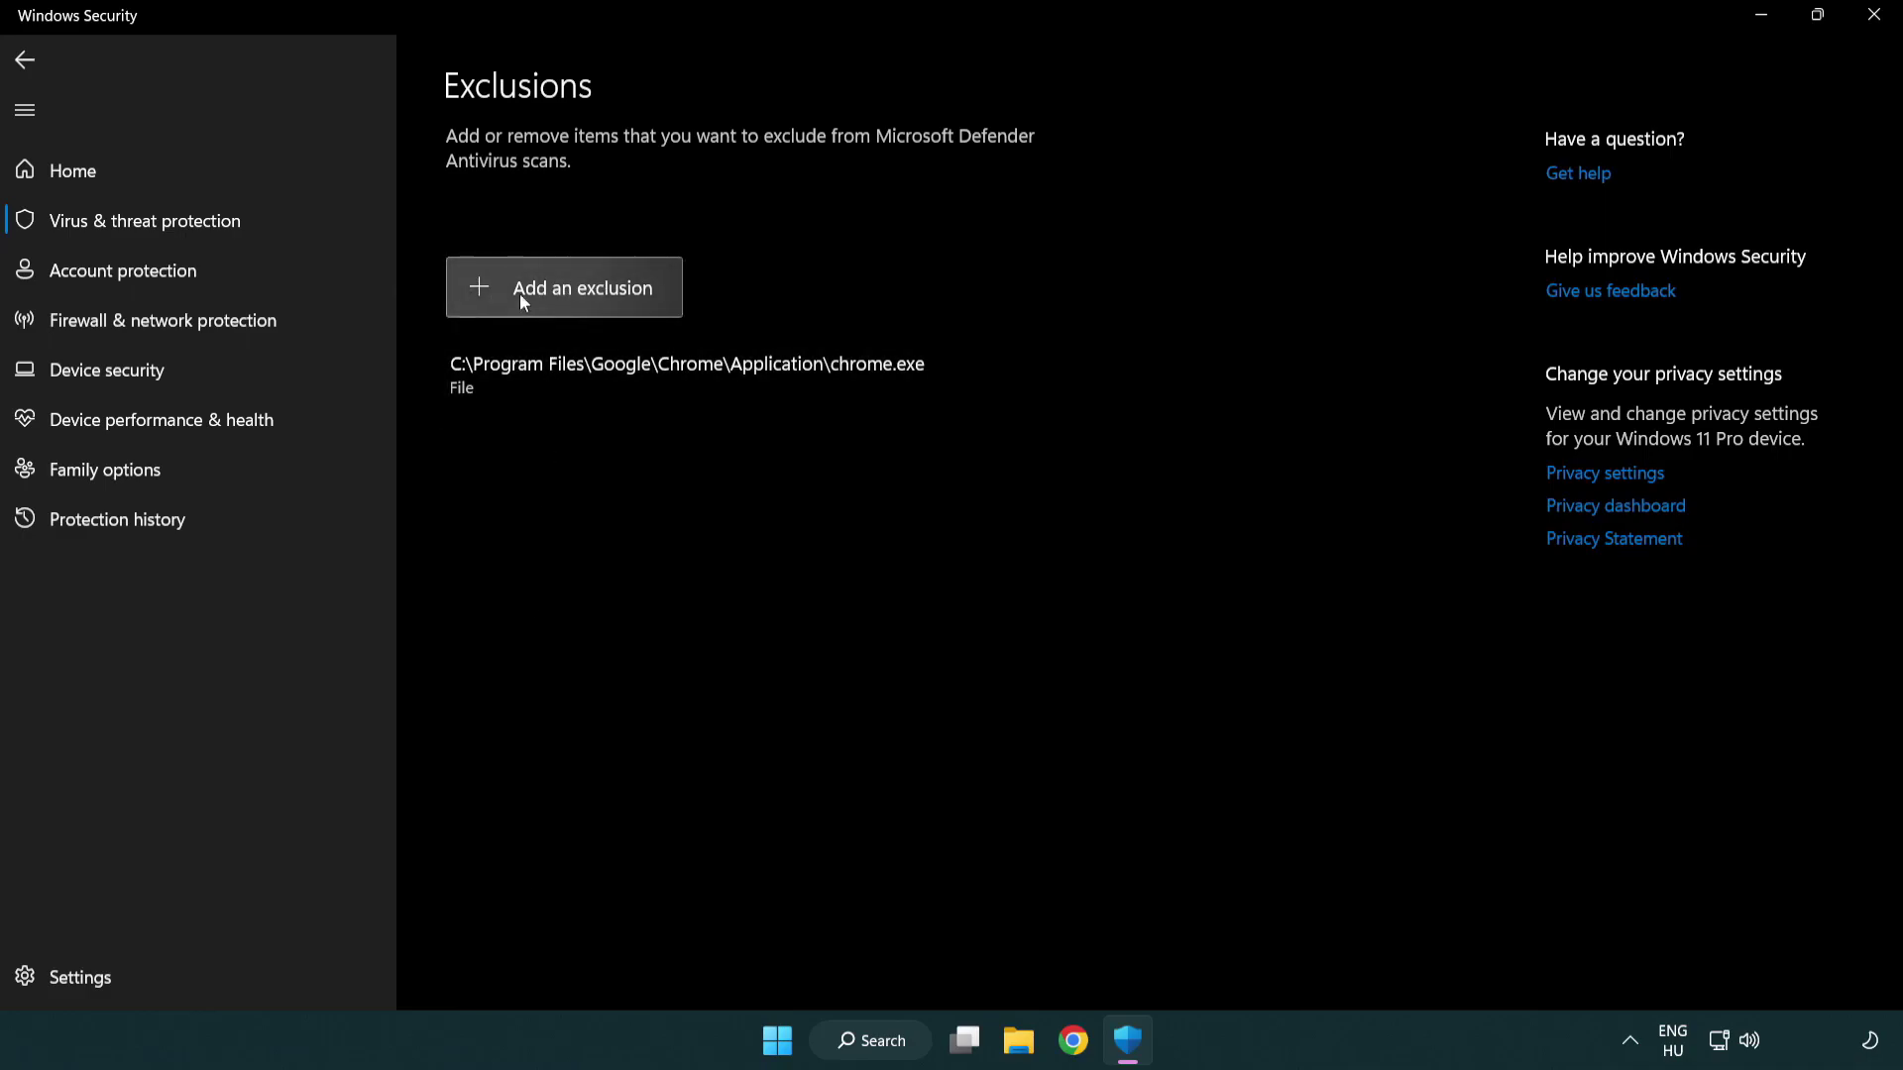
Add the shortcut in C:\Program Files (x86)\NOT WORKING APP as a file exclusion
left_click(572, 298)
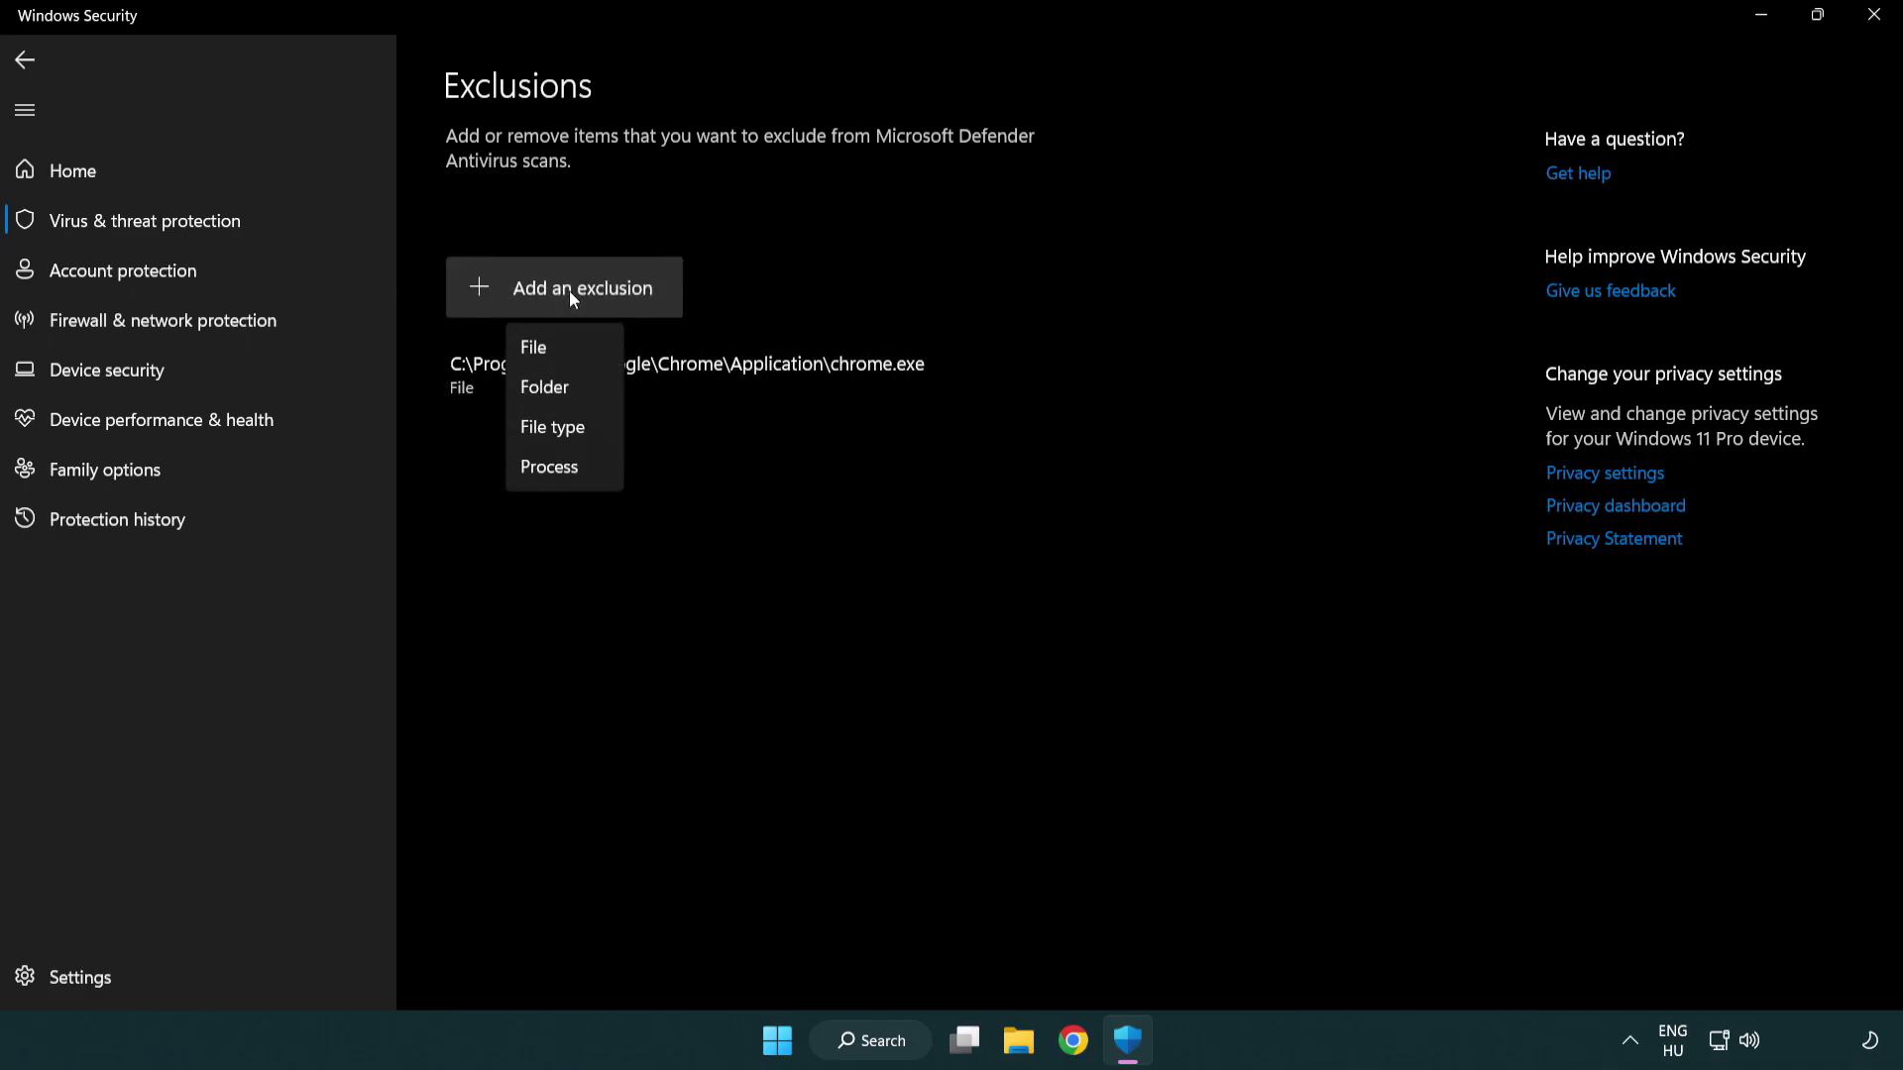
left_click(574, 355)
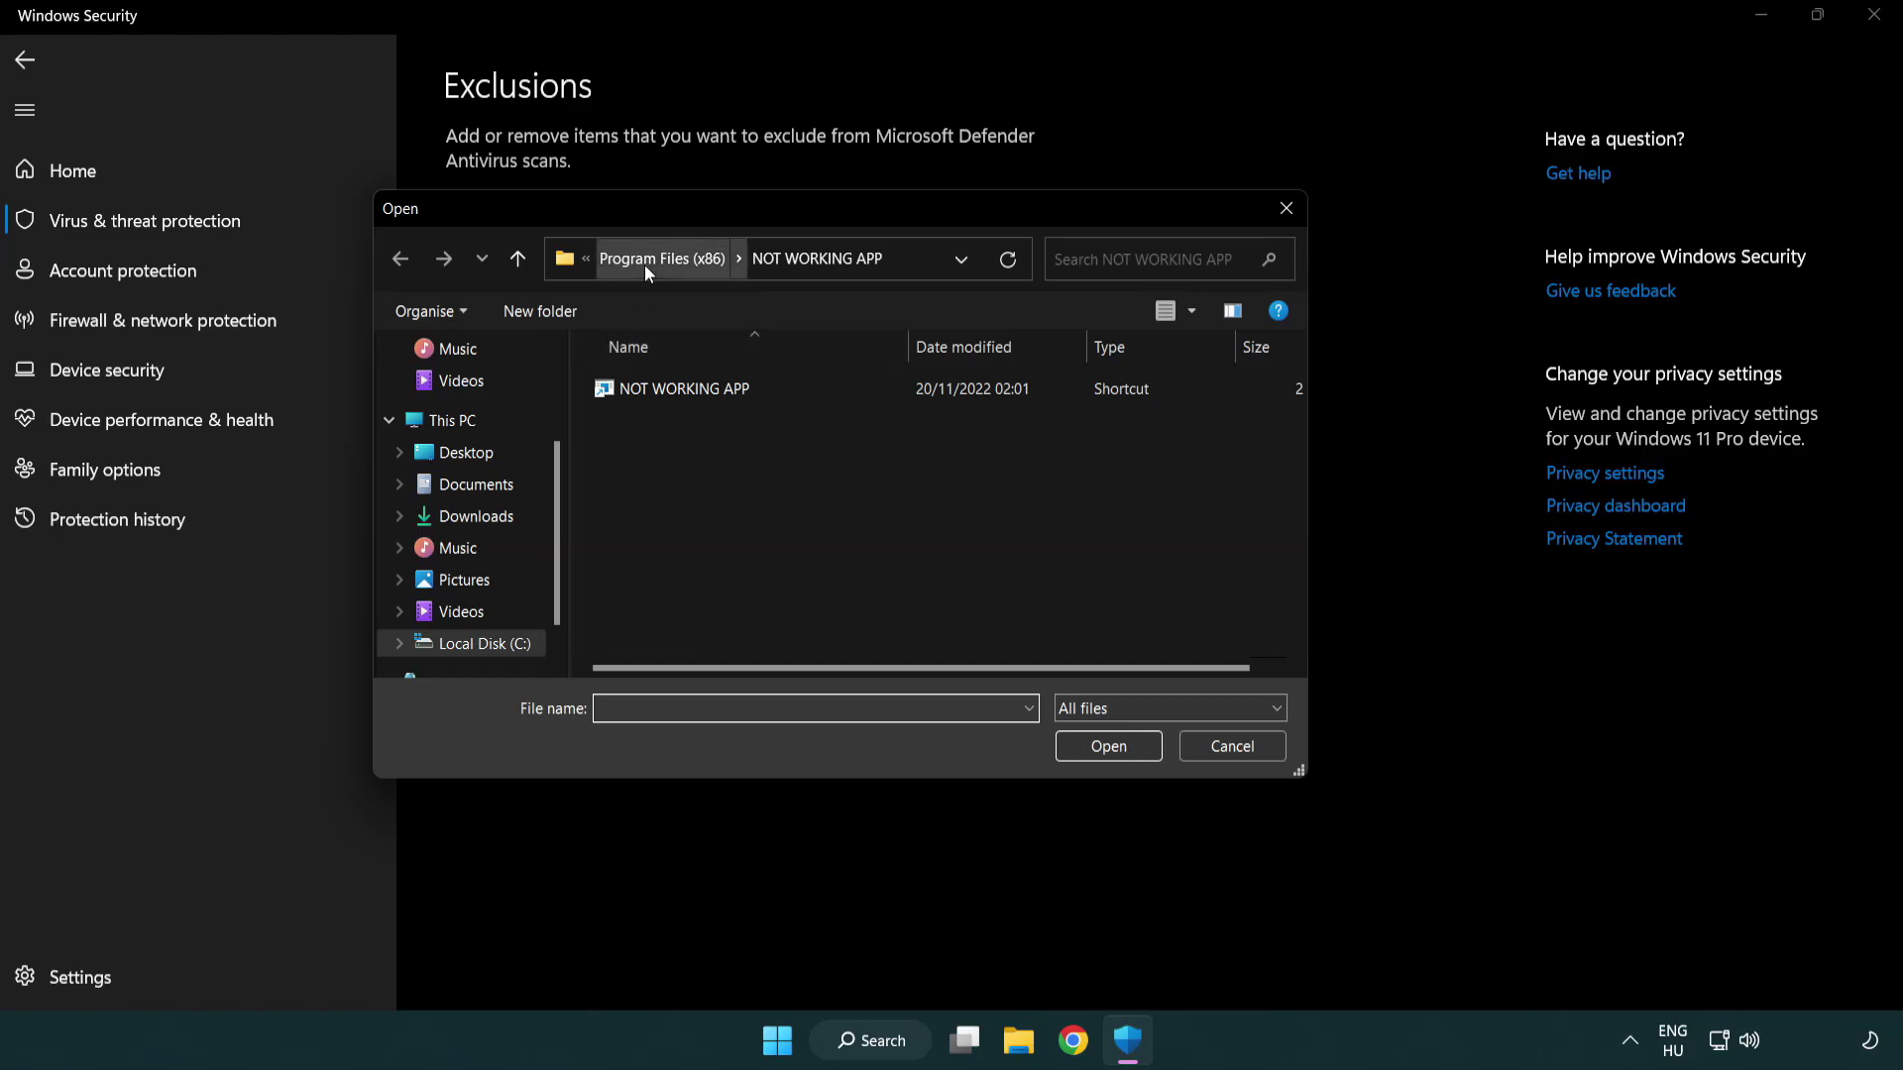
left_click(645, 259)
left_click(652, 261)
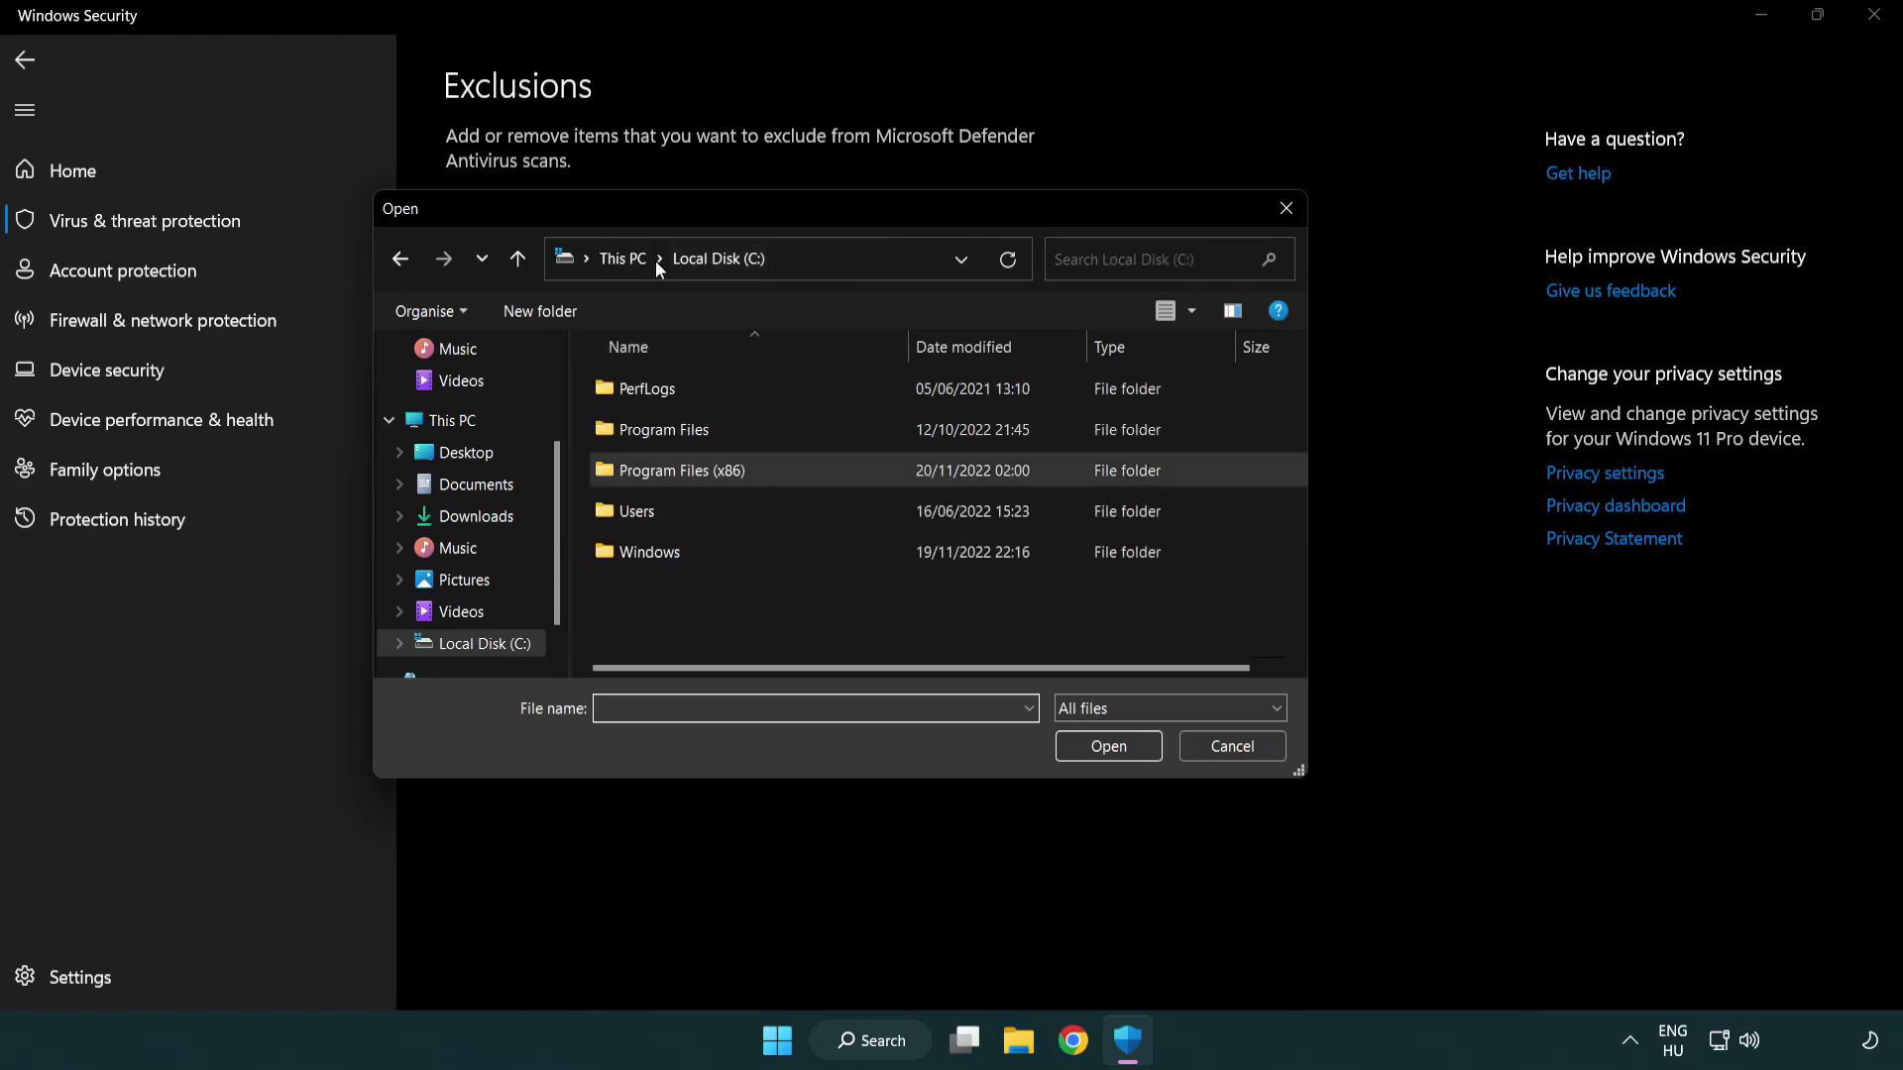
left_click(639, 261)
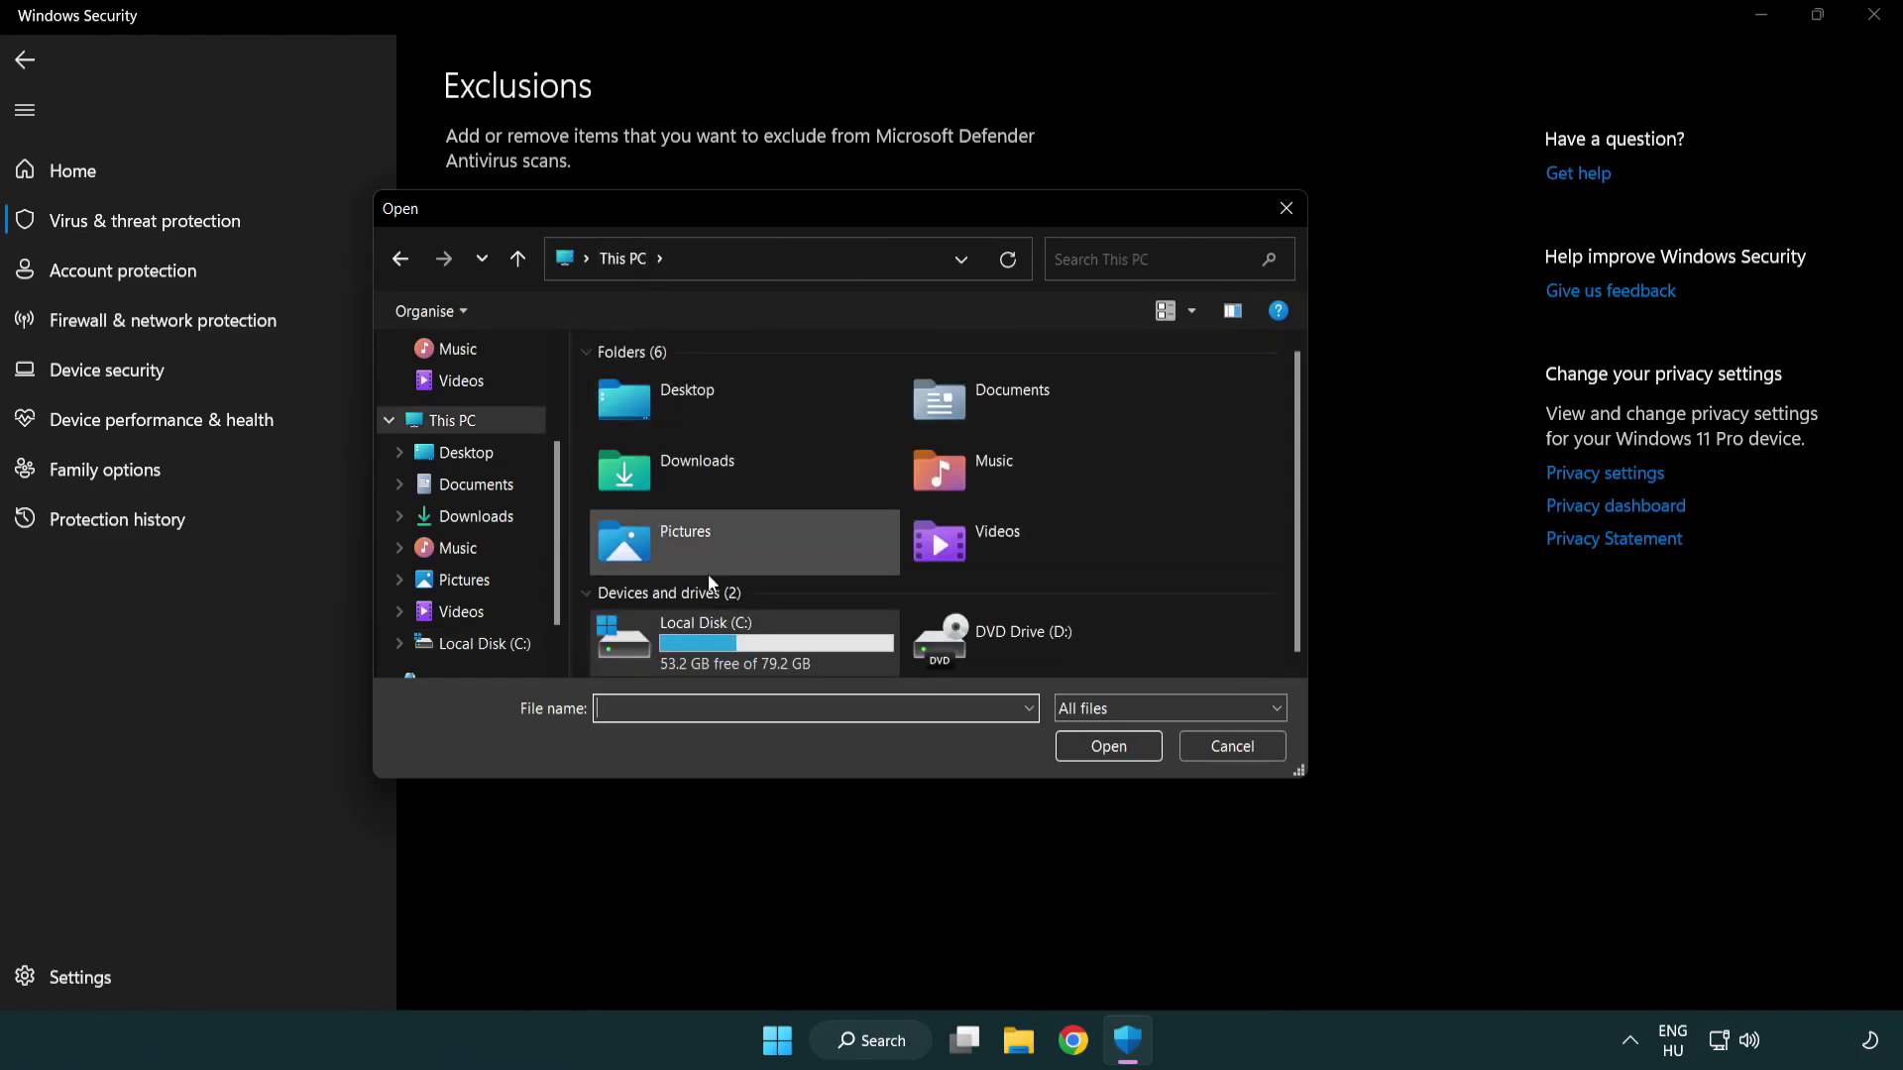
double_click(692, 646)
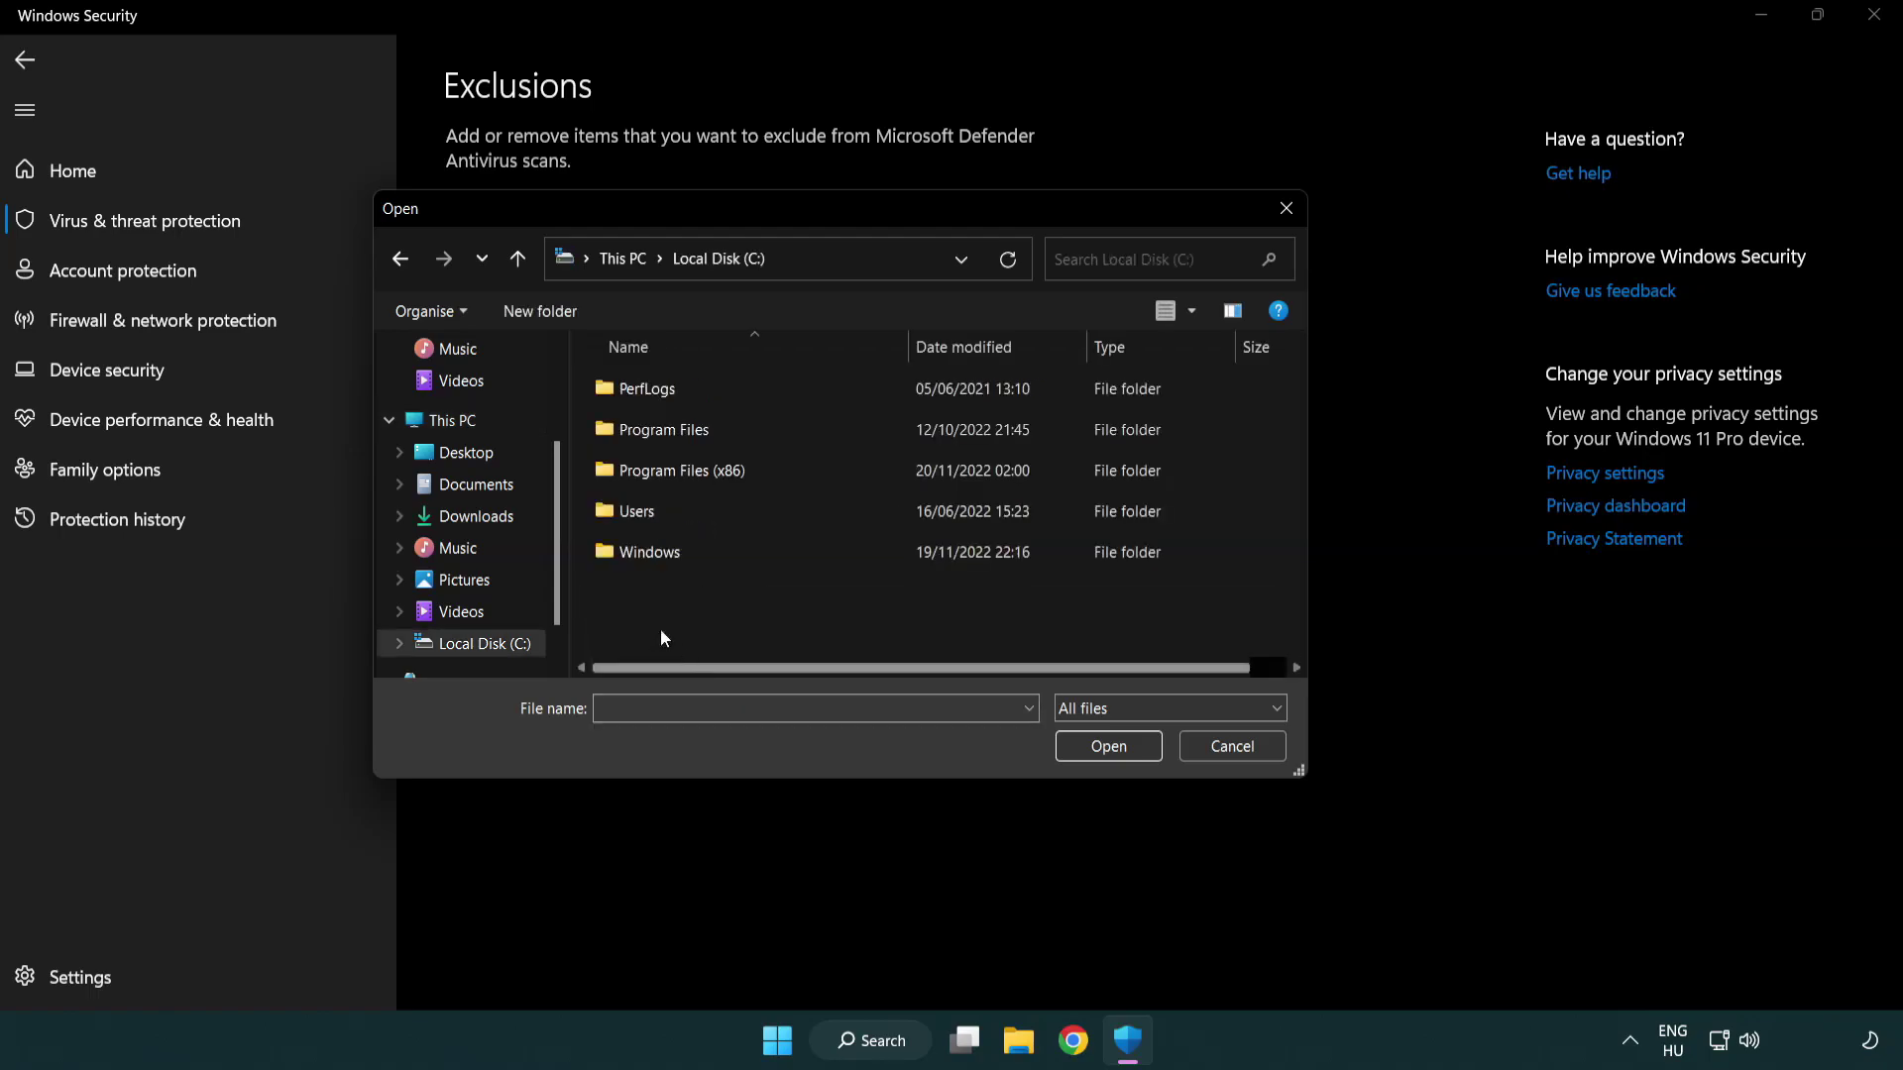
double_click(694, 466)
double_click(710, 636)
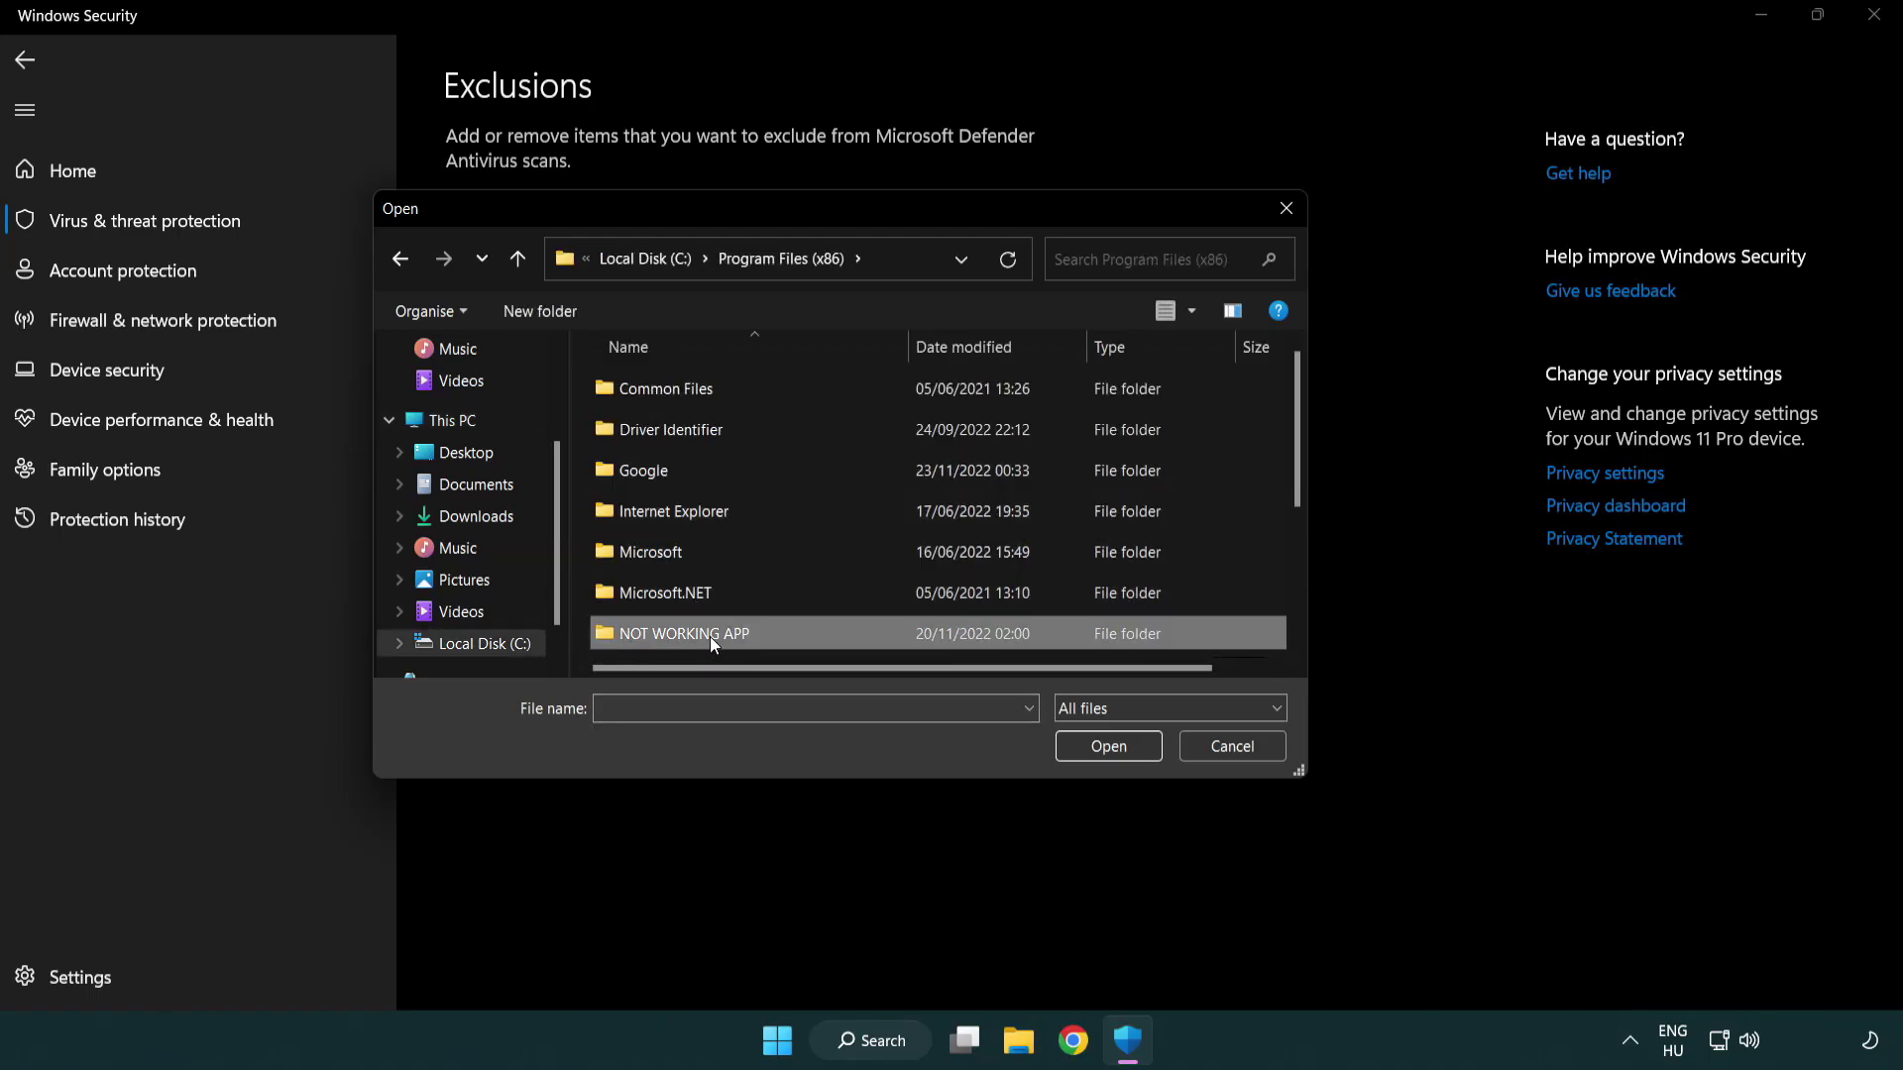
left_click(670, 387)
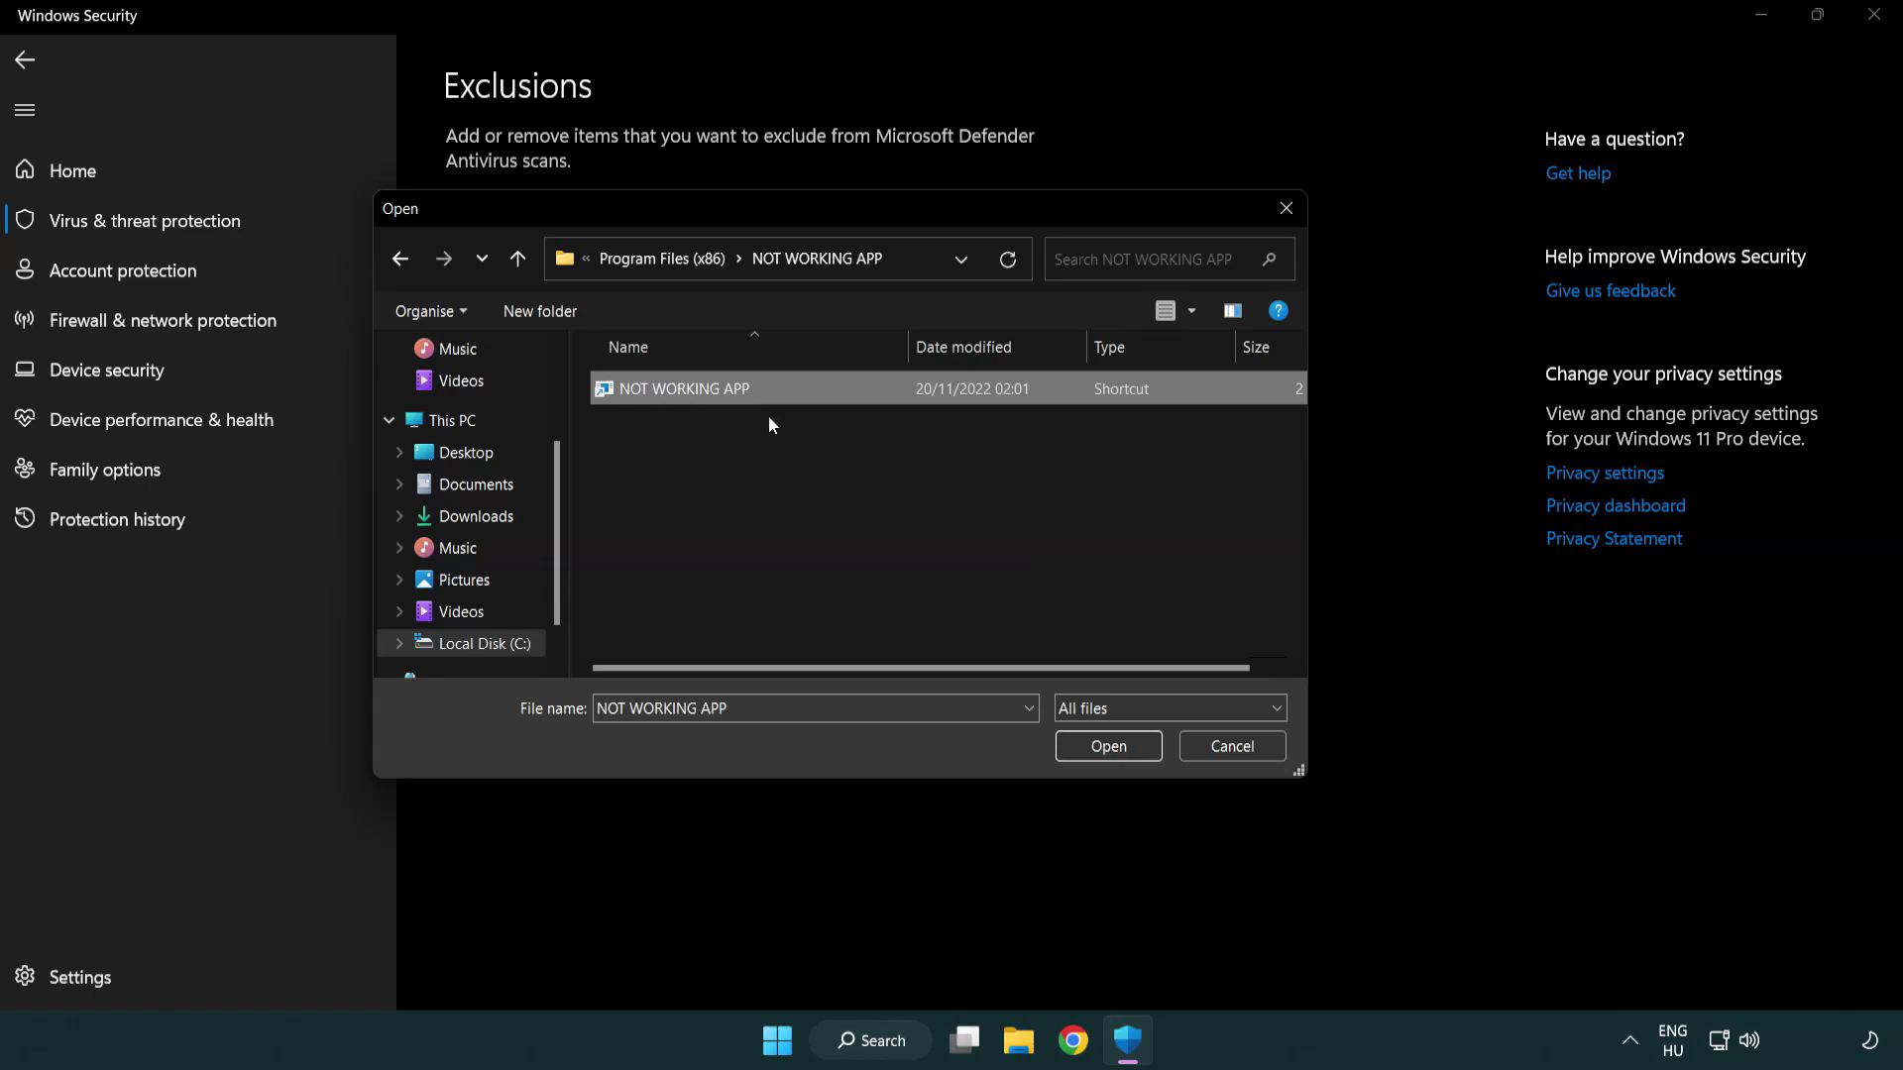
left_click(1104, 754)
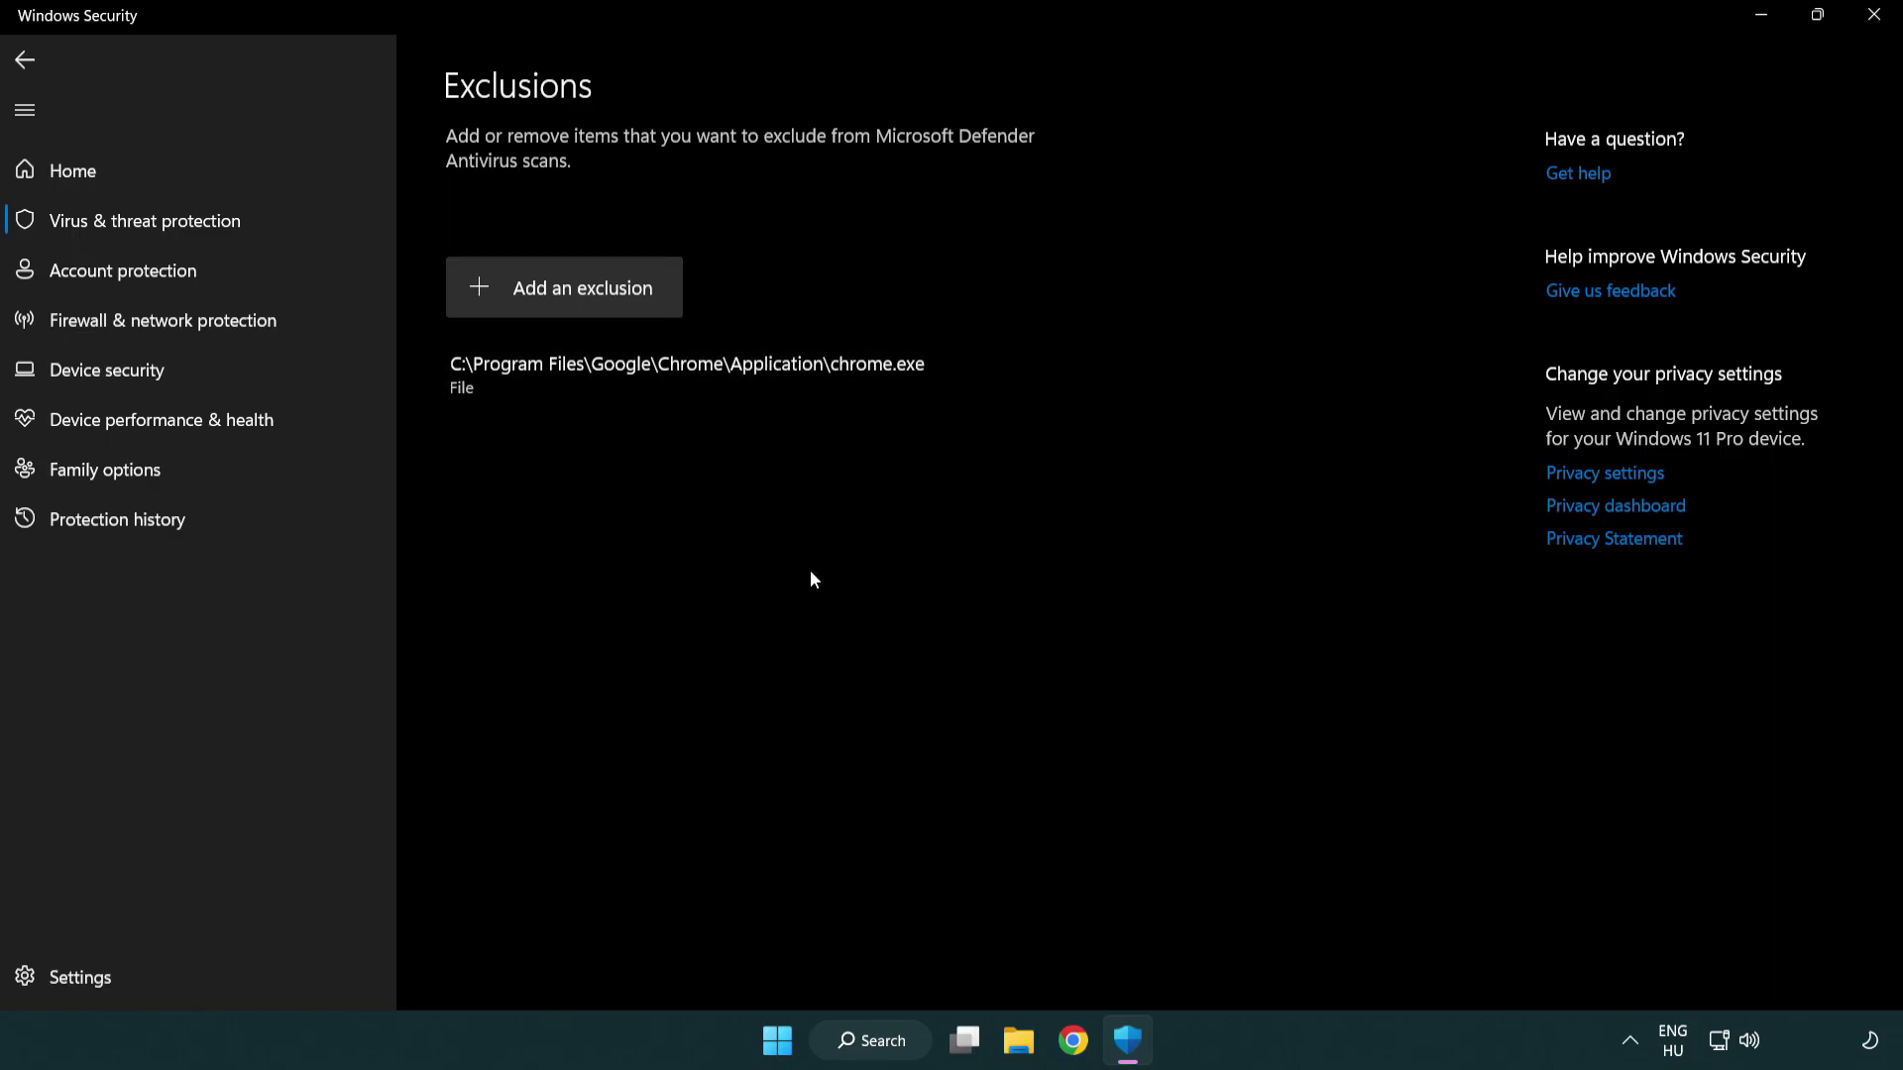
Close Windows Security and show the Start menu's restart options
left_click(1873, 16)
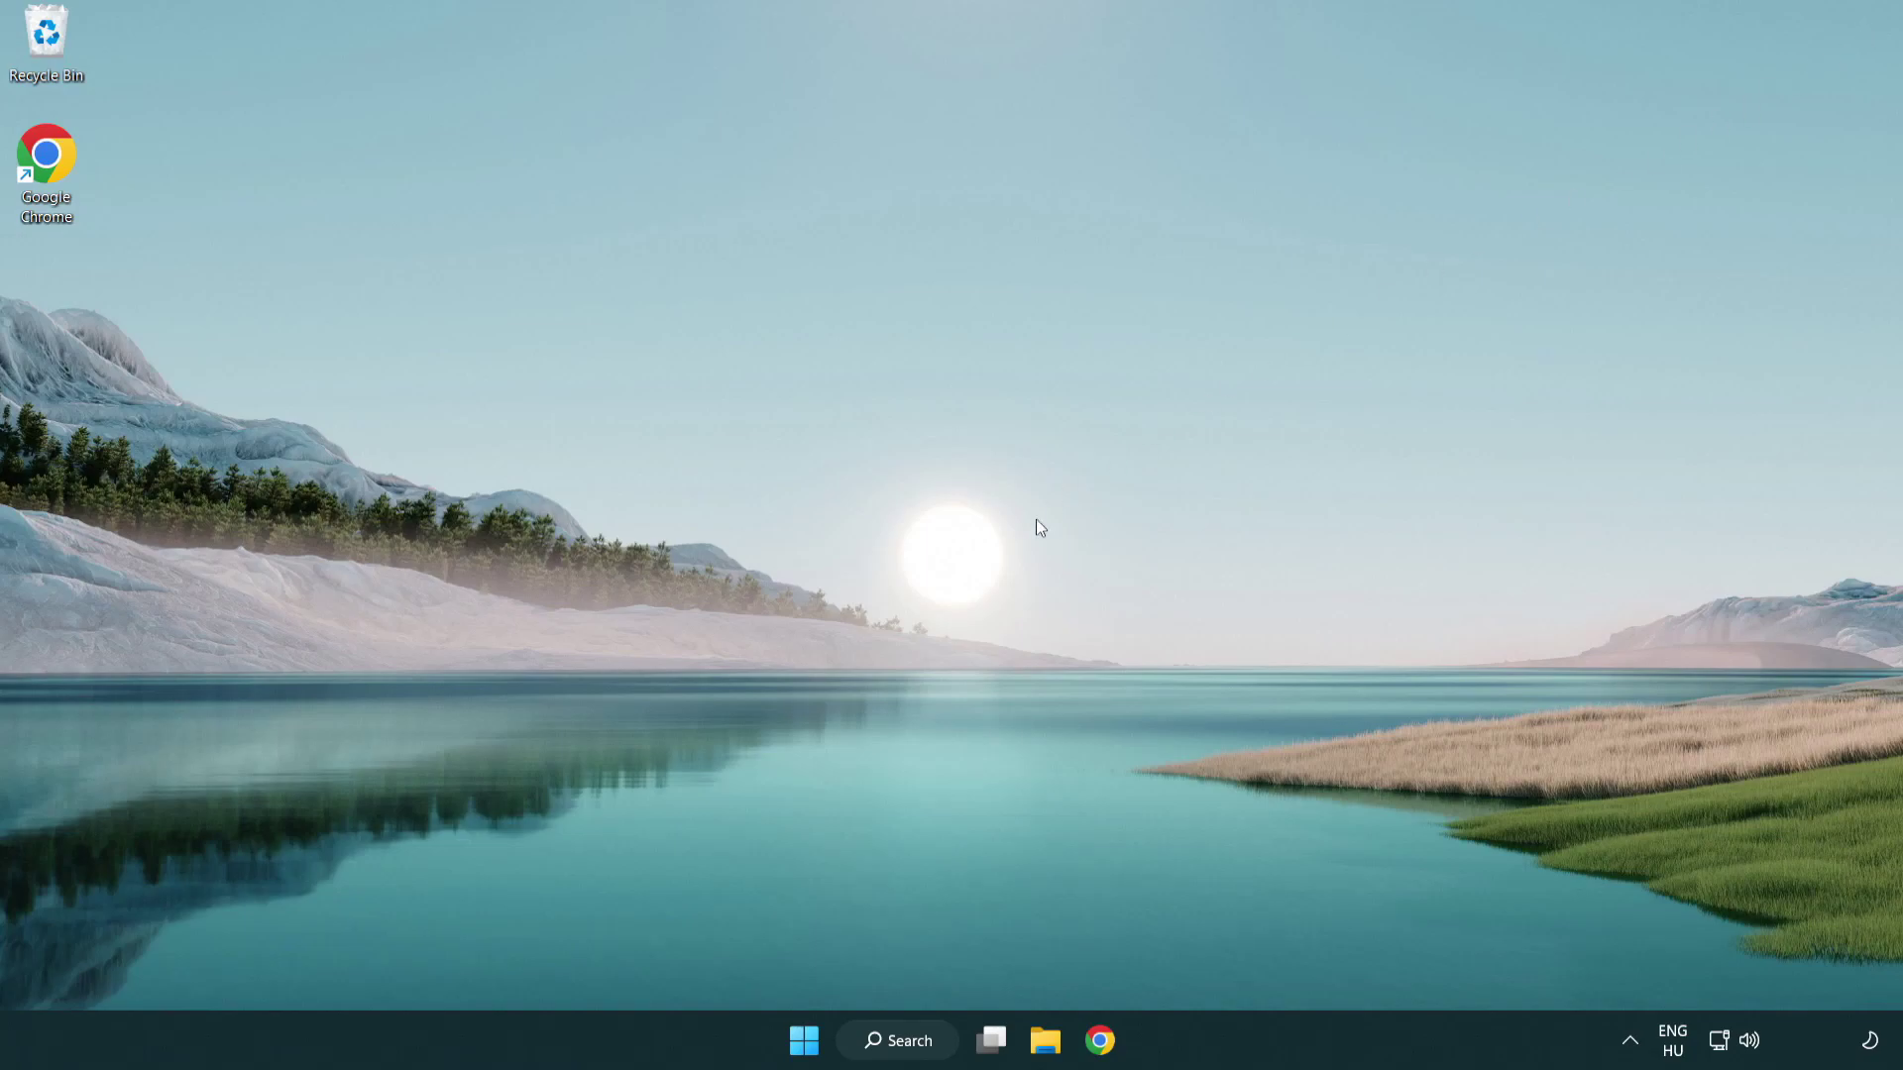
left_click(804, 1041)
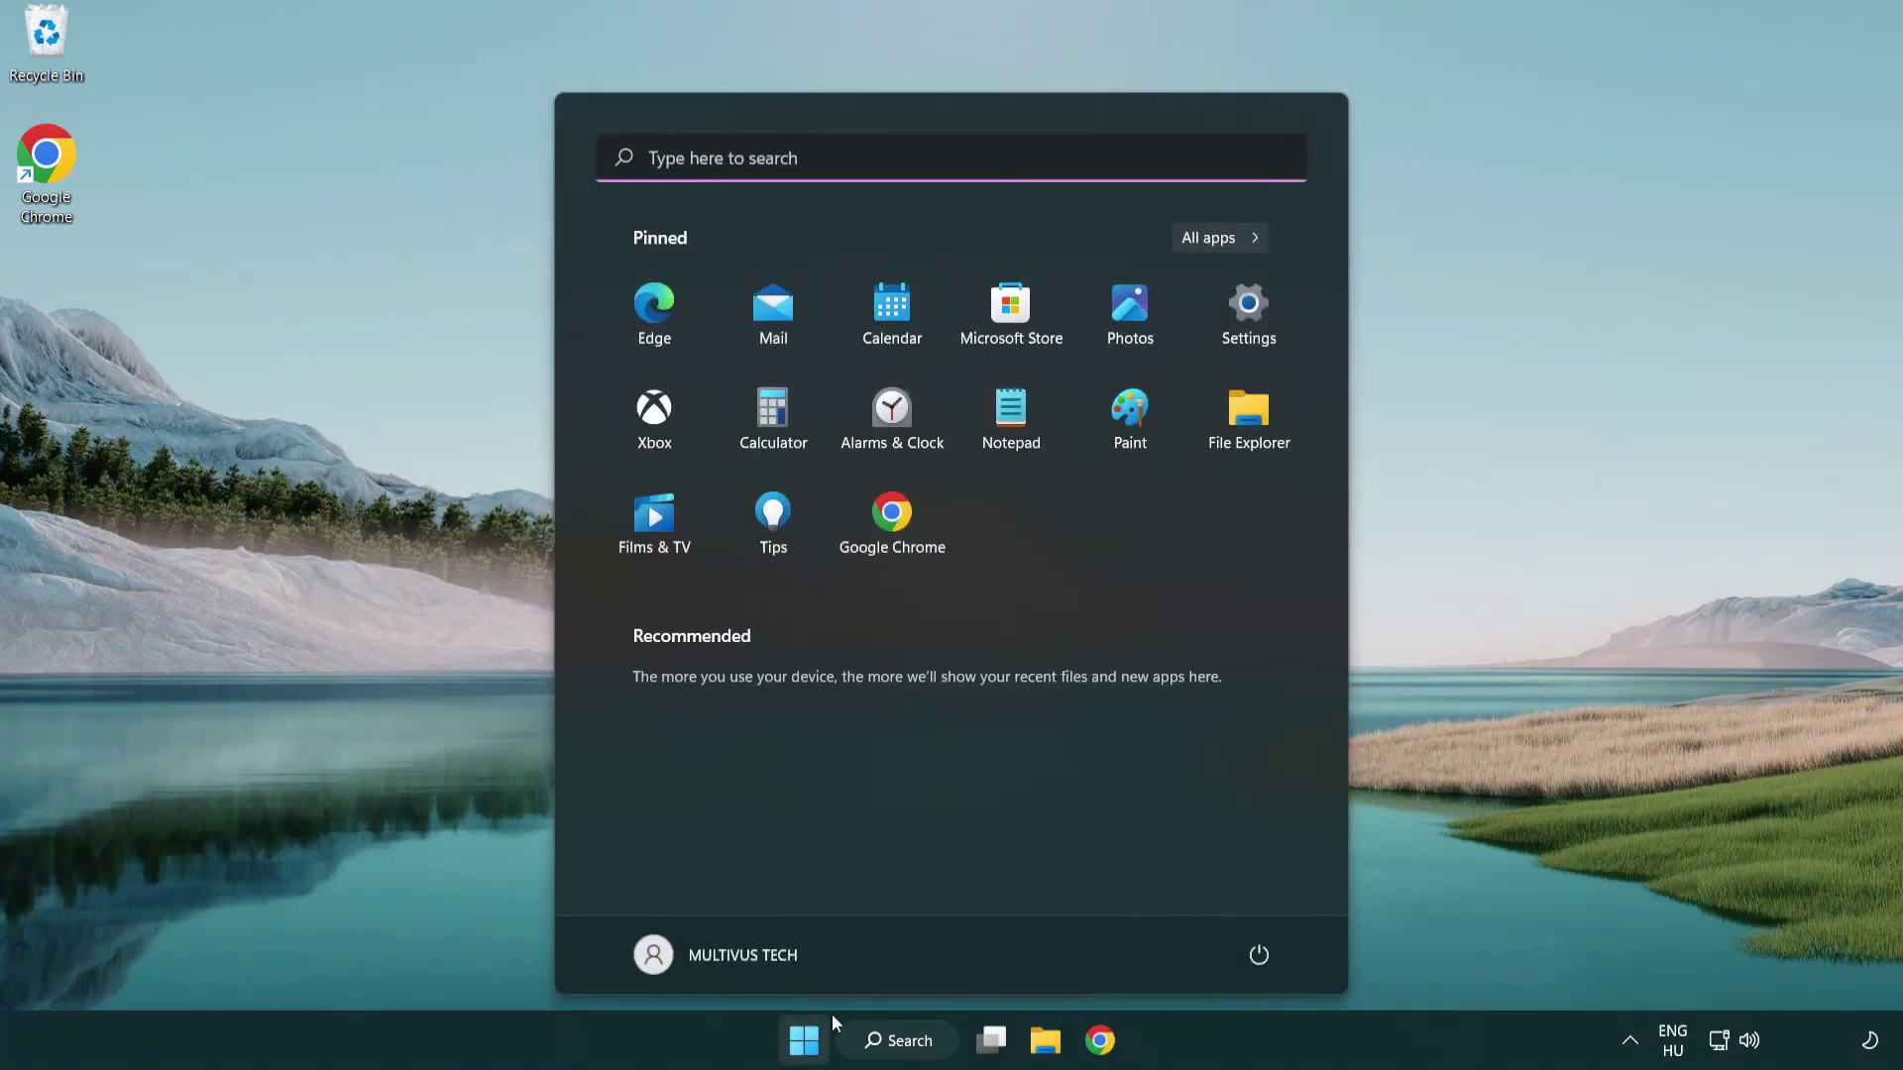
left_click(1260, 953)
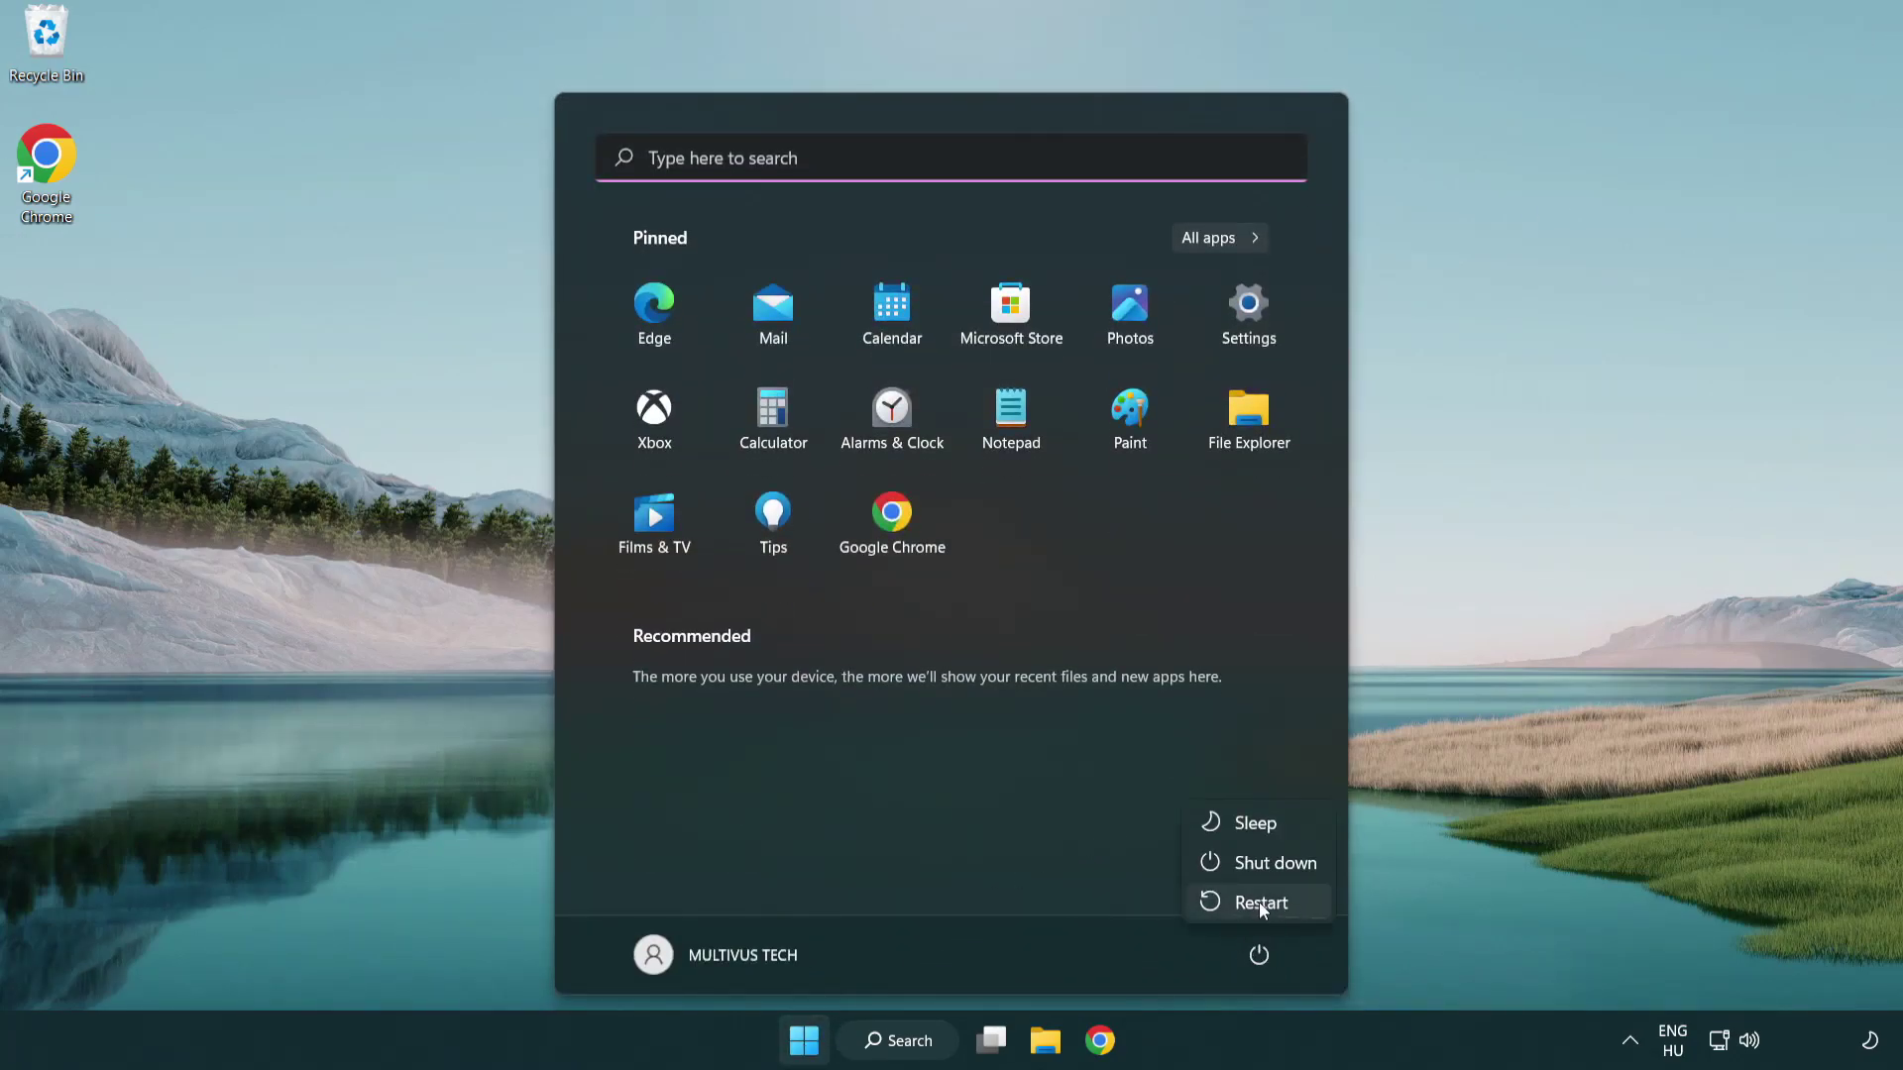